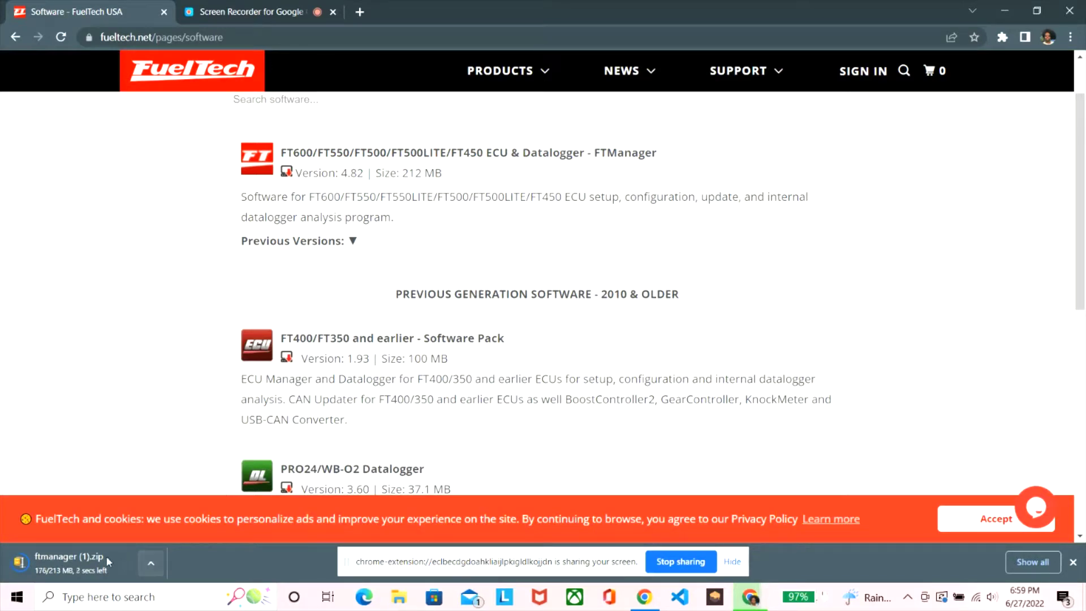
Locate the downloaded ftmanager (1).zip in its folder and move it into the FuelTech folder on the desktop
{"action": "right_click", "coordinate": [88, 561]}
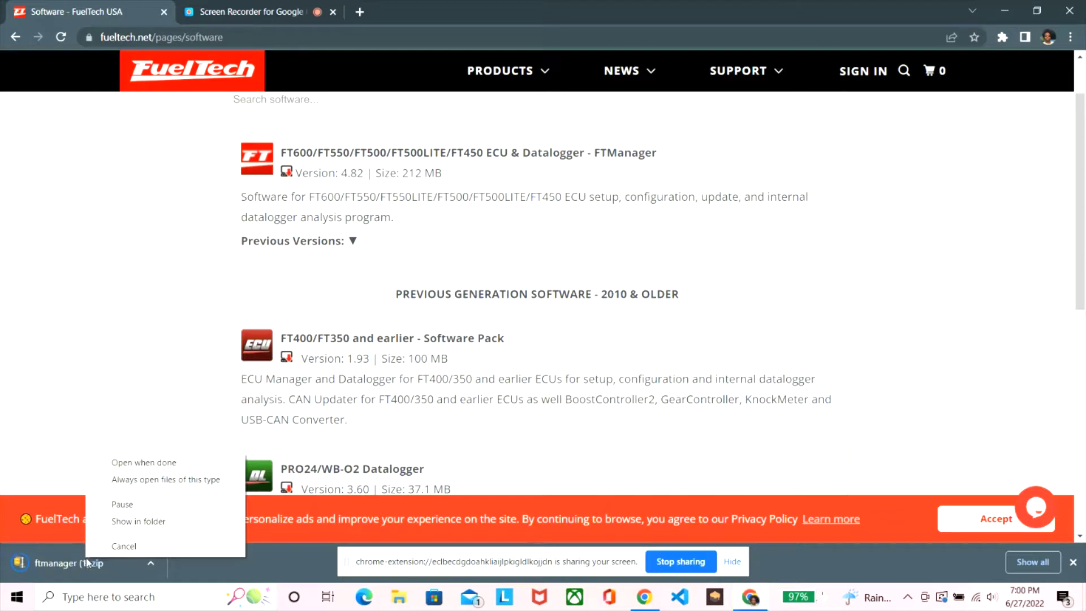
{"action": "left_click", "coordinate": [134, 521]}
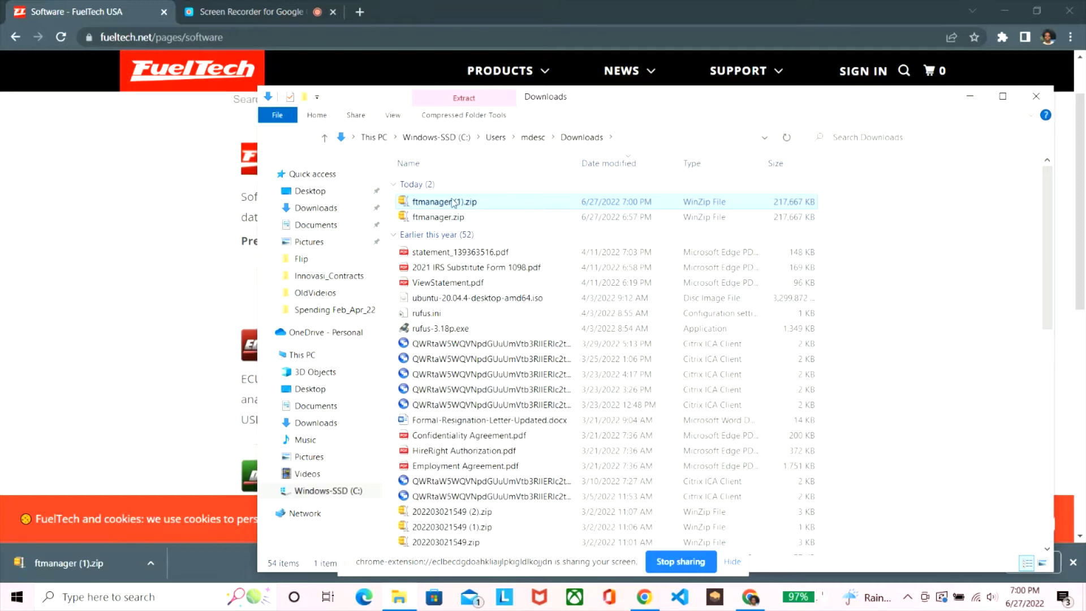
{"action": "left_click", "coordinate": [1006, 9]}
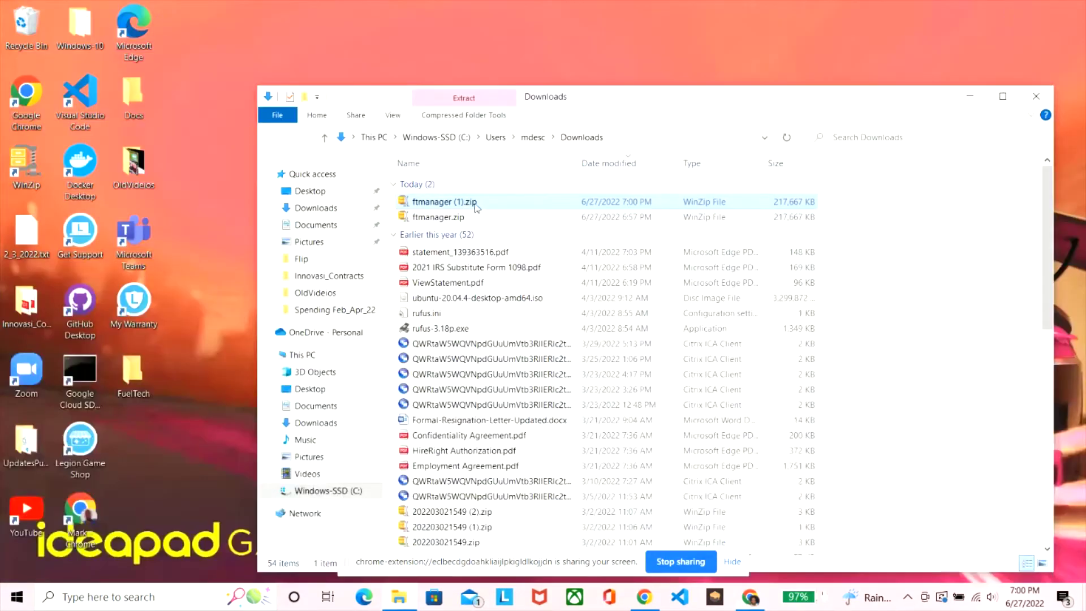
{"action": "left_click_drag", "start_coordinate": [450, 207], "coordinate": [138, 378]}
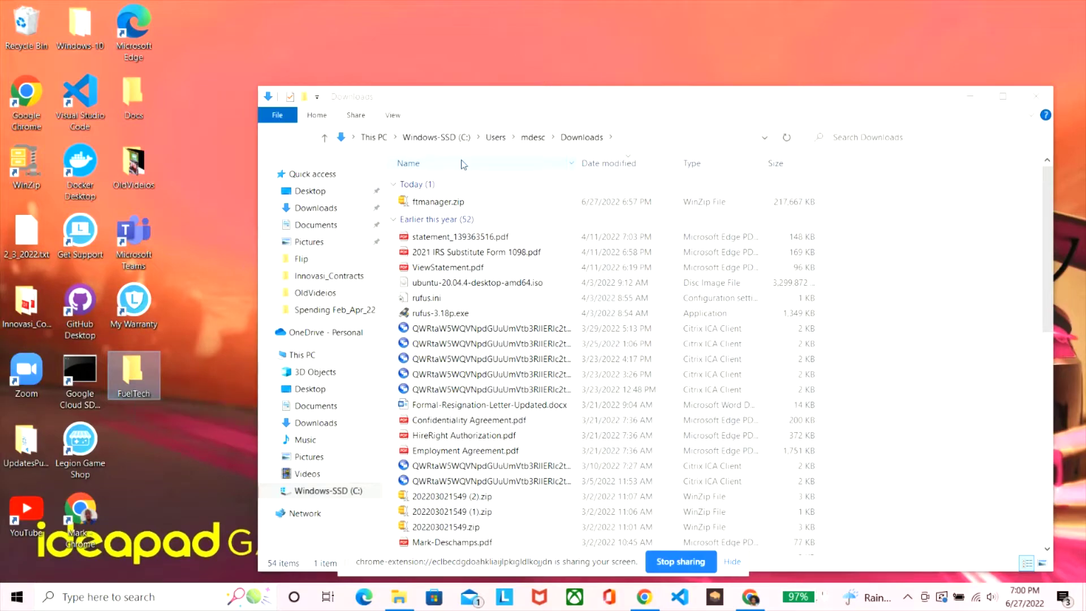
{"action": "left_click", "coordinate": [969, 97]}
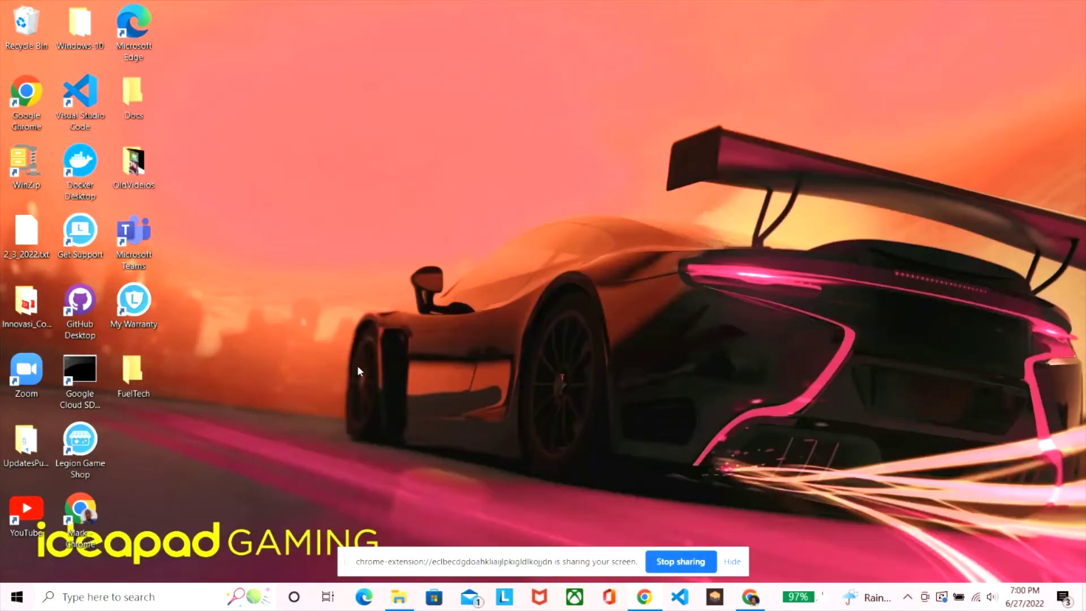
Extract ftmanager (1).zip in the desktop FuelTech folder with 7-Zip into a subfolder named after the archive
{"action": "double_click", "coordinate": [133, 369]}
{"action": "left_click", "coordinate": [470, 100]}
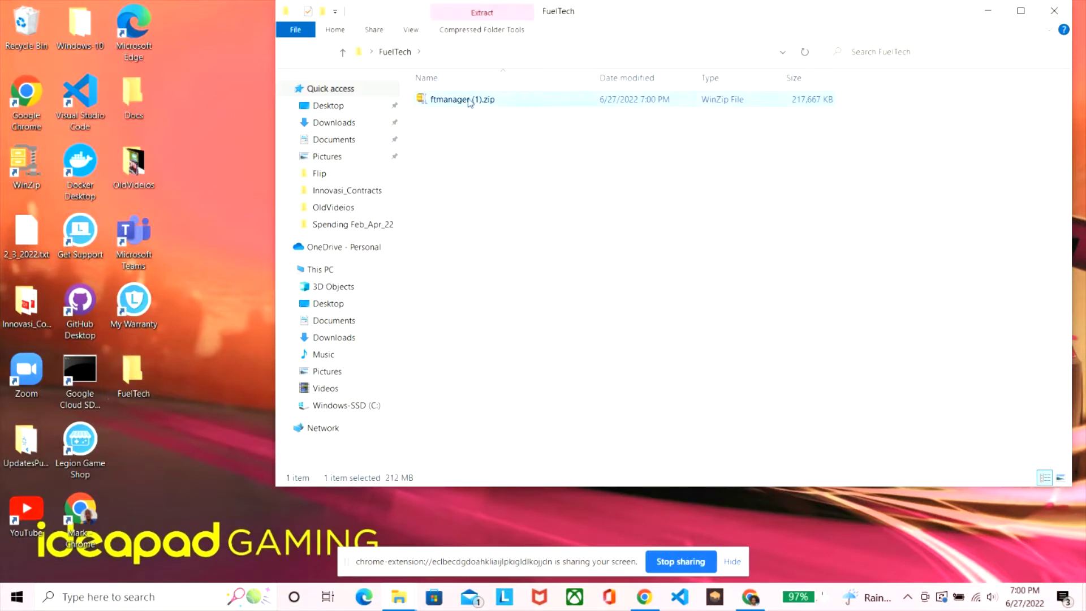
{"action": "right_click", "coordinate": [470, 100]}
{"action": "mouse_move", "coordinate": [532, 156]}
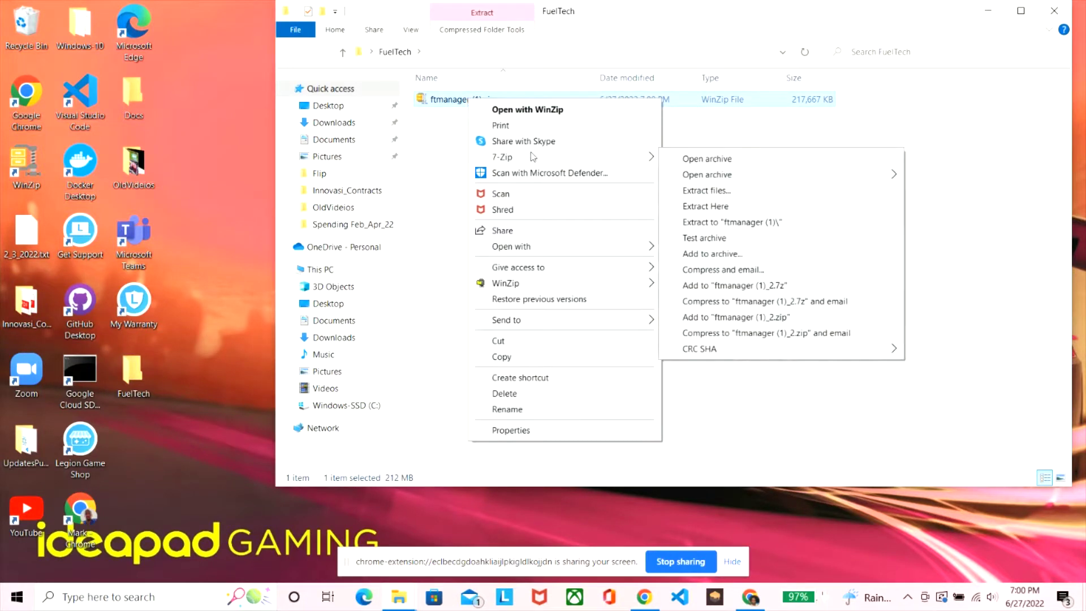
{"action": "mouse_move", "coordinate": [553, 283]}
{"action": "left_click", "coordinate": [752, 222]}
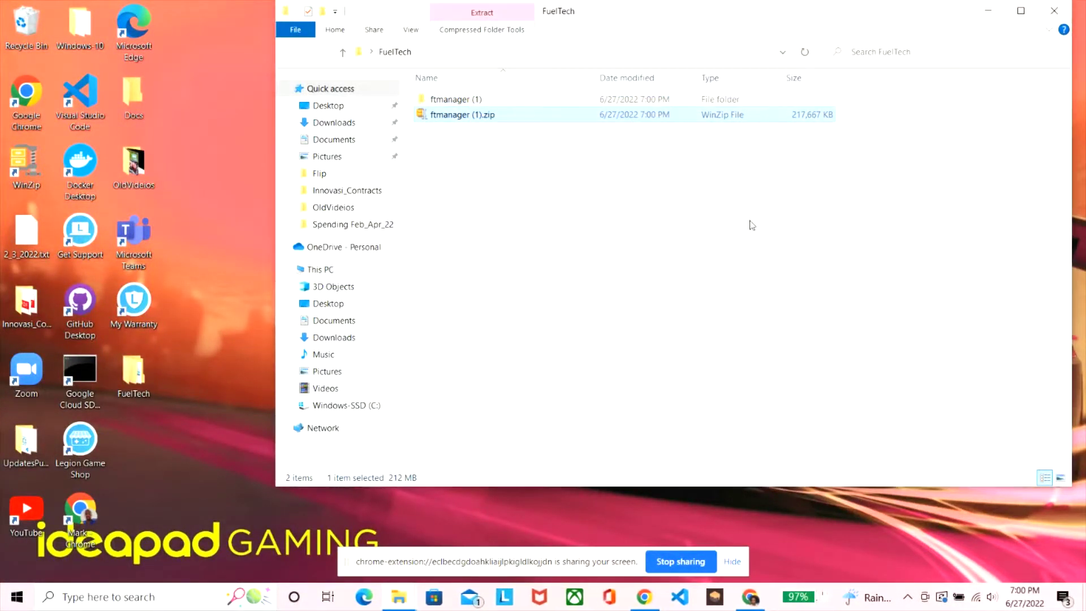
Check the contents of the extracted ftmanager (1) folder and rename the folder to ftmanager
{"action": "double_click", "coordinate": [439, 101]}
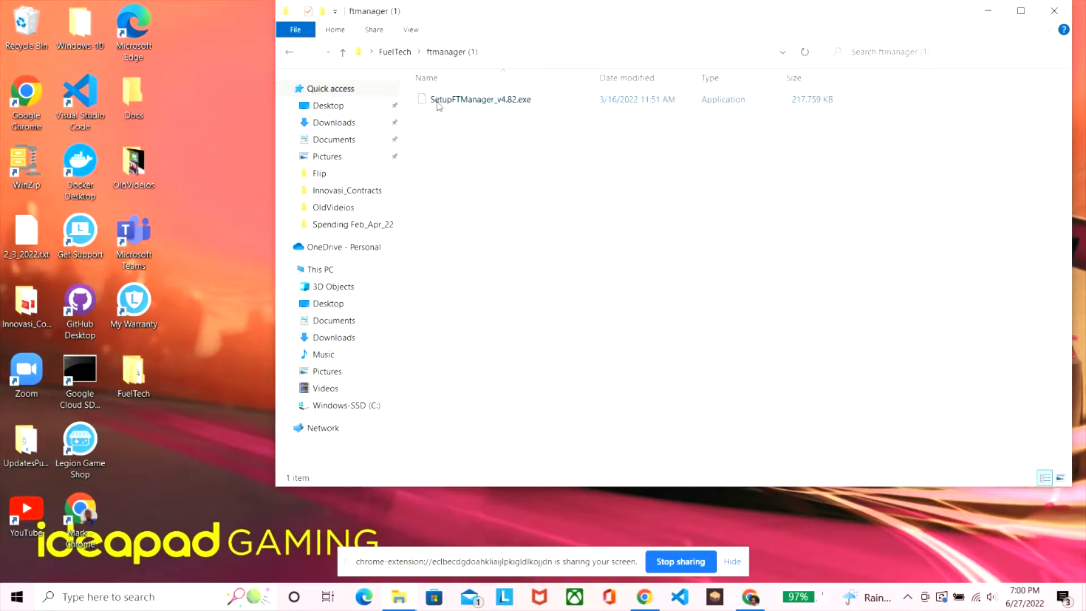
{"action": "left_click", "coordinate": [294, 54]}
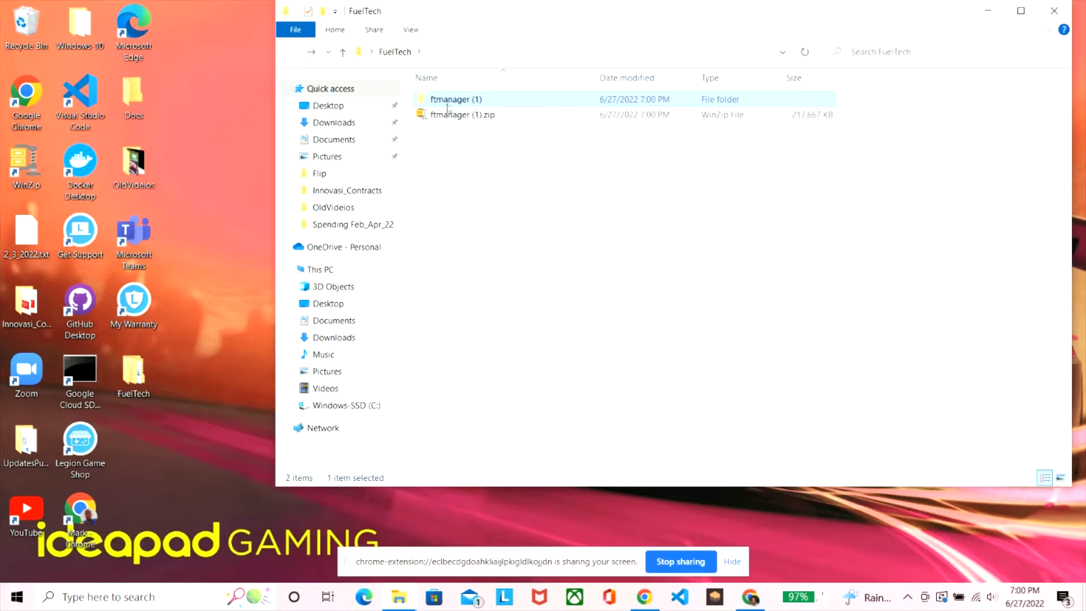
{"action": "right_click", "coordinate": [455, 106]}
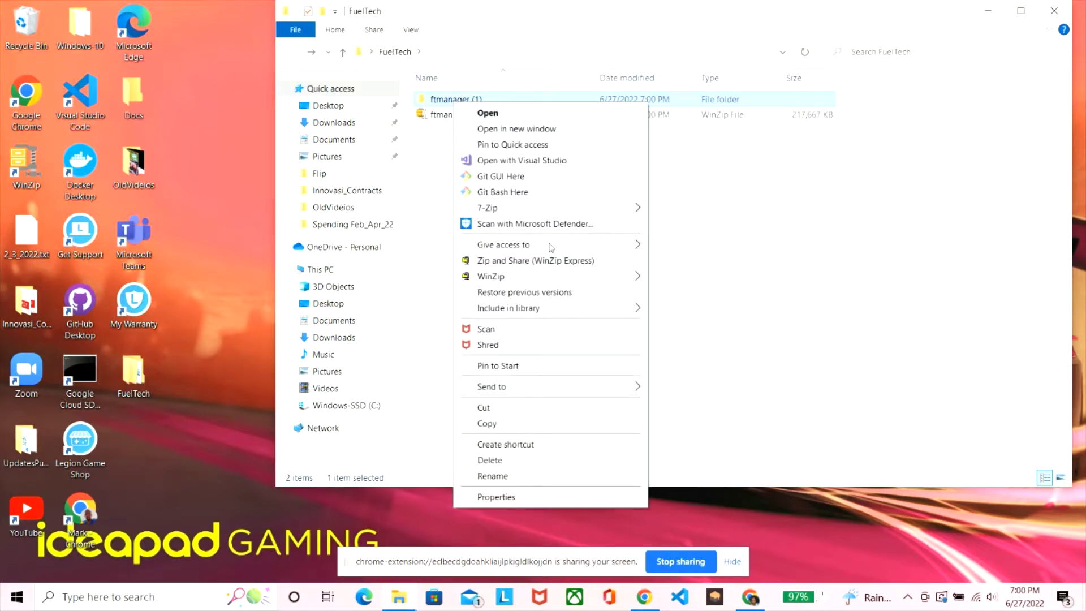
{"action": "left_click", "coordinate": [511, 475]}
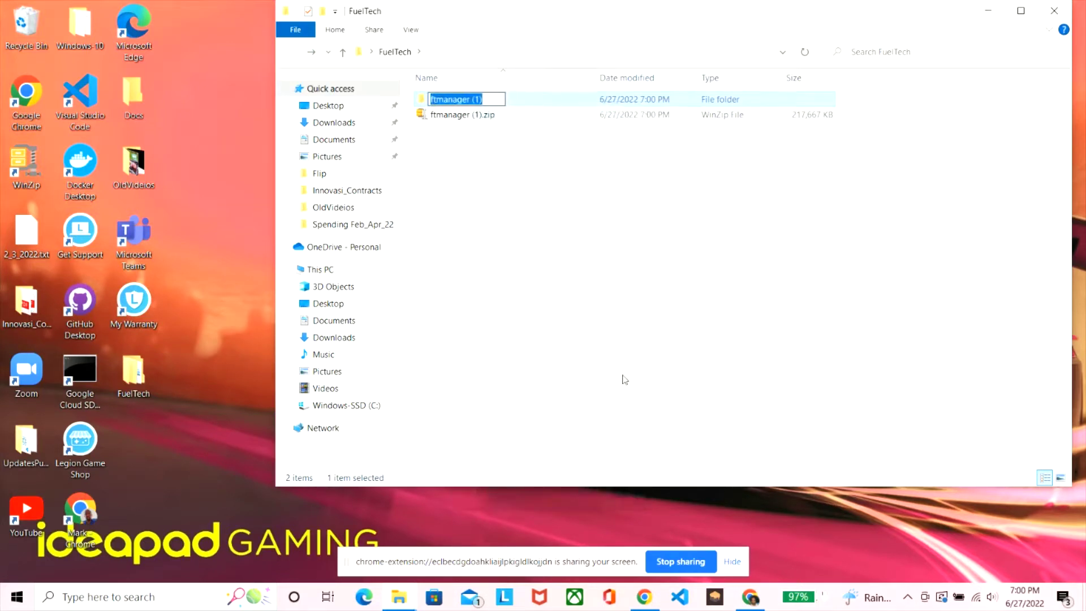
{"action": "left_click", "coordinate": [498, 100]}
{"action": "key", "text": "BackSpace"}
{"action": "key", "text": "BackSpace"}
{"action": "key", "text": "BackSpace"}
{"action": "key", "text": "BackSpace"}
{"action": "key", "text": "Return"}
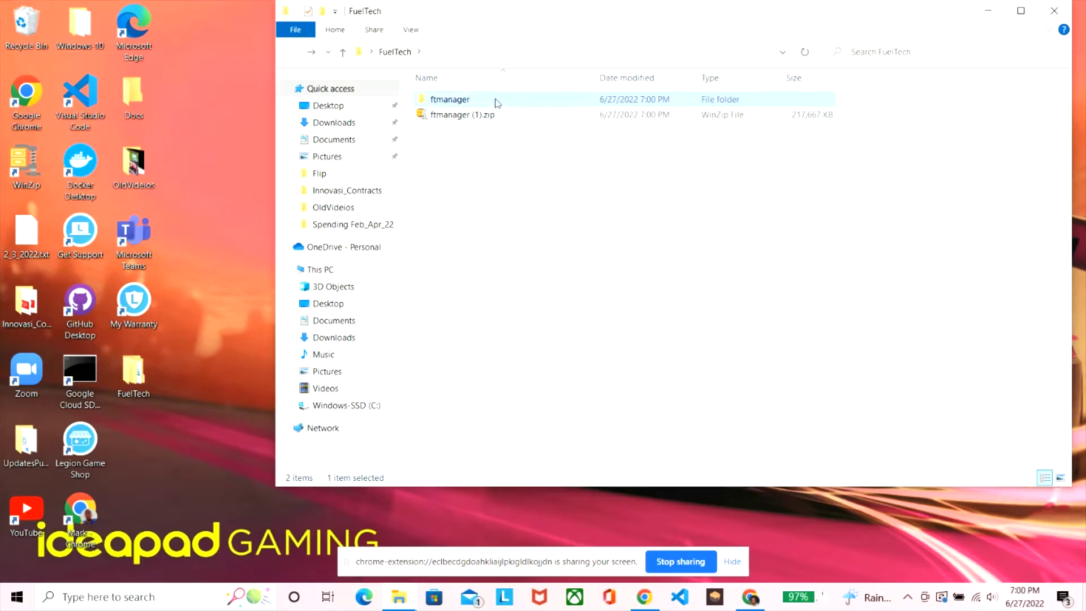
Run SetupFTManager_v4.82.exe from the ftmanager folder and select English as the installer language
{"action": "double_click", "coordinate": [463, 104]}
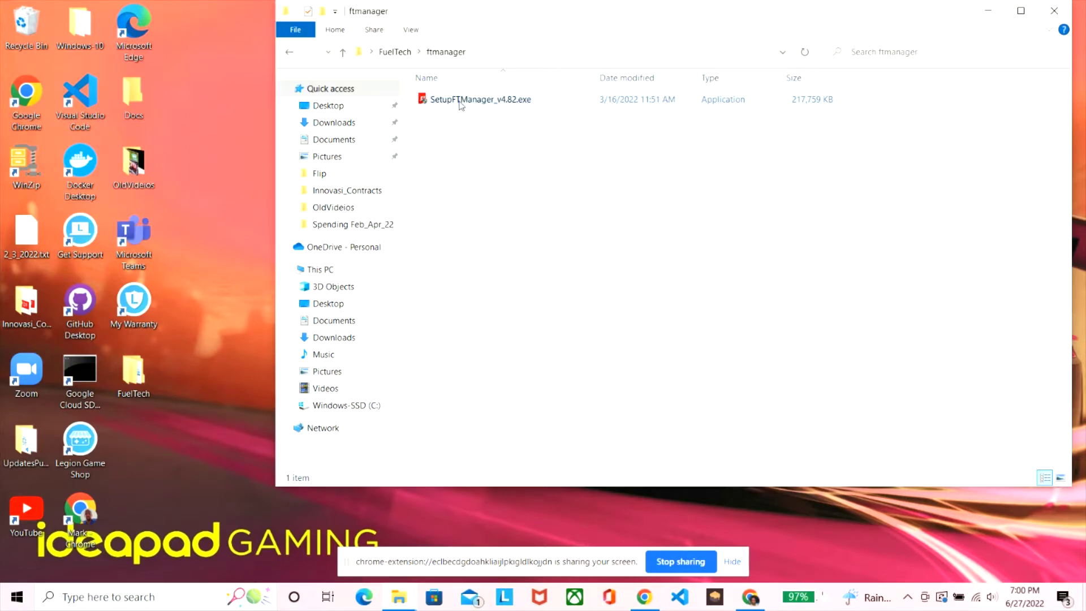
{"action": "double_click", "coordinate": [460, 104]}
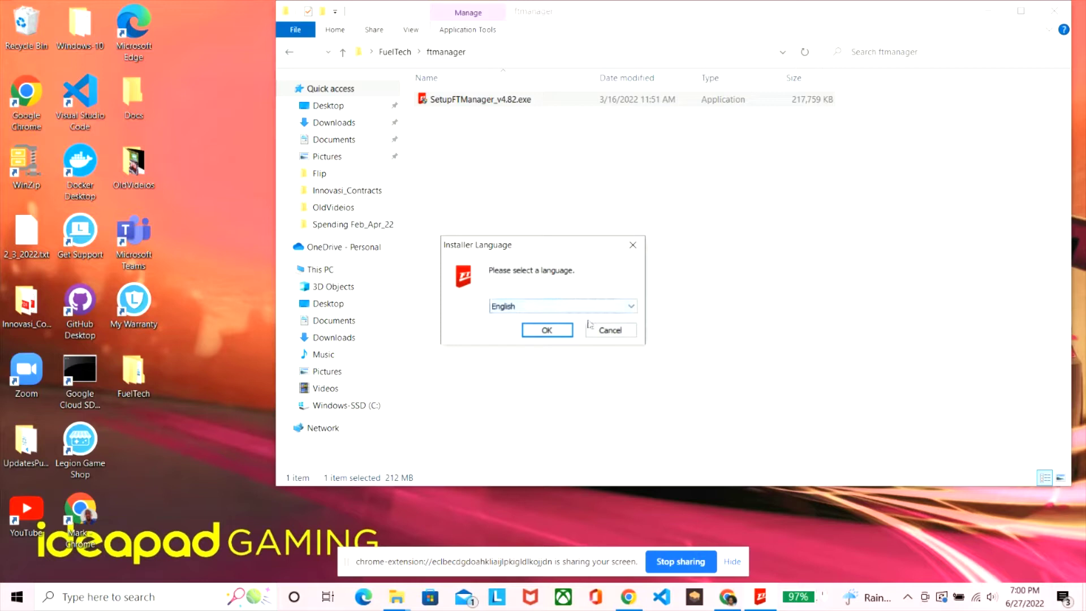
{"action": "left_click", "coordinate": [533, 306]}
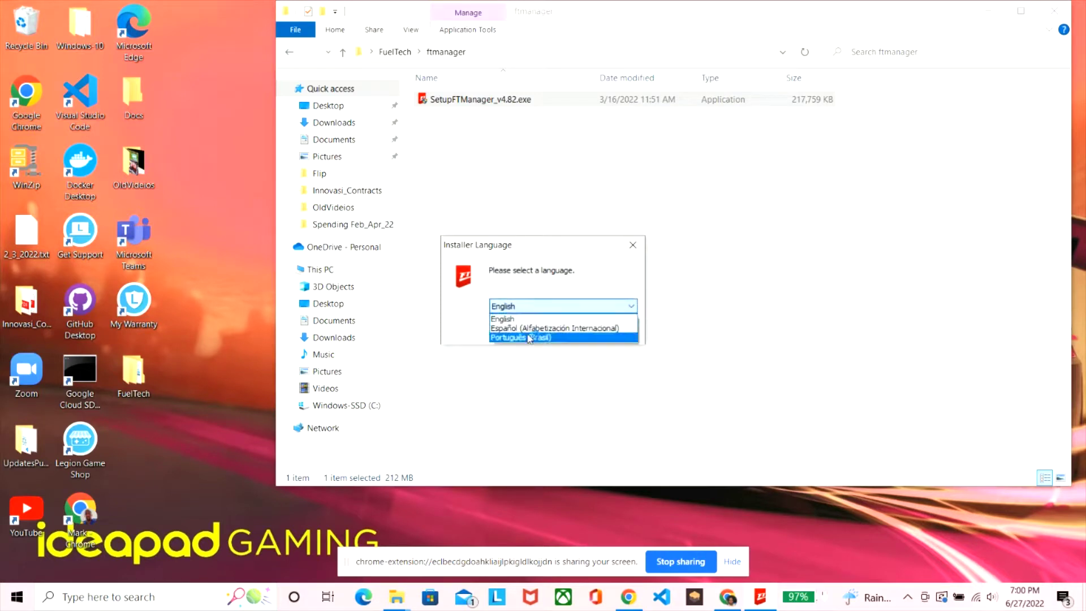
{"action": "left_click", "coordinate": [518, 320]}
{"action": "left_click", "coordinate": [544, 328]}
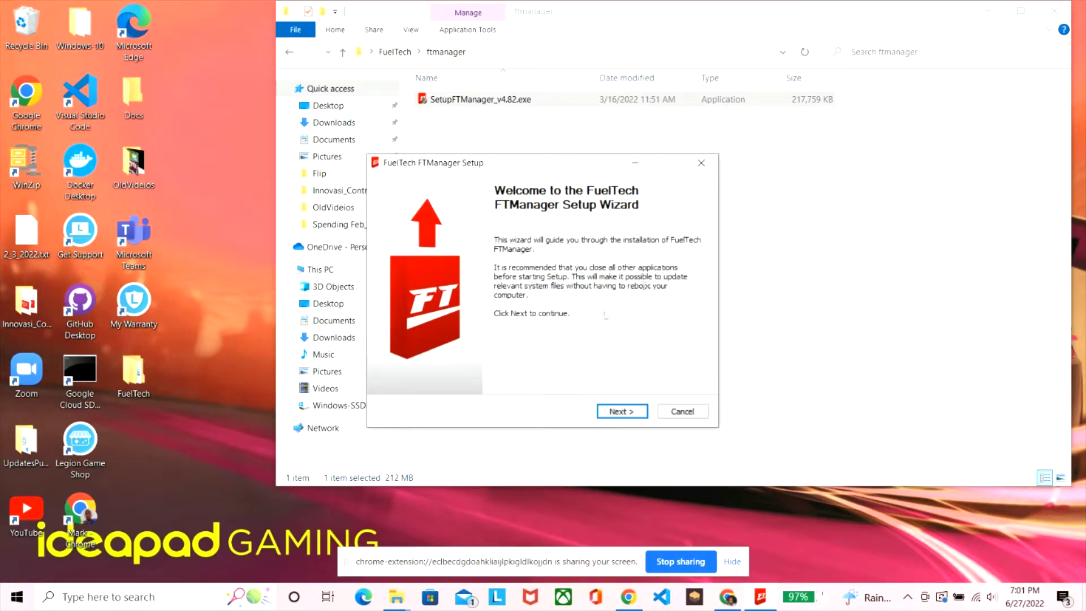
Install FTManager in C:\Program Files (x86)\FuelTech\FTManager and finish setup with the option to run the program enabled
{"action": "left_click", "coordinate": [632, 413]}
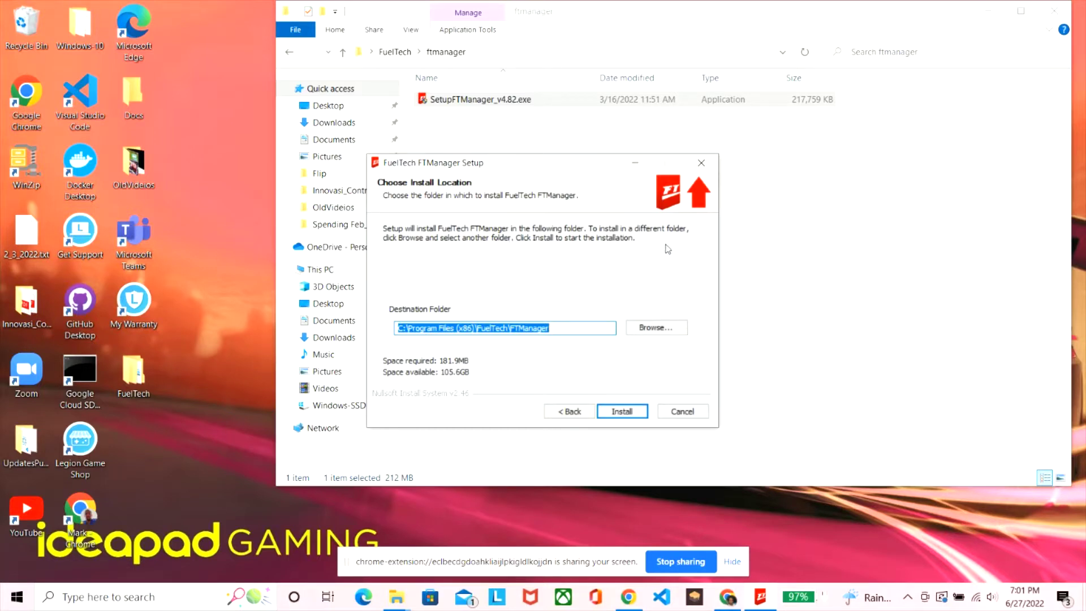
{"action": "left_click", "coordinate": [624, 412]}
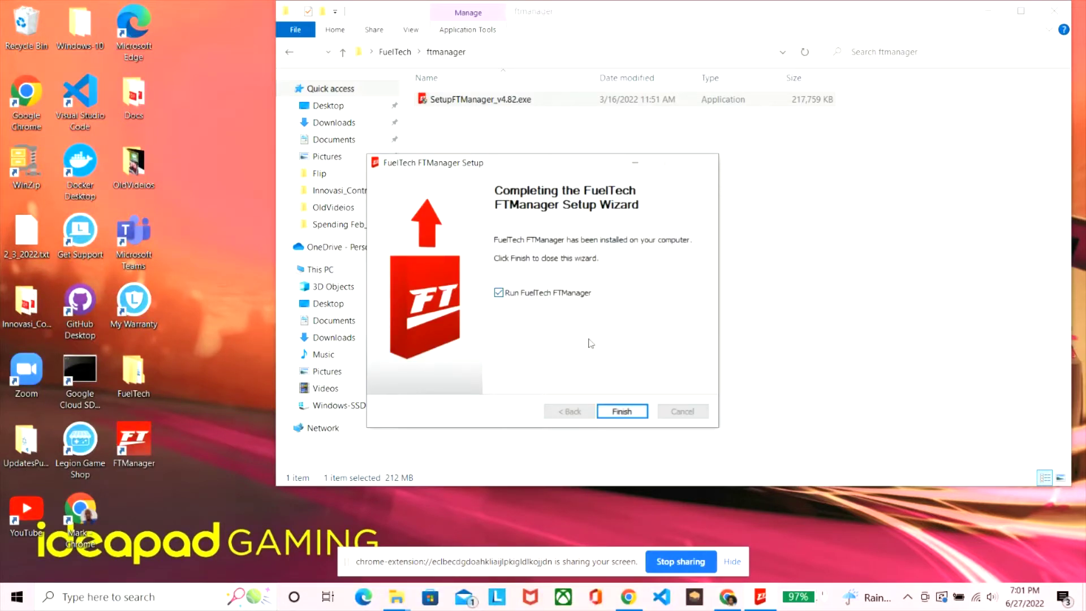
{"action": "left_click", "coordinate": [623, 411]}
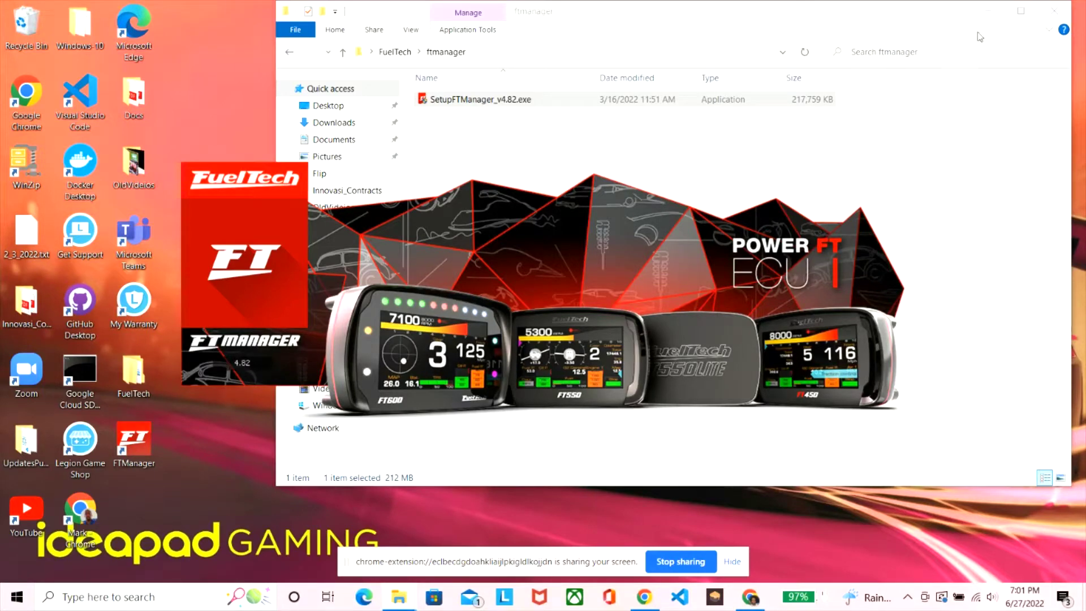
{"action": "left_click", "coordinate": [1058, 11]}
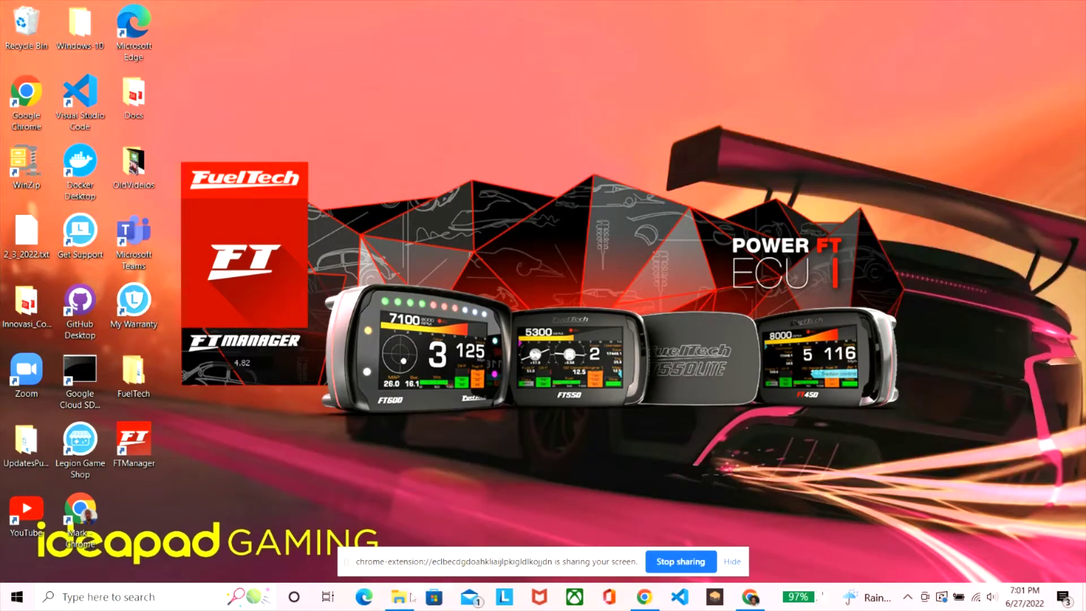
Open the example map from the FTManager start window and slightly widen the primary fuel table pane
{"action": "mouse_move", "coordinate": [403, 601]}
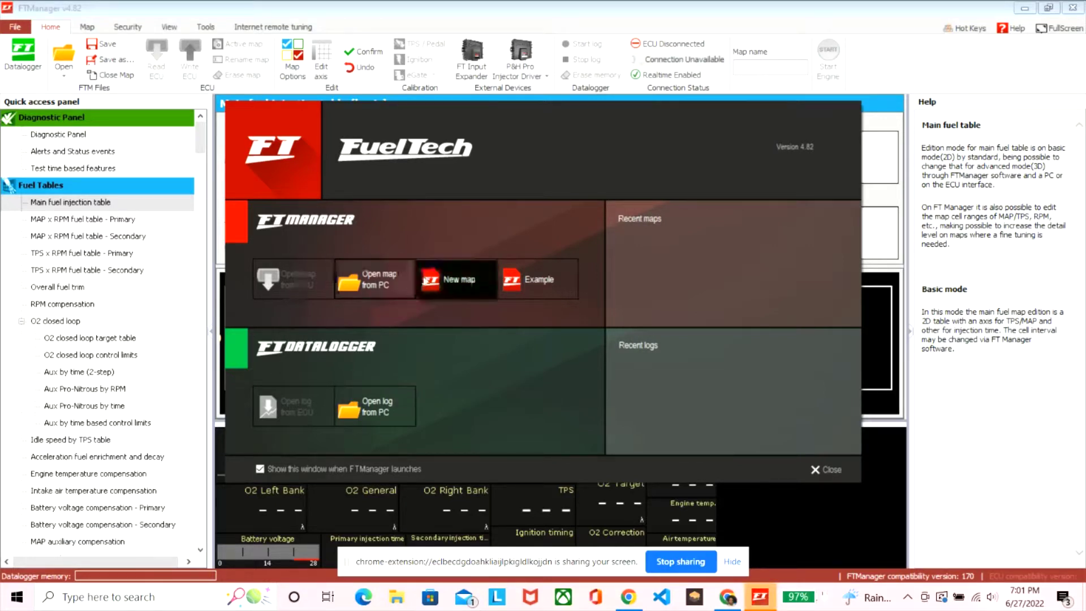
{"action": "left_click", "coordinate": [545, 277]}
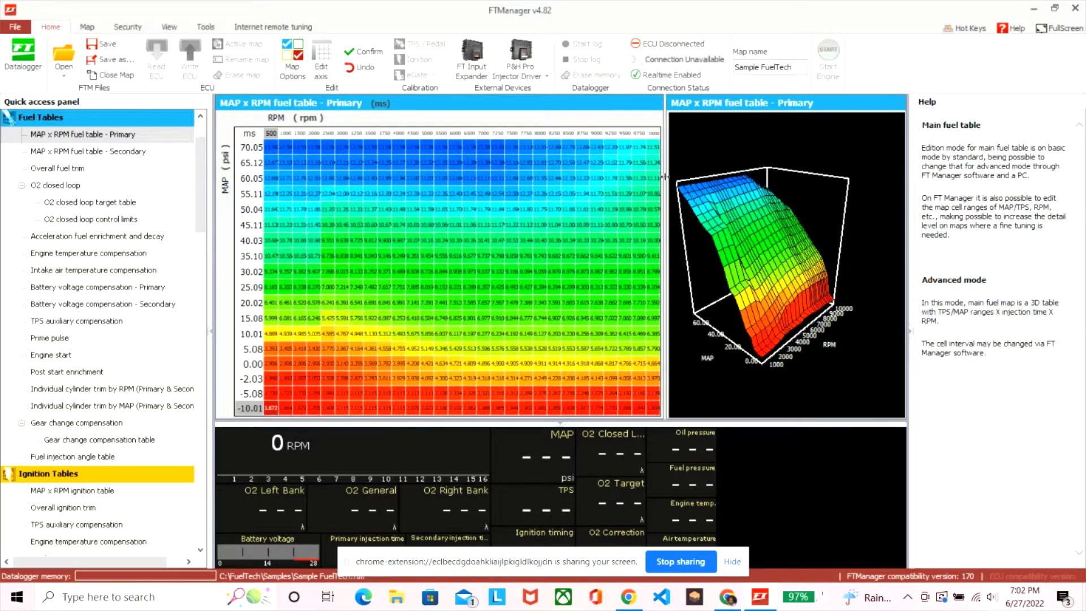
{"action": "left_click_drag", "start_coordinate": [665, 177], "coordinate": [677, 175]}
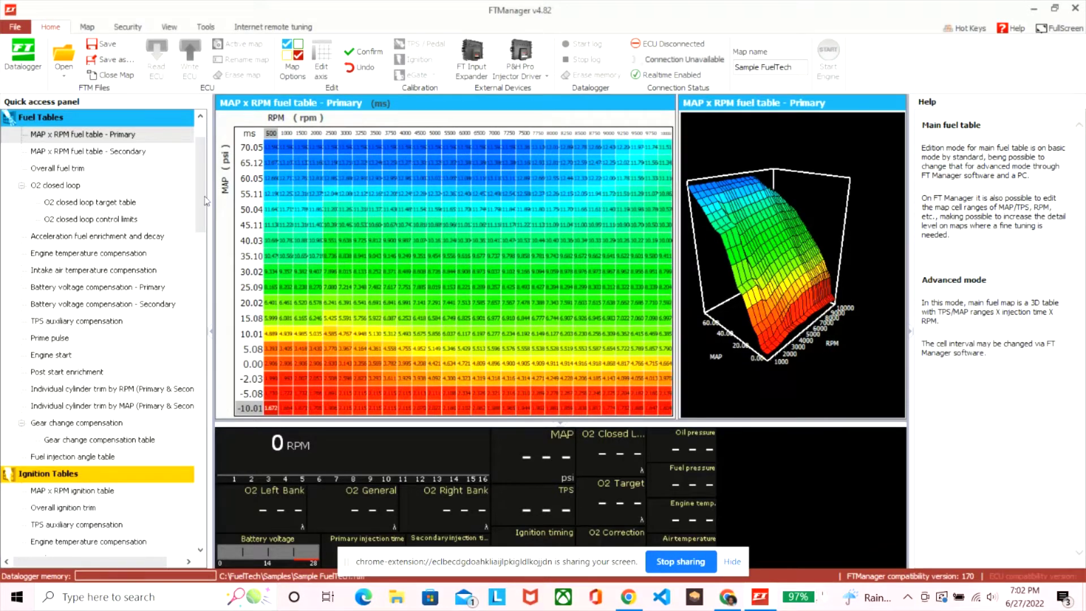
Open the wiring harness diagram and examine the pin assignments of the ECU connectors
{"action": "left_click_drag", "start_coordinate": [207, 186], "coordinate": [213, 411]}
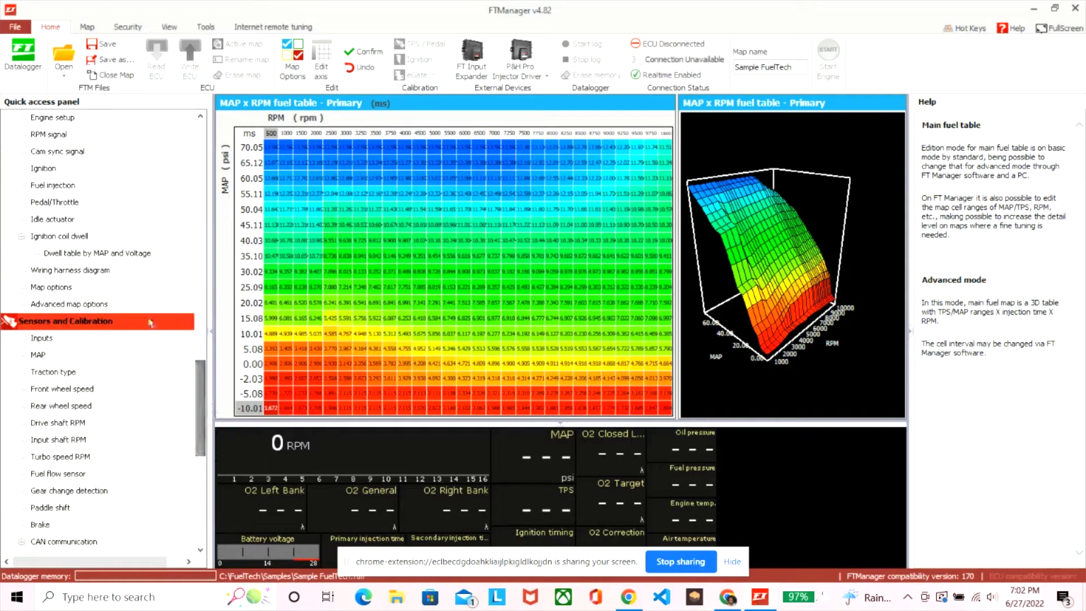
{"action": "left_click", "coordinate": [96, 271]}
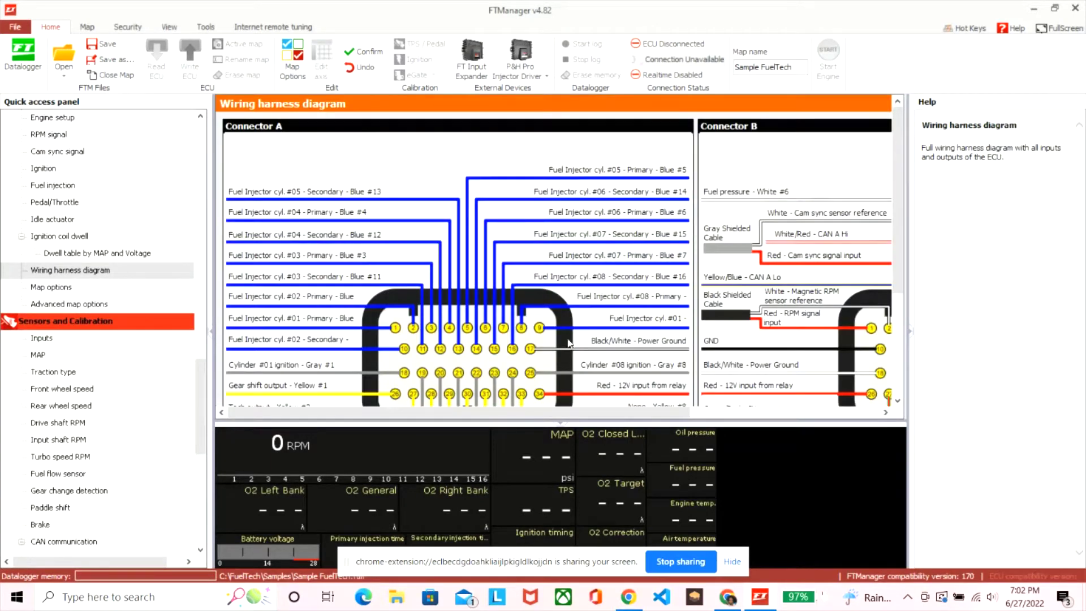
{"action": "left_click_drag", "start_coordinate": [892, 217], "coordinate": [896, 252]}
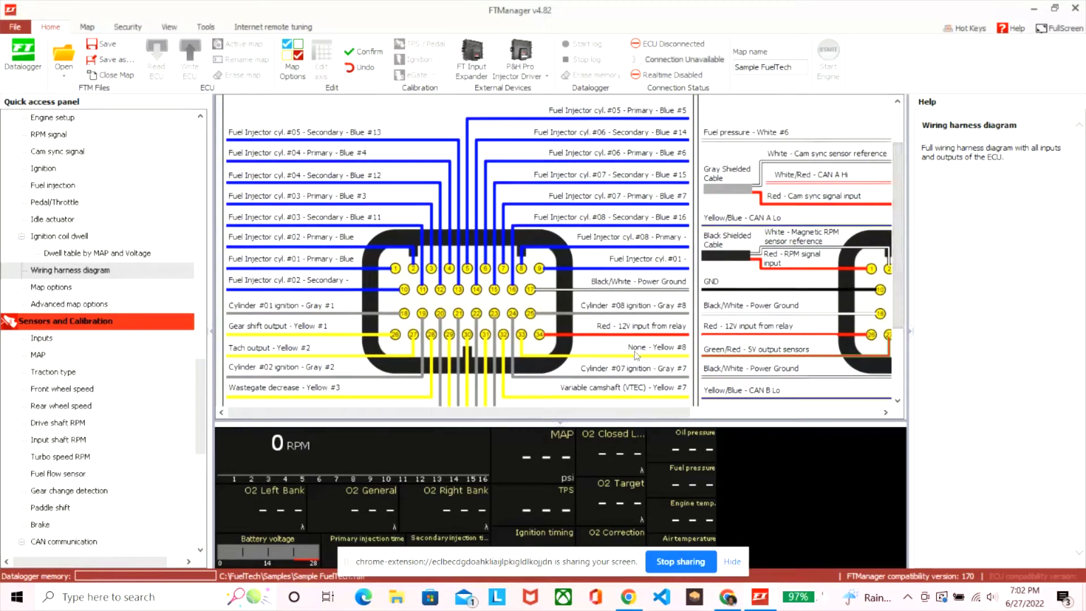
{"action": "left_click_drag", "start_coordinate": [614, 411], "coordinate": [803, 411]}
{"action": "left_click_drag", "start_coordinate": [846, 380], "coordinate": [560, 388]}
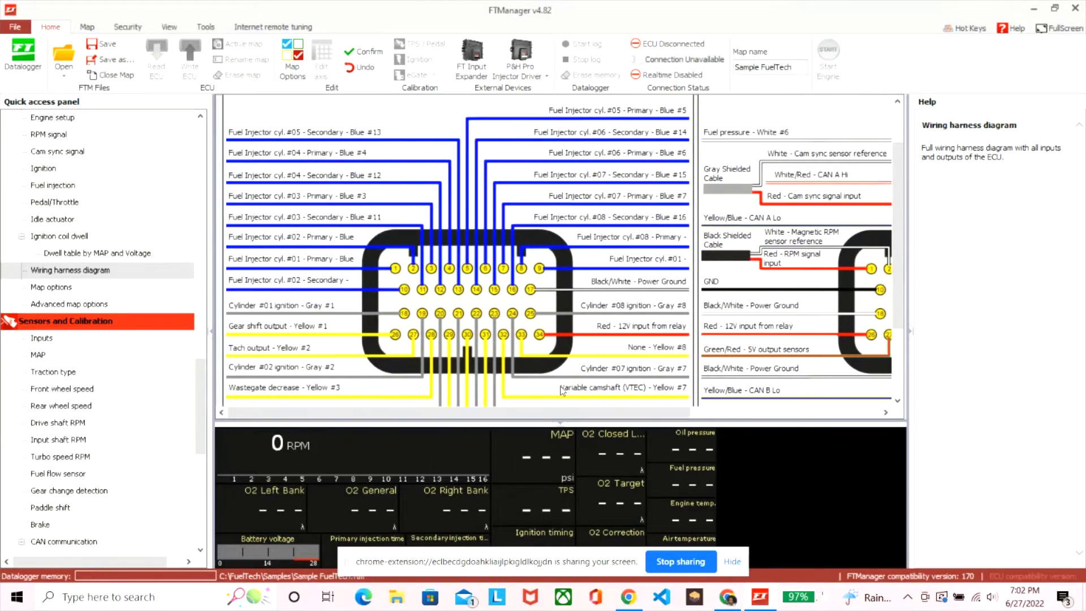
Open the map options and review the ECU model choices and the available map features
{"action": "left_click", "coordinate": [61, 289]}
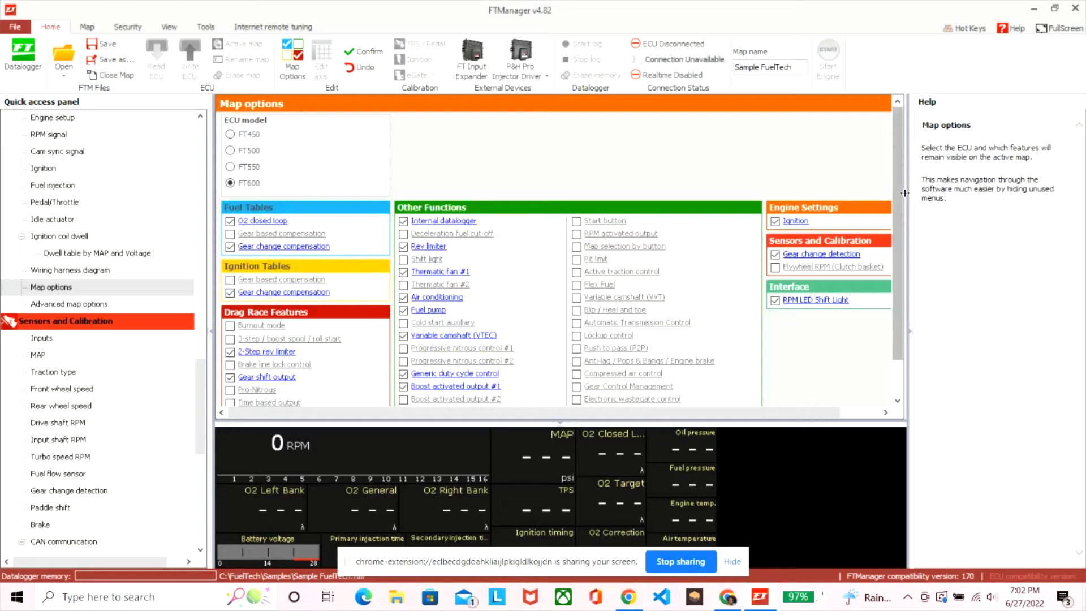
{"action": "scroll", "coordinate": [904, 198], "scroll_direction": "down", "scroll_amount": 2}
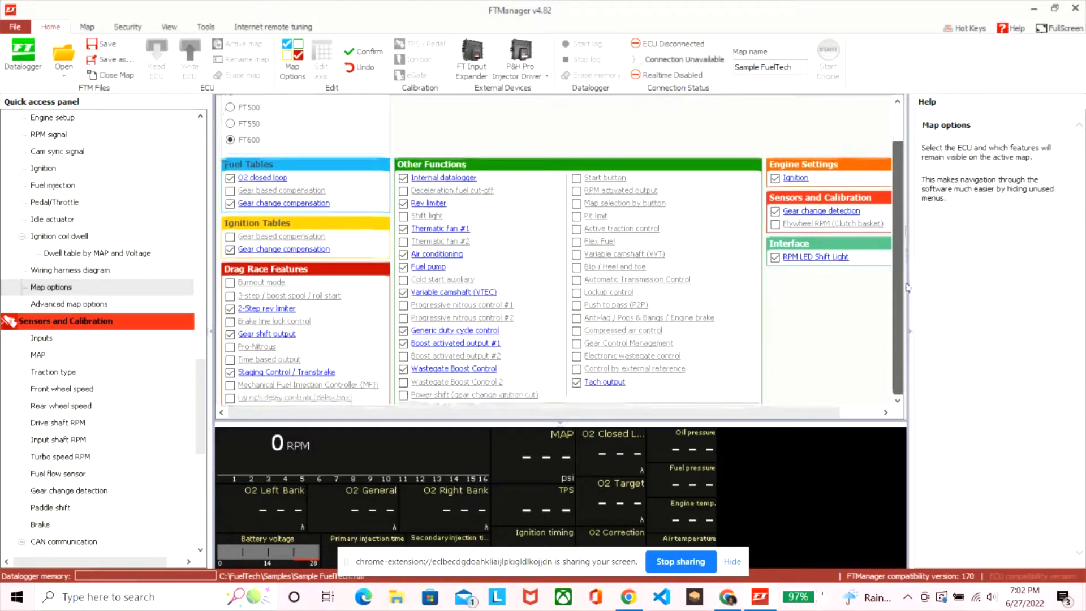
{"action": "scroll", "coordinate": [894, 240], "scroll_direction": "up", "scroll_amount": 2}
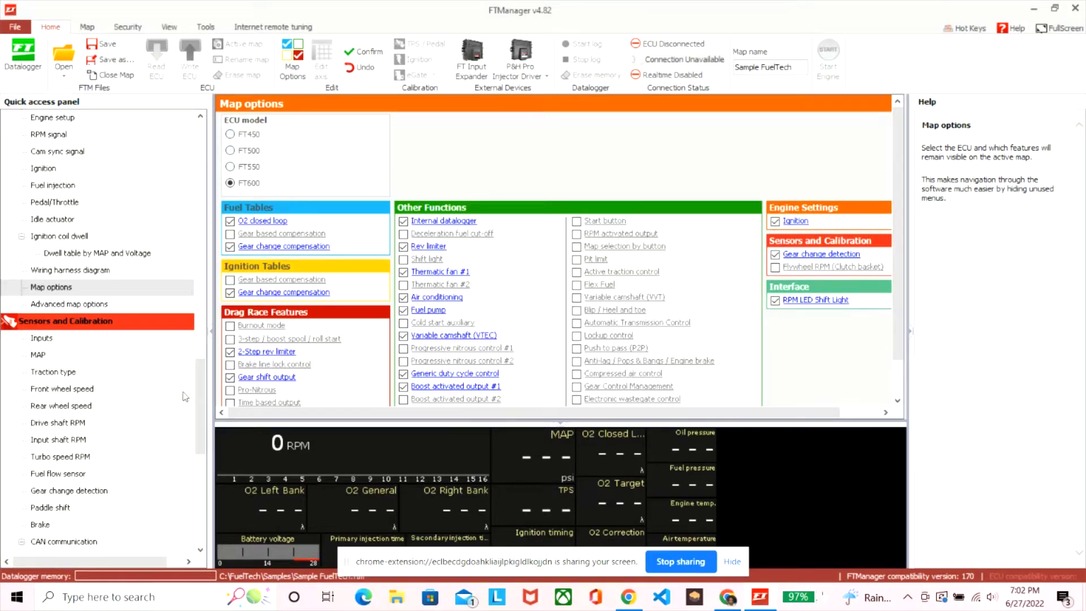
View the MAP x RPM ignition table, followed by the primary MAP x RPM fuel table
{"action": "left_click_drag", "start_coordinate": [202, 405], "coordinate": [201, 215]}
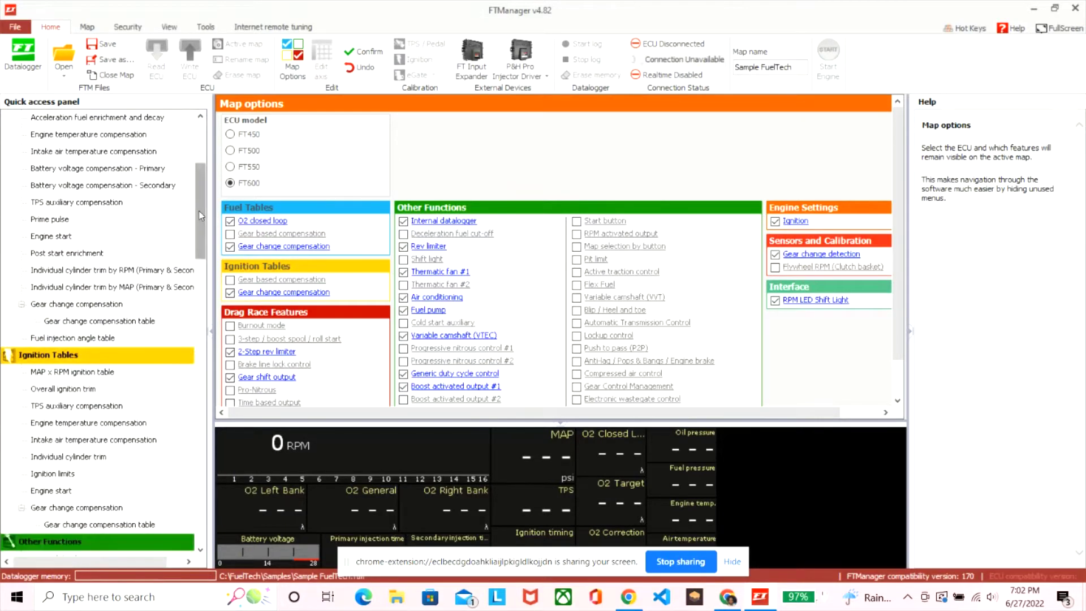
{"action": "left_click", "coordinate": [68, 372]}
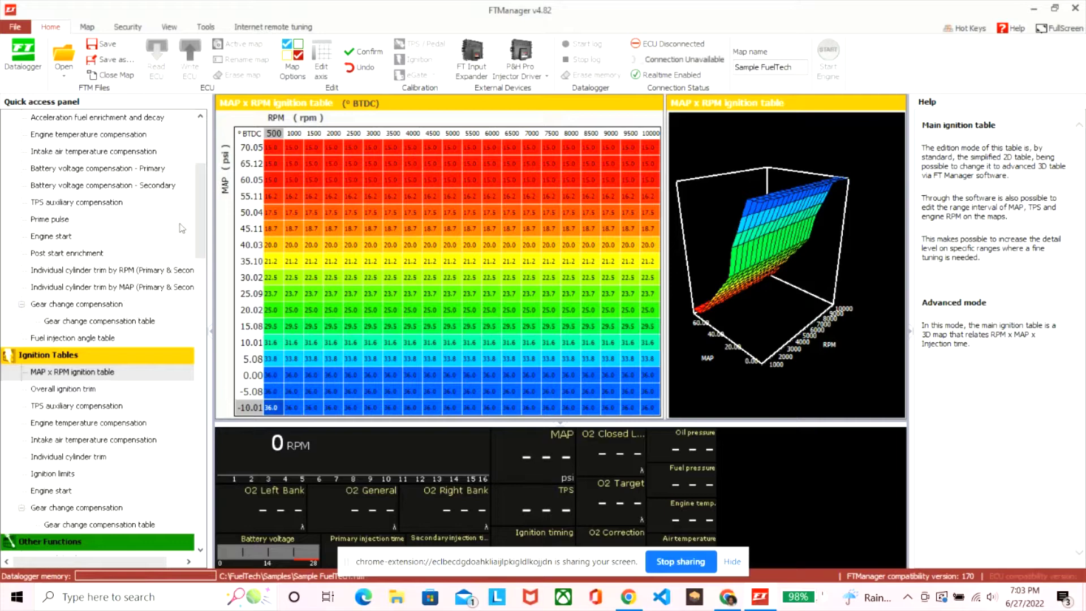
{"action": "scroll", "coordinate": [122, 221], "scroll_direction": "up", "scroll_amount": 4}
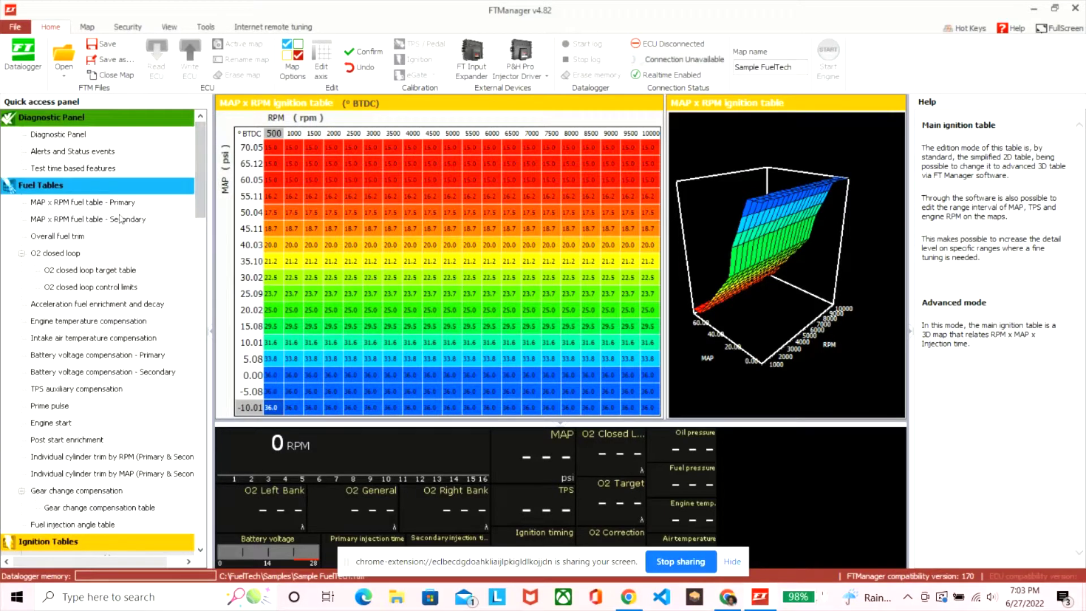
{"action": "left_click", "coordinate": [109, 205]}
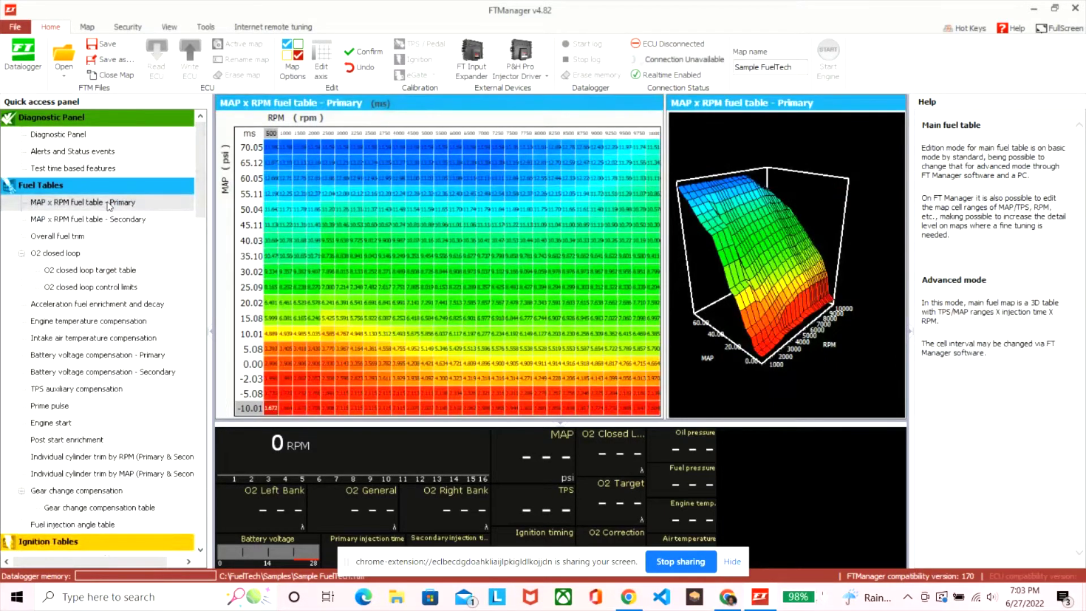
View the secondary MAP x RPM fuel table, then return to the primary fuel table for comparison
{"action": "left_click", "coordinate": [107, 222]}
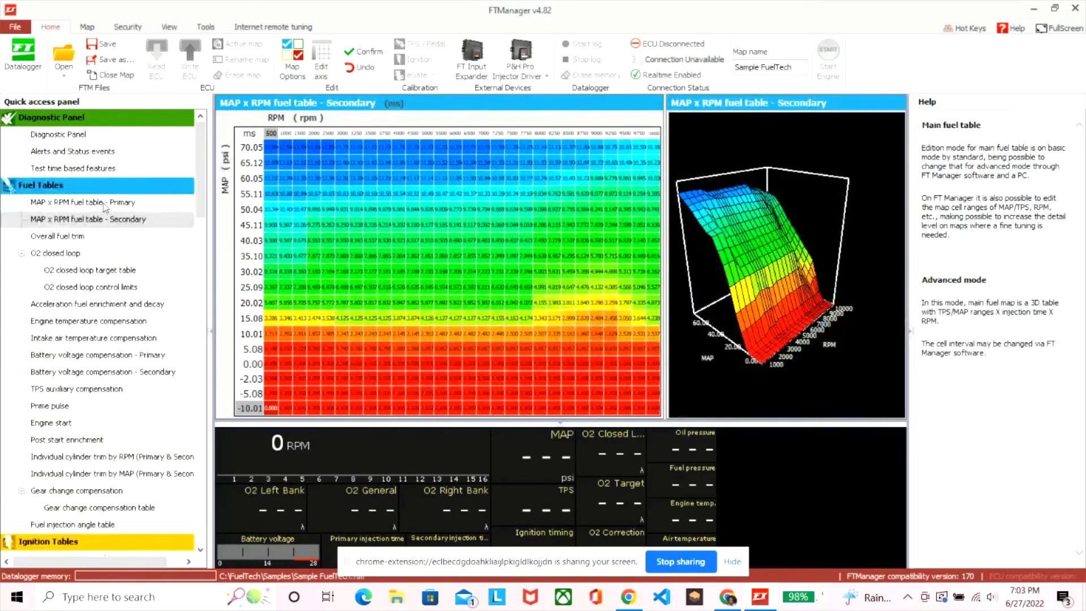
{"action": "left_click", "coordinate": [104, 205]}
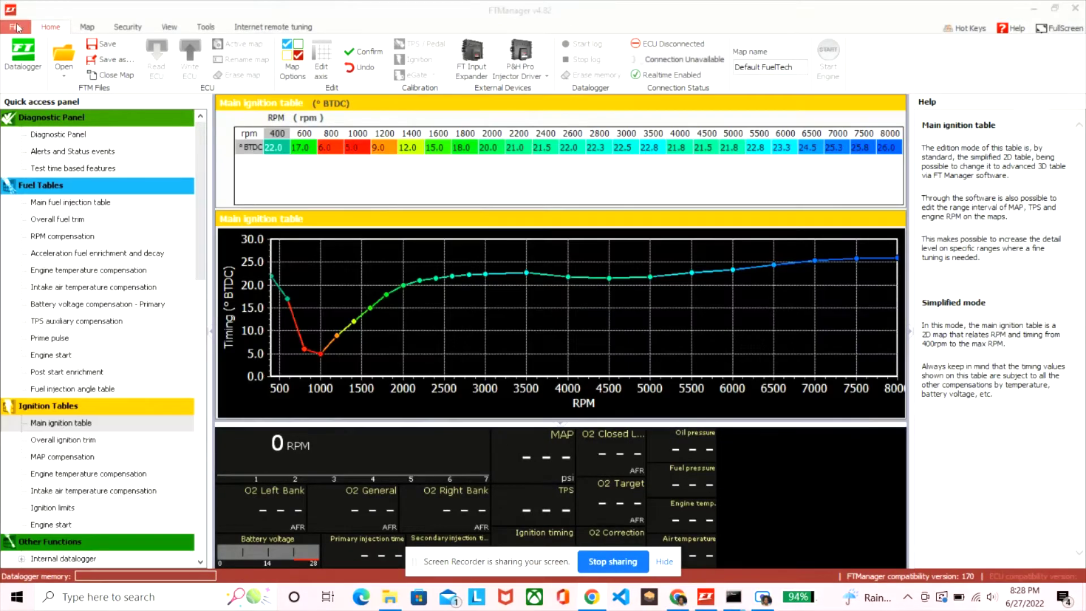
Start a new map for the FT450 with Flex Fuel and Anti-lag / Pops & Bangs / Engine brake enabled
{"action": "left_click", "coordinate": [16, 27]}
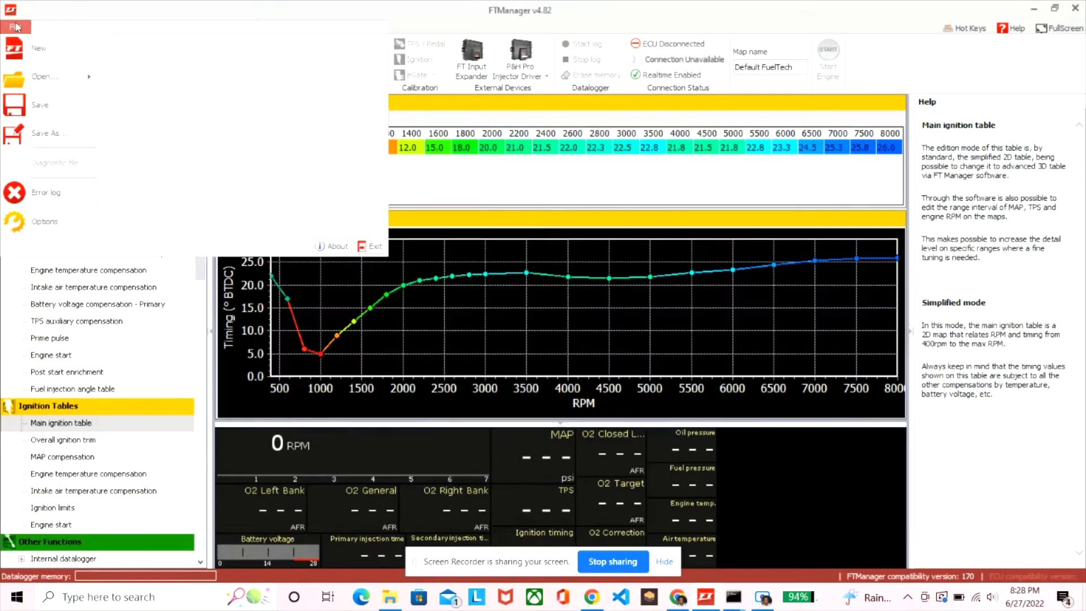
{"action": "left_click", "coordinate": [35, 49]}
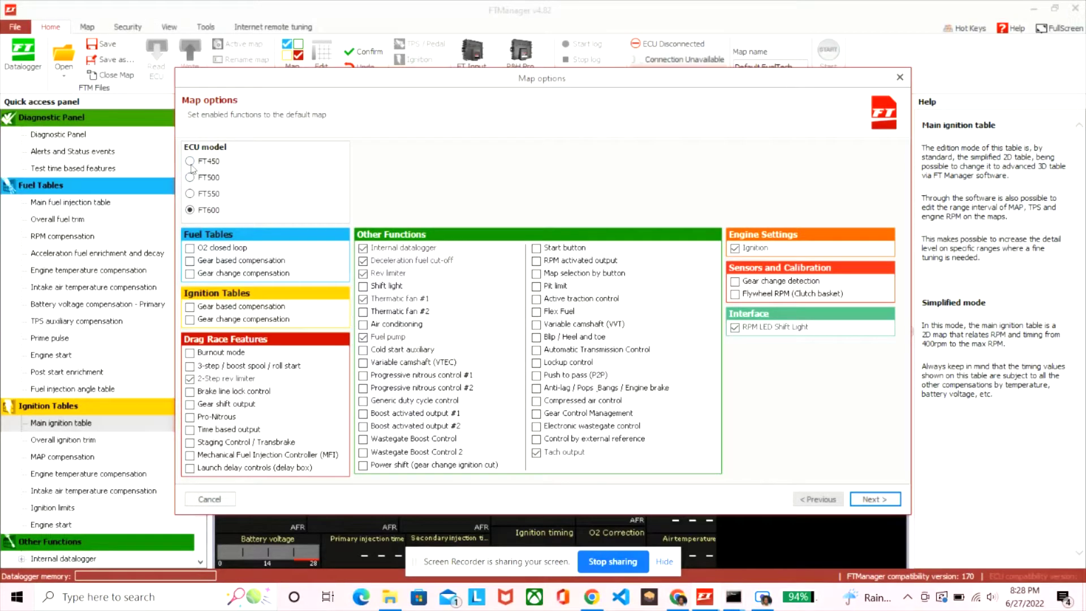
{"action": "left_click", "coordinate": [190, 162]}
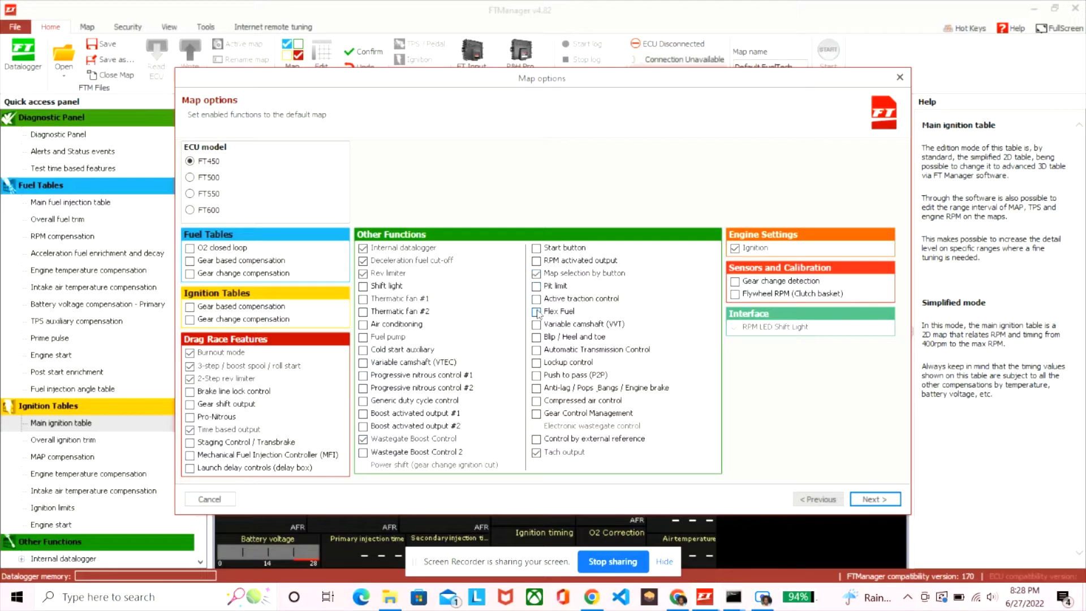
{"action": "left_click", "coordinate": [537, 389]}
{"action": "left_click", "coordinate": [874, 500]}
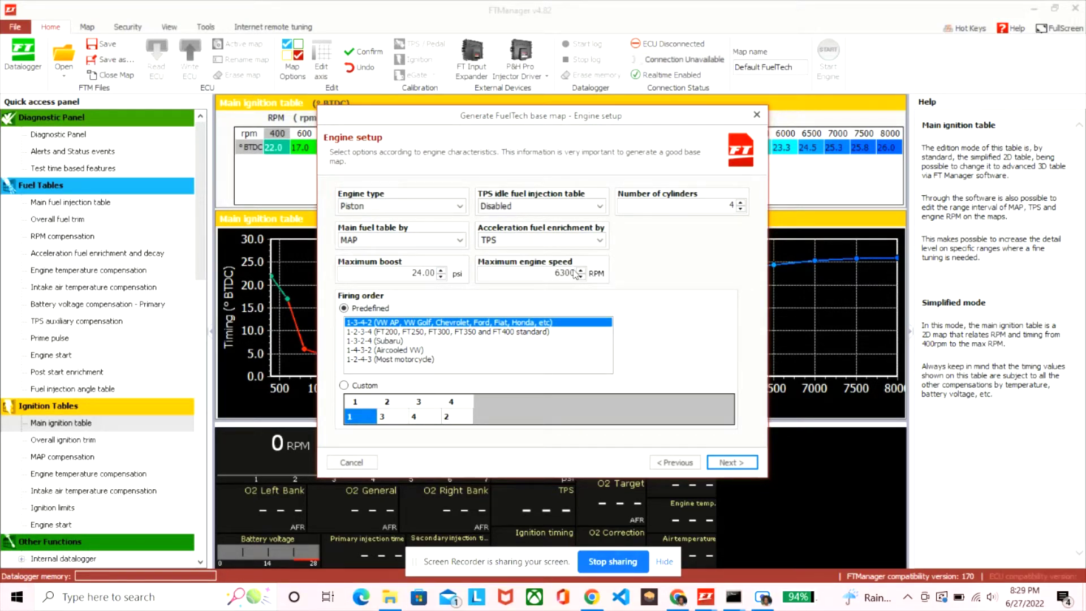
Set the number of cylinders to 6 in the engine setup
{"action": "left_click", "coordinate": [740, 203]}
{"action": "left_click", "coordinate": [741, 203]}
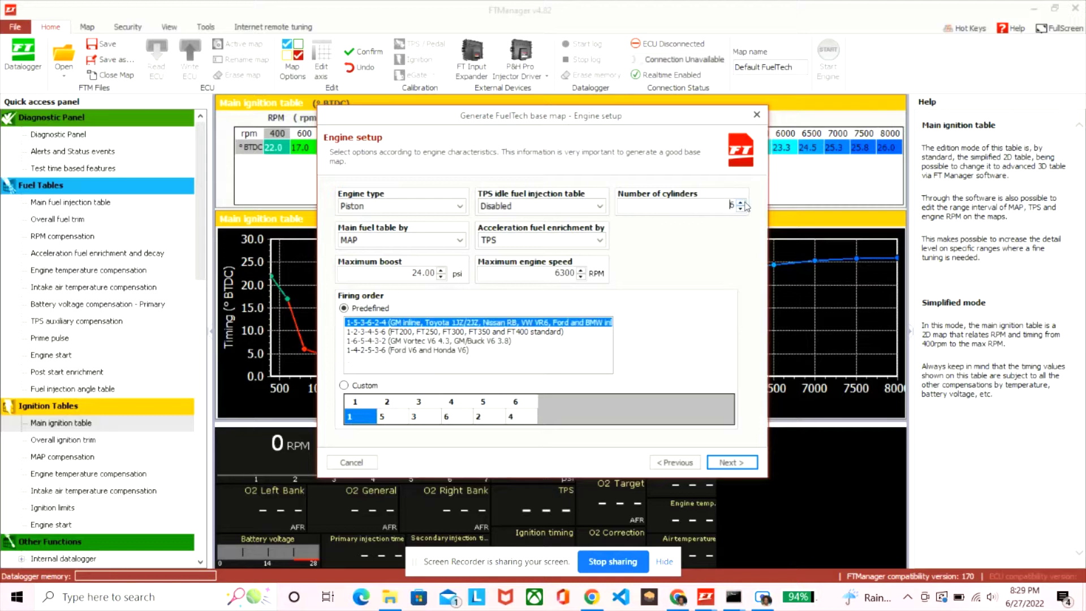
{"action": "left_click", "coordinate": [740, 202]}
{"action": "left_click", "coordinate": [741, 202]}
{"action": "left_click", "coordinate": [740, 202]}
{"action": "left_click", "coordinate": [740, 203]}
{"action": "left_click", "coordinate": [740, 208]}
{"action": "left_click", "coordinate": [740, 208]}
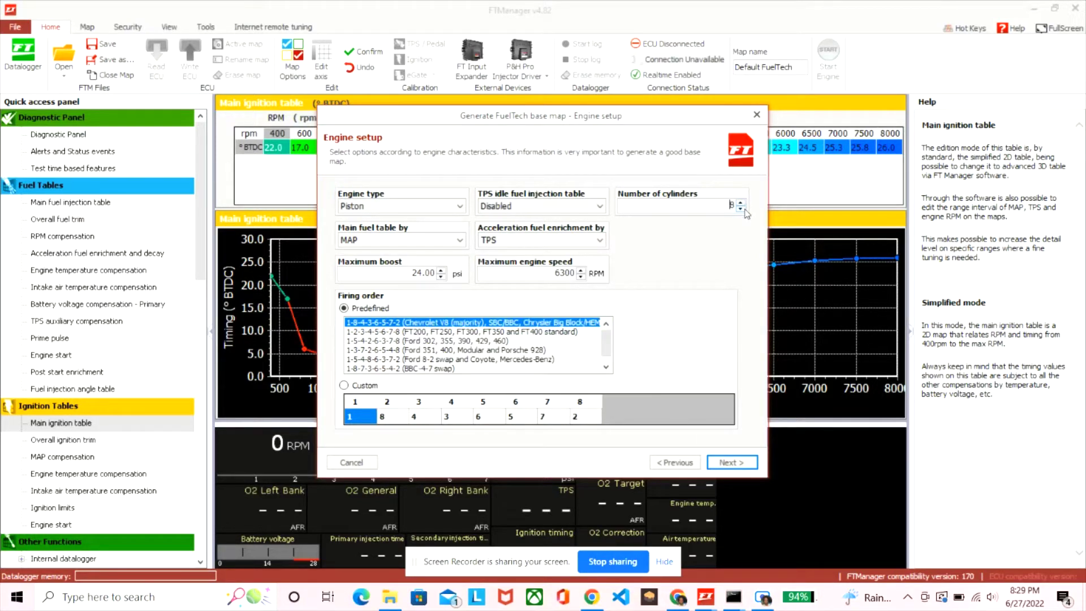
{"action": "left_click", "coordinate": [740, 209]}
{"action": "left_click", "coordinate": [740, 208]}
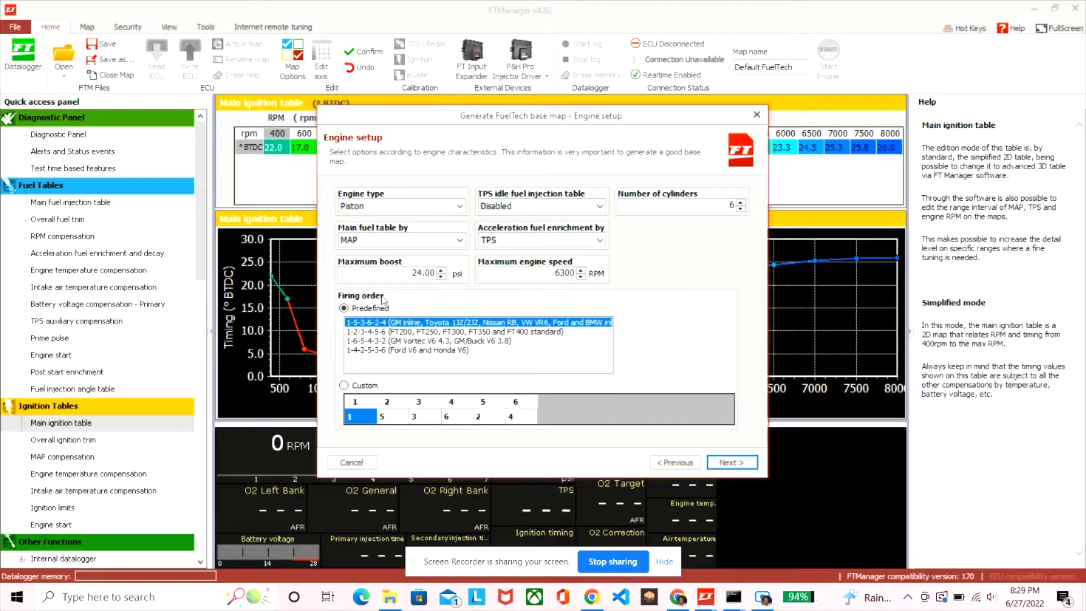
Set the acceleration fuel enrichment to MAP and accept the engine setup
{"action": "left_click", "coordinate": [540, 241]}
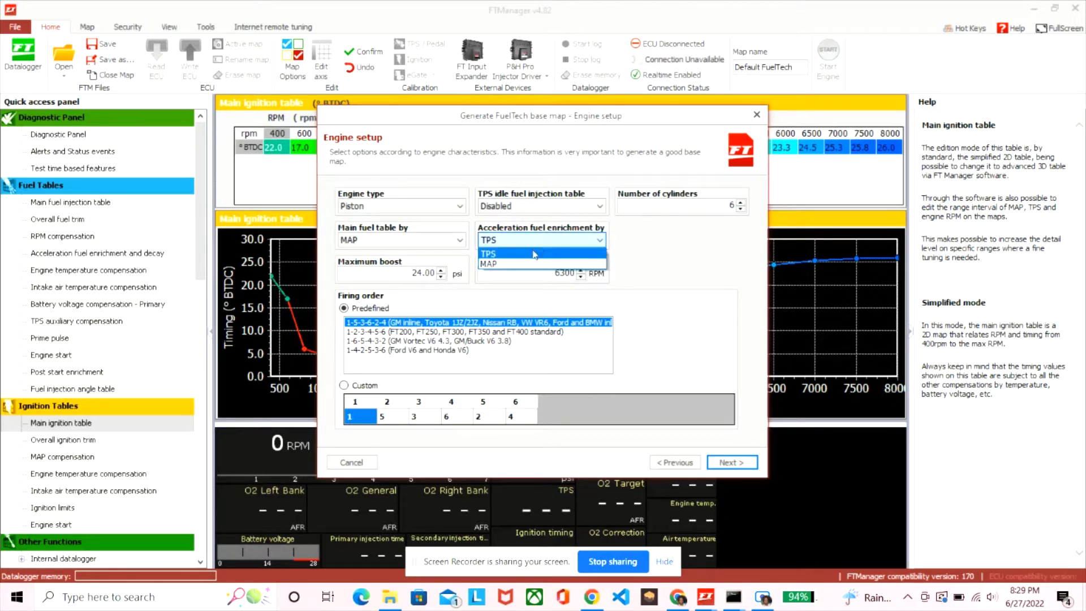
{"action": "left_click", "coordinate": [537, 263]}
{"action": "left_click", "coordinate": [731, 463]}
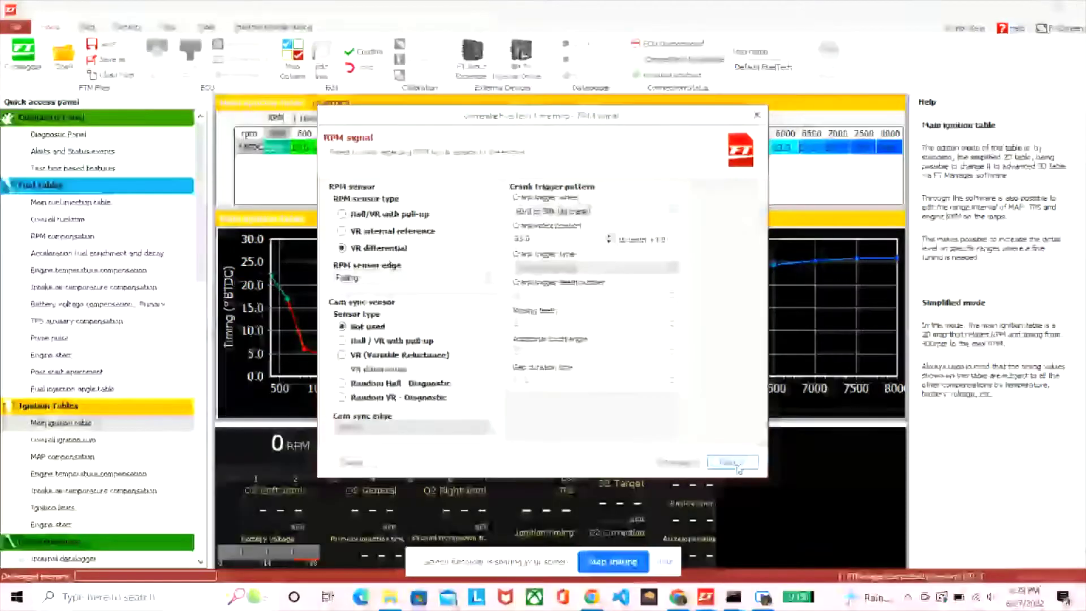
Set both the RPM sensor and the cam sync sensor to Hall/VR with pull-up, with a crank index position of 84.0
{"action": "left_click", "coordinate": [351, 217]}
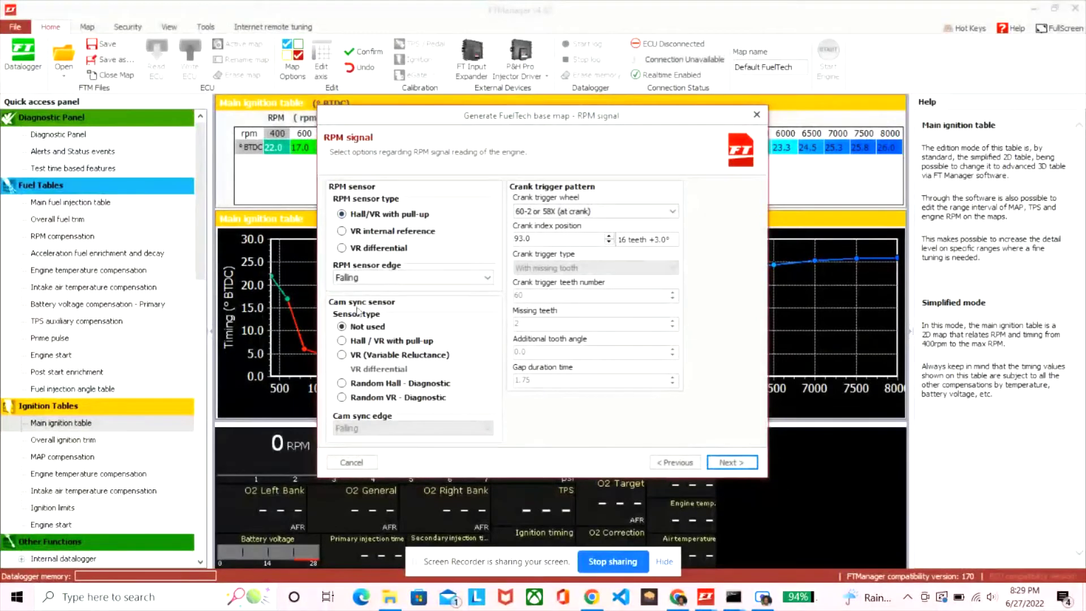
{"action": "left_click", "coordinate": [343, 341]}
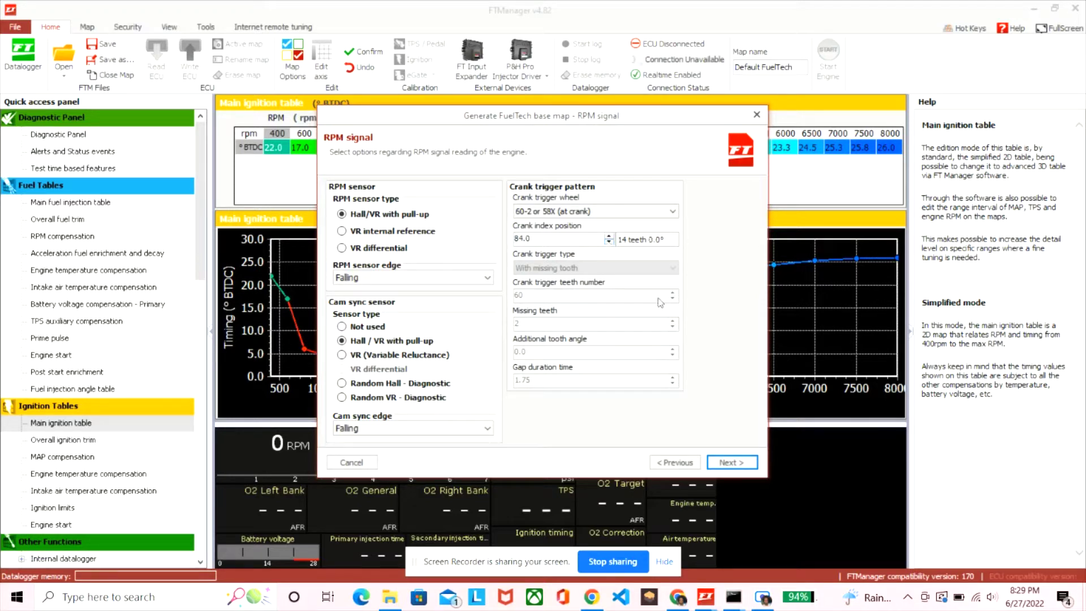
{"action": "left_click", "coordinate": [743, 463]}
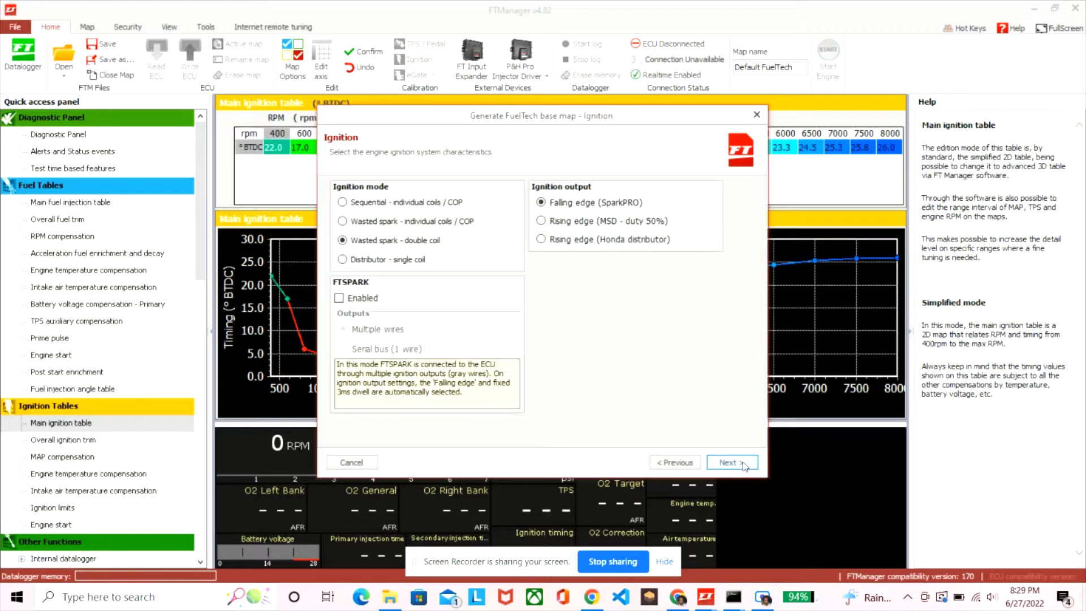
Recheck the RPM signal settings and set the ignition mode to Wasted spark - individual coils / COP
{"action": "left_click", "coordinate": [652, 463]}
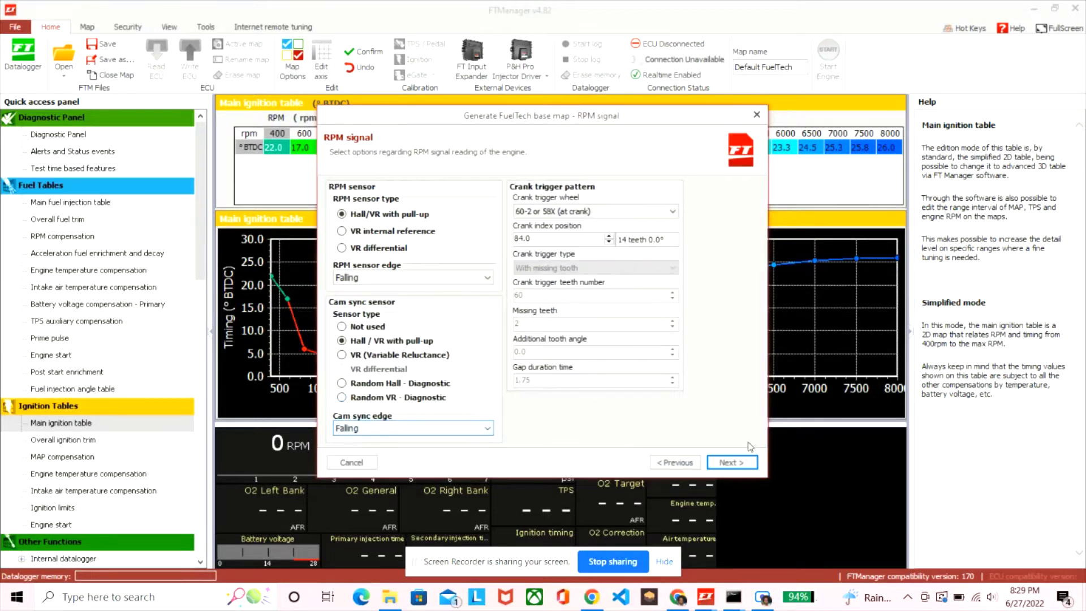
{"action": "left_click", "coordinate": [736, 462]}
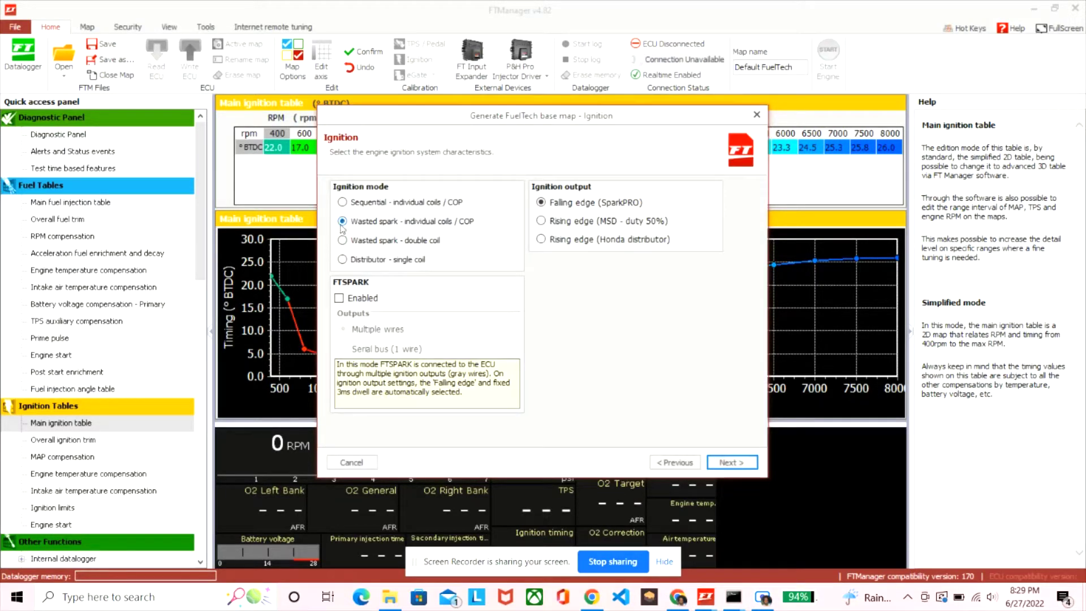
{"action": "left_click", "coordinate": [740, 463]}
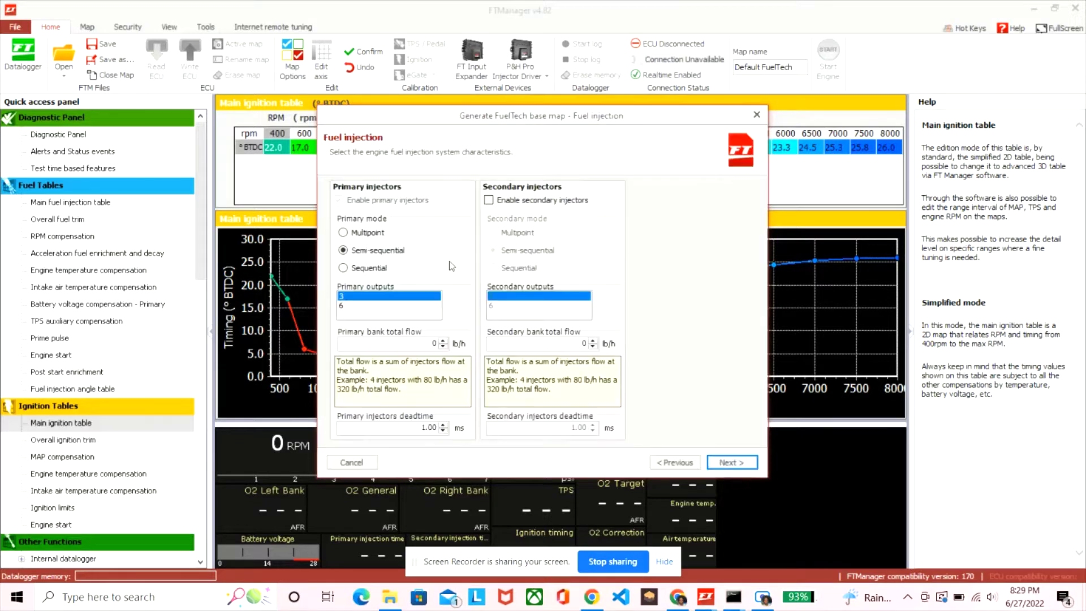
Set the primary injectors to Sequential with 6 outputs and 360 lb/h total flow, and accept the default throttle and idle actuator settings
{"action": "left_click", "coordinate": [350, 306]}
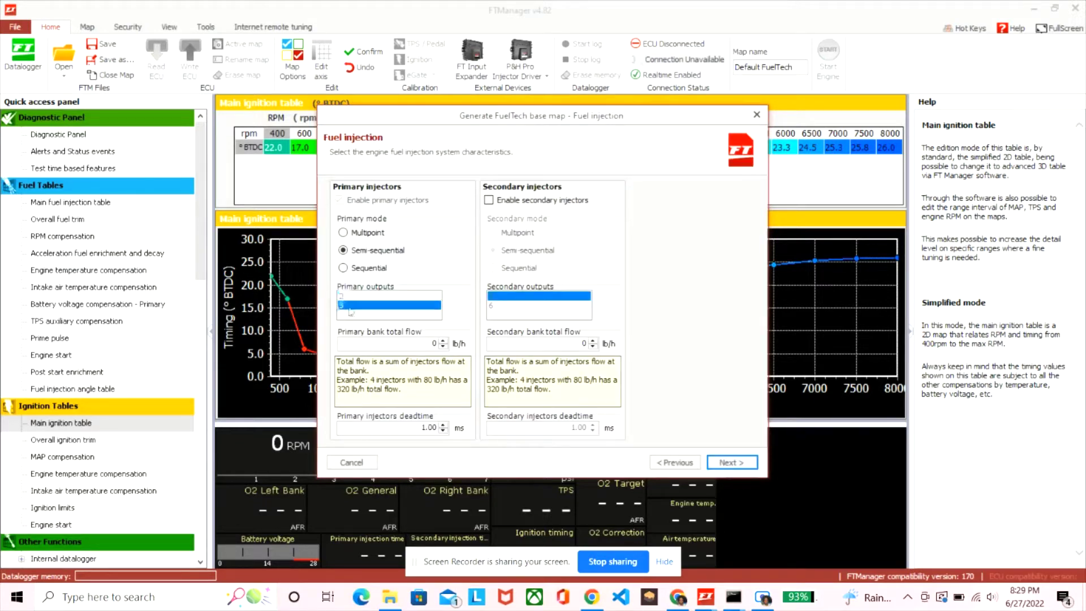
{"action": "left_click", "coordinate": [344, 268]}
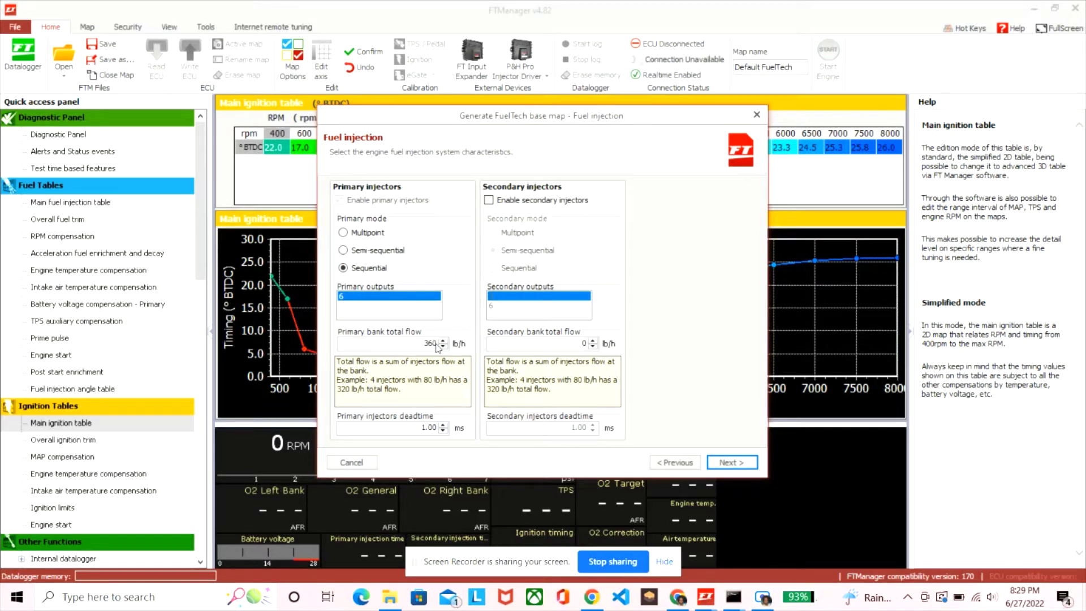
{"action": "left_click", "coordinate": [753, 465]}
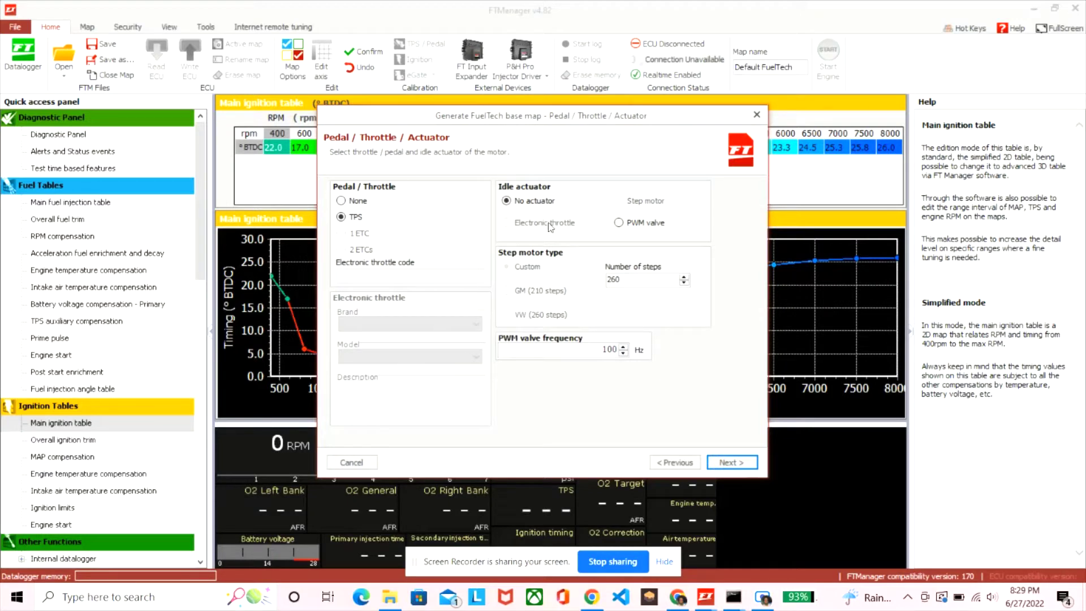
{"action": "left_click", "coordinate": [739, 462]}
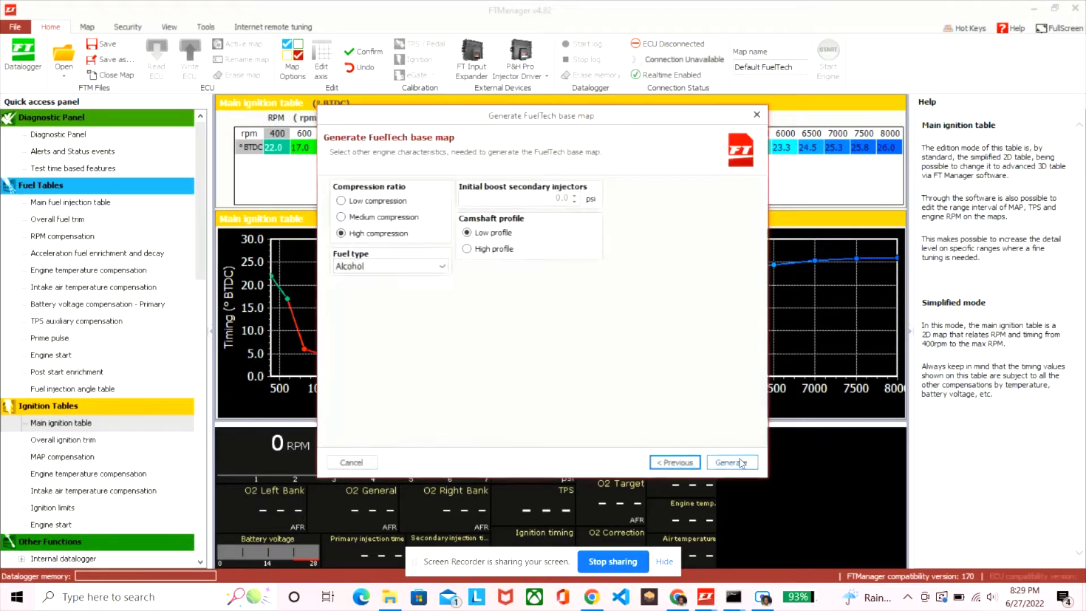
Choose low compression and Gas as the fuel type for the base map
{"action": "left_click", "coordinate": [341, 200]}
{"action": "left_click", "coordinate": [419, 266]}
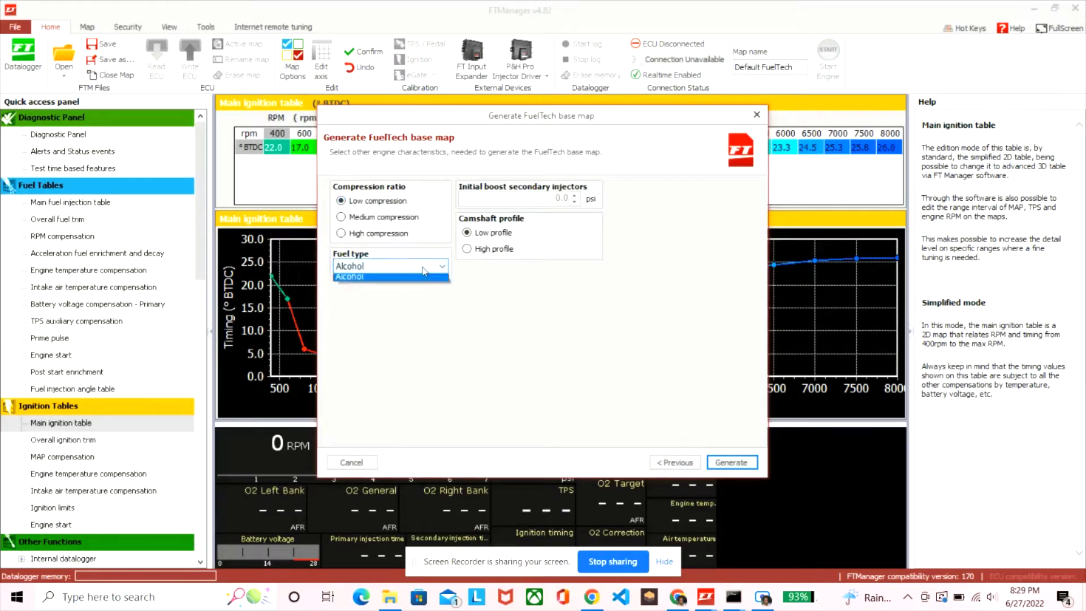
{"action": "left_click", "coordinate": [385, 281]}
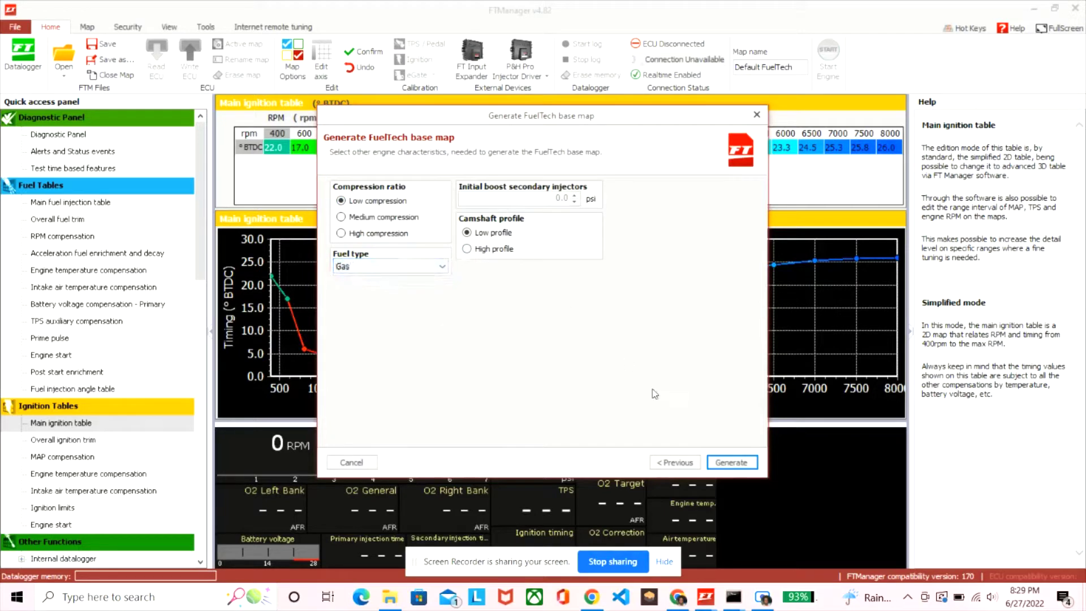
Generate the base map, replacing the currently open map, and view its wiring harness diagram
{"action": "left_click", "coordinate": [727, 465]}
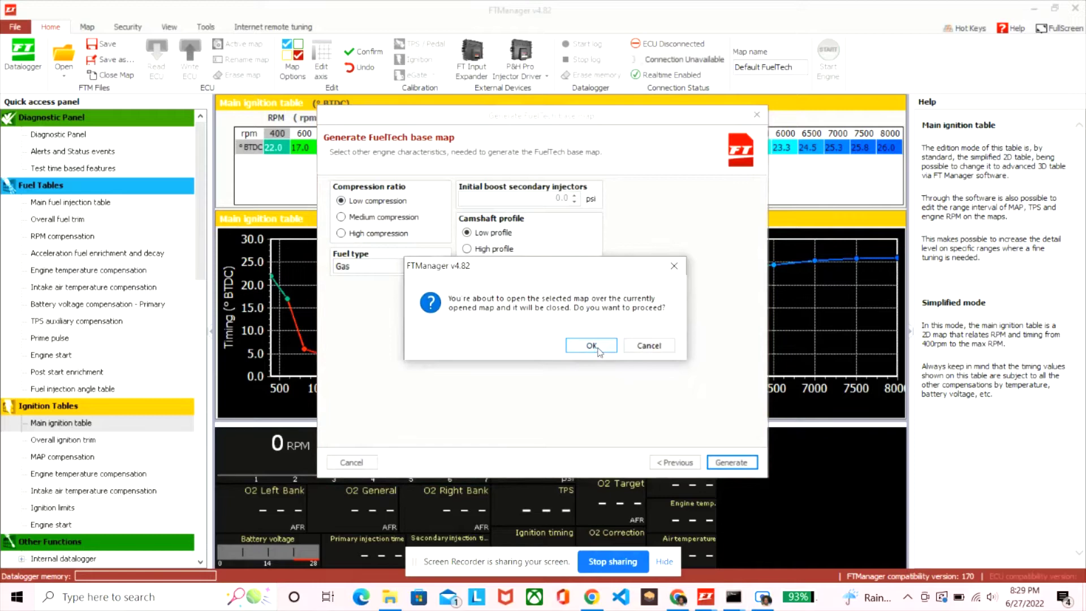
{"action": "left_click", "coordinate": [592, 346]}
{"action": "left_click", "coordinate": [582, 349]}
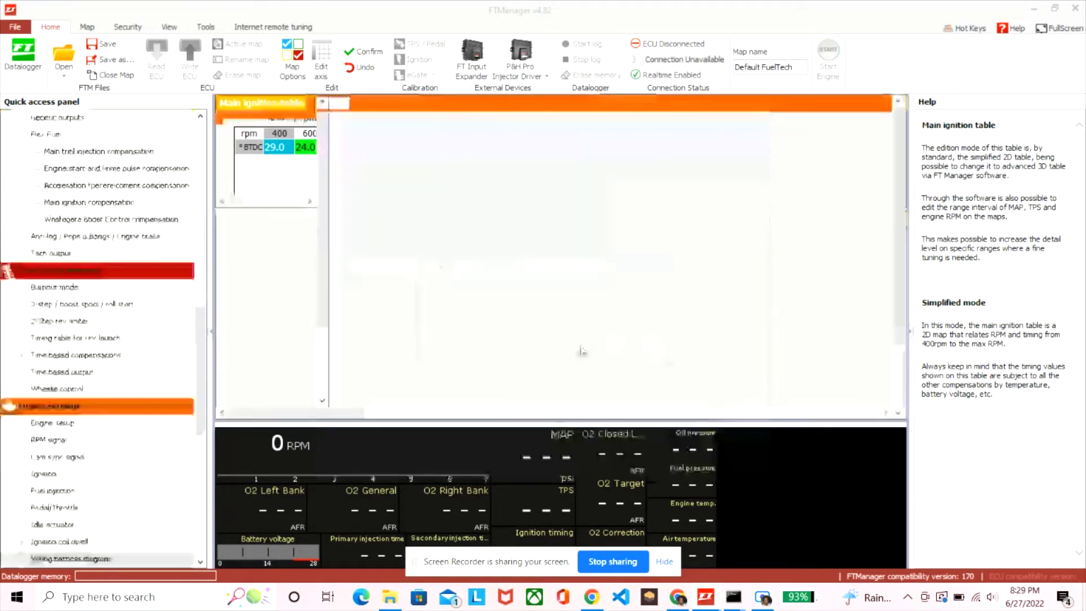
{"action": "scroll", "coordinate": [897, 170], "scroll_direction": "down", "scroll_amount": 2}
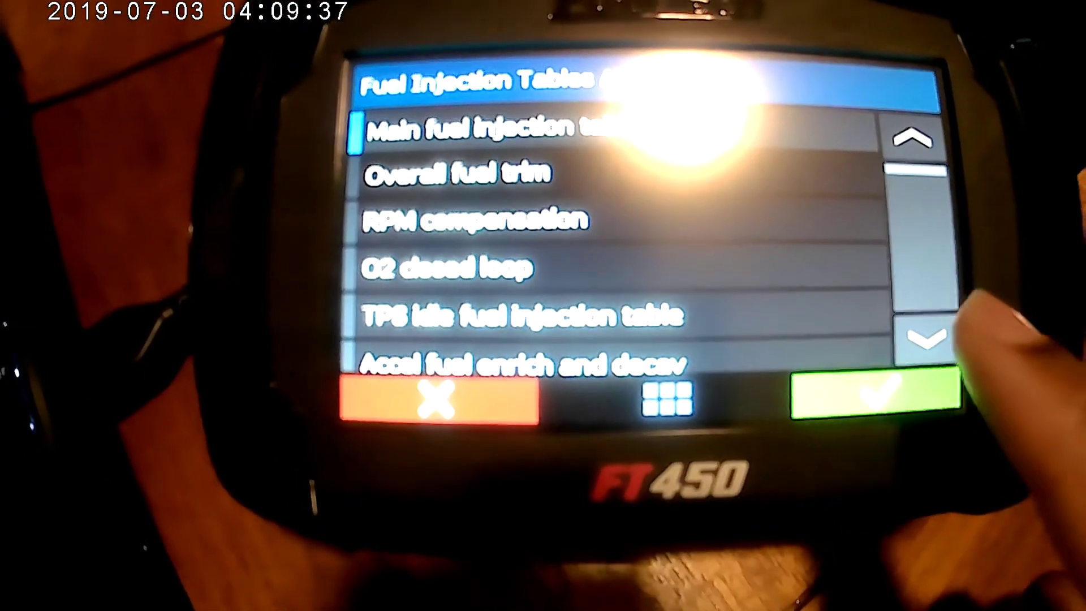
{"action": "left_click", "coordinate": [936, 345]}
{"action": "left_click", "coordinate": [935, 345]}
{"action": "left_click", "coordinate": [905, 334]}
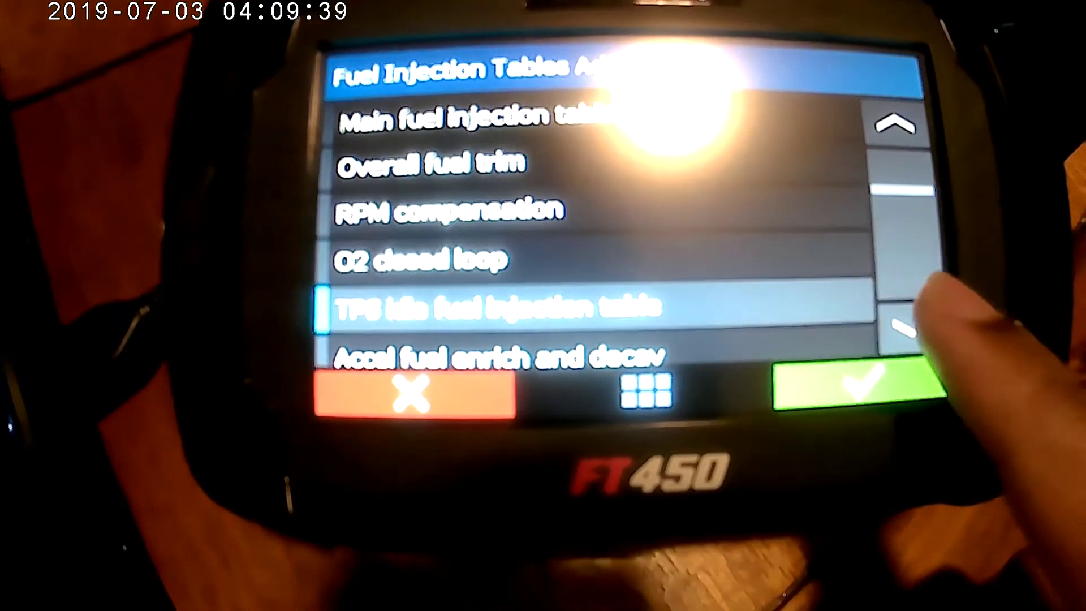
{"action": "left_click", "coordinate": [427, 398]}
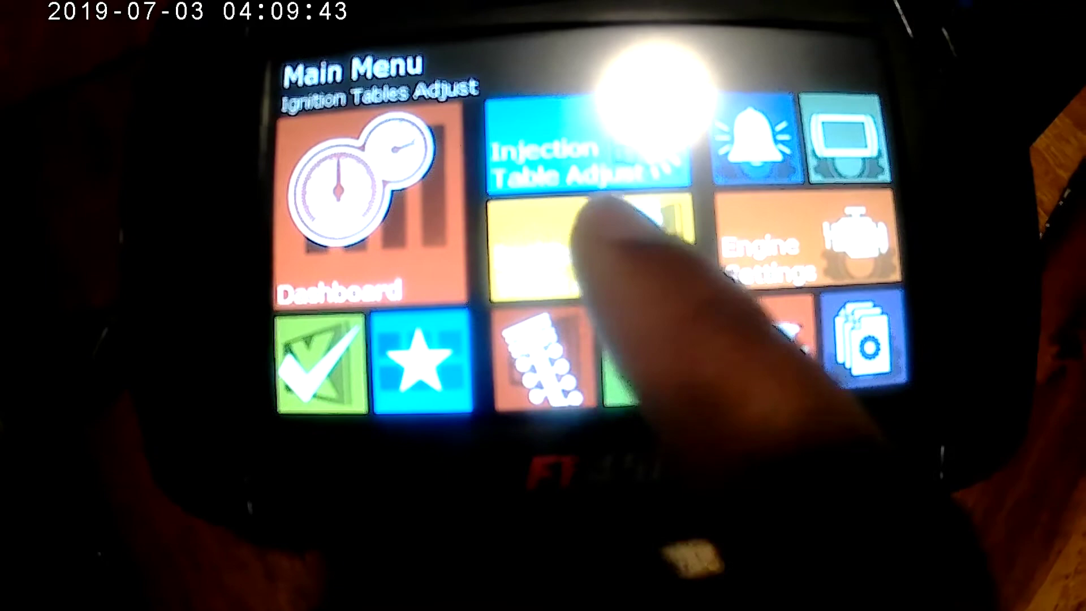
{"action": "left_click", "coordinate": [597, 215]}
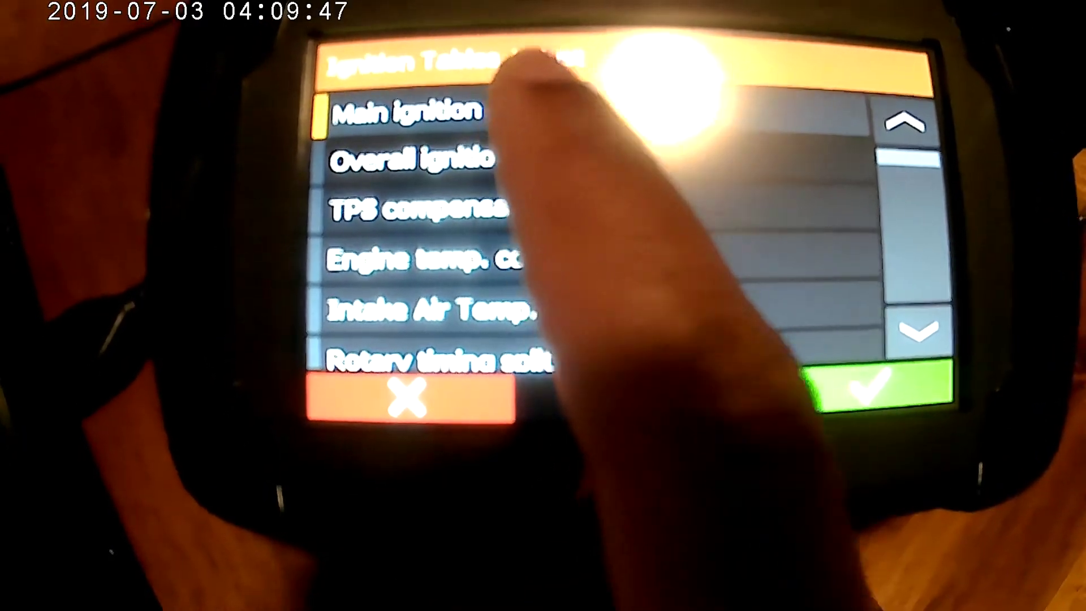
{"action": "left_click", "coordinate": [526, 113]}
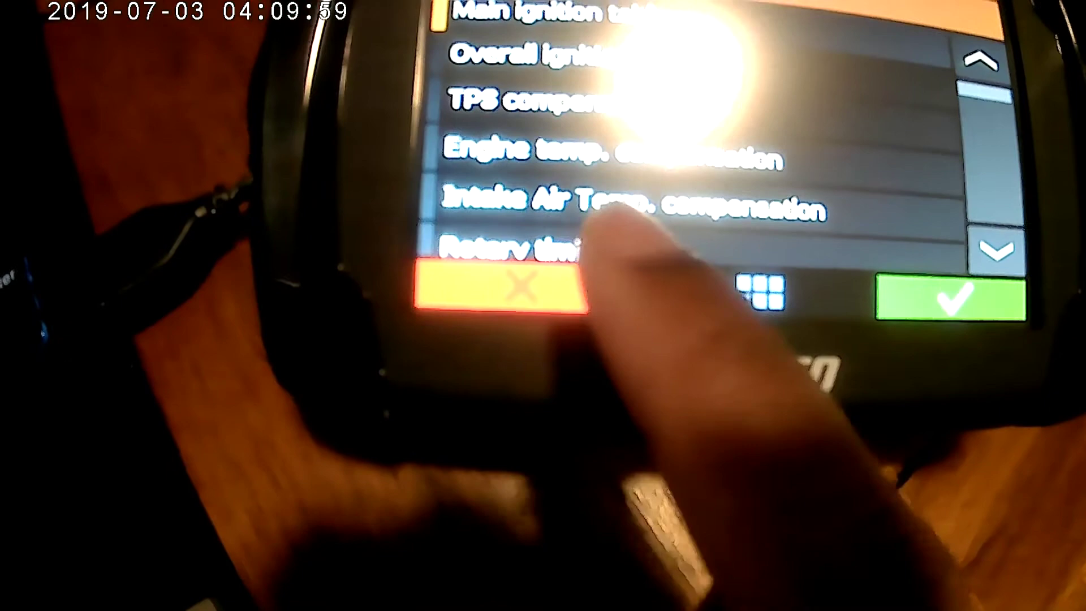
{"action": "left_click", "coordinate": [560, 300]}
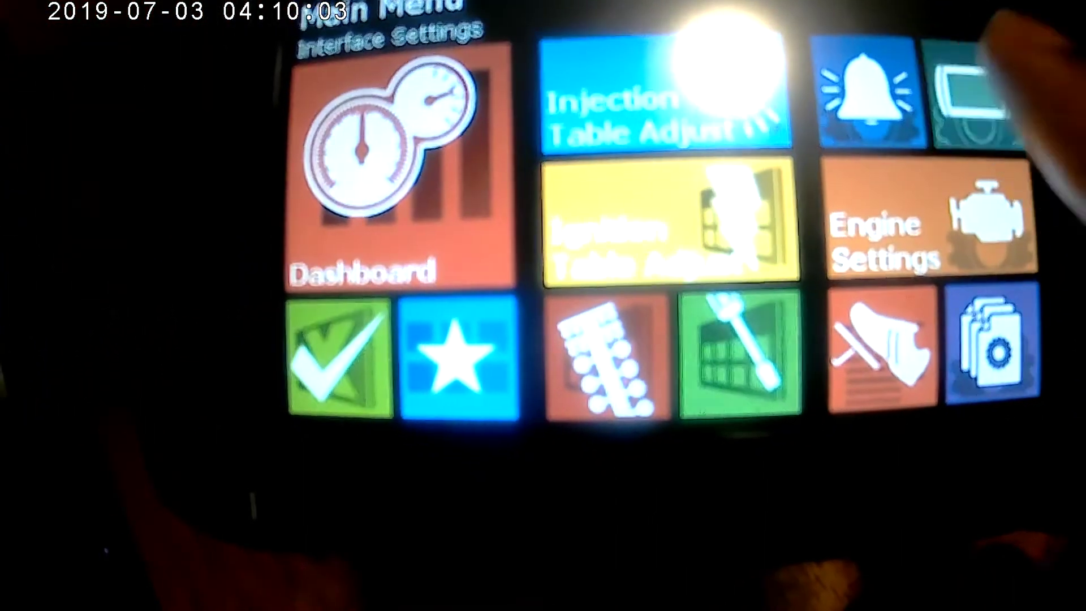
{"action": "left_click", "coordinate": [972, 90]}
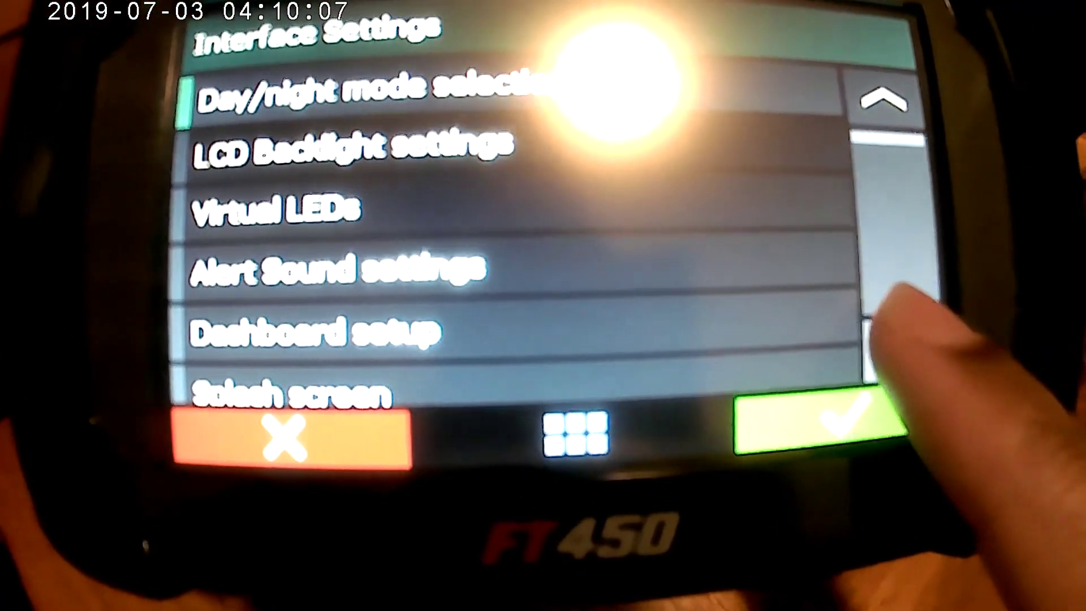
{"action": "left_click", "coordinate": [893, 345]}
{"action": "left_click", "coordinate": [893, 345]}
{"action": "left_click", "coordinate": [894, 345]}
{"action": "left_click", "coordinate": [894, 345]}
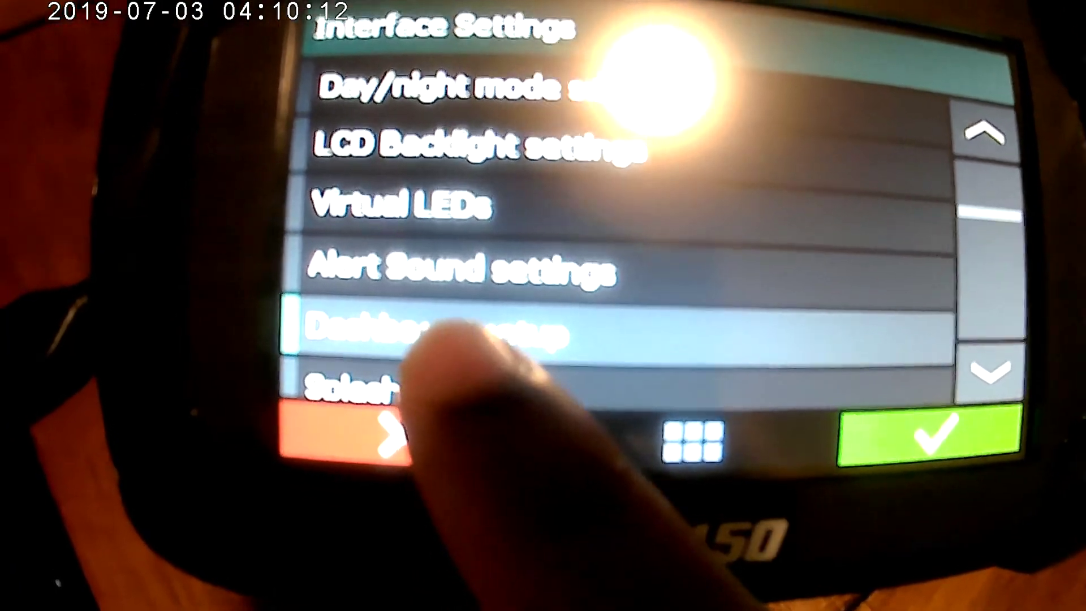
{"action": "left_click", "coordinate": [436, 376]}
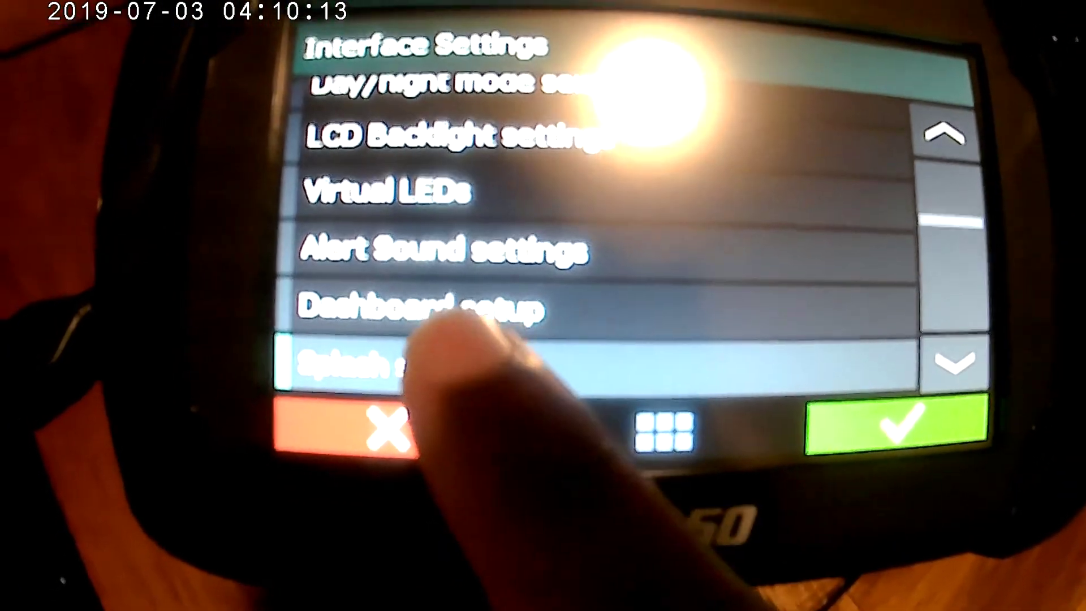
{"action": "left_click", "coordinate": [439, 351]}
{"action": "left_click", "coordinate": [304, 307]}
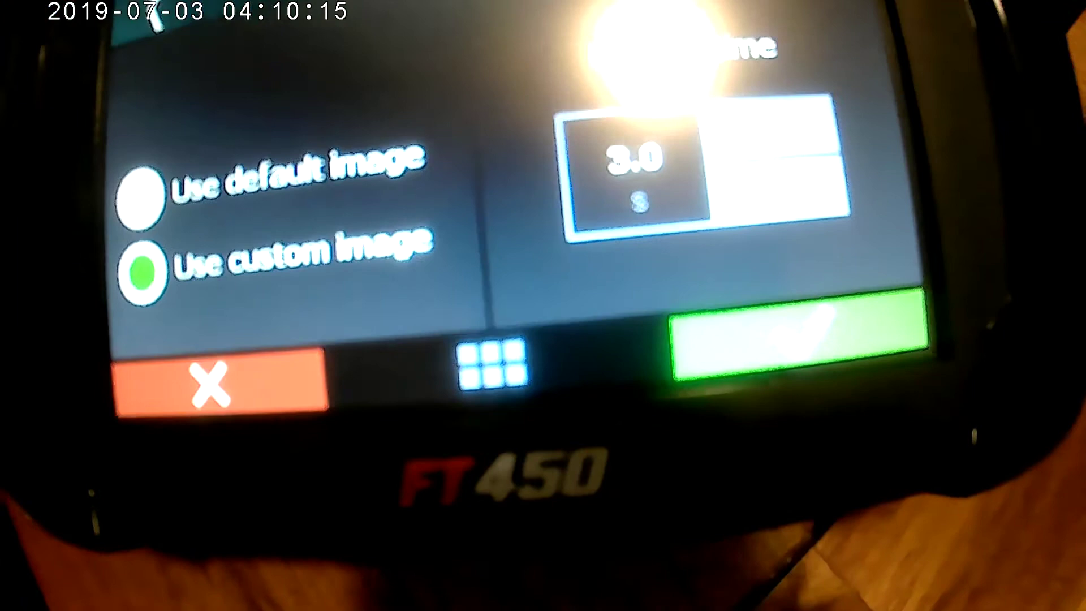
{"action": "left_click", "coordinate": [215, 385]}
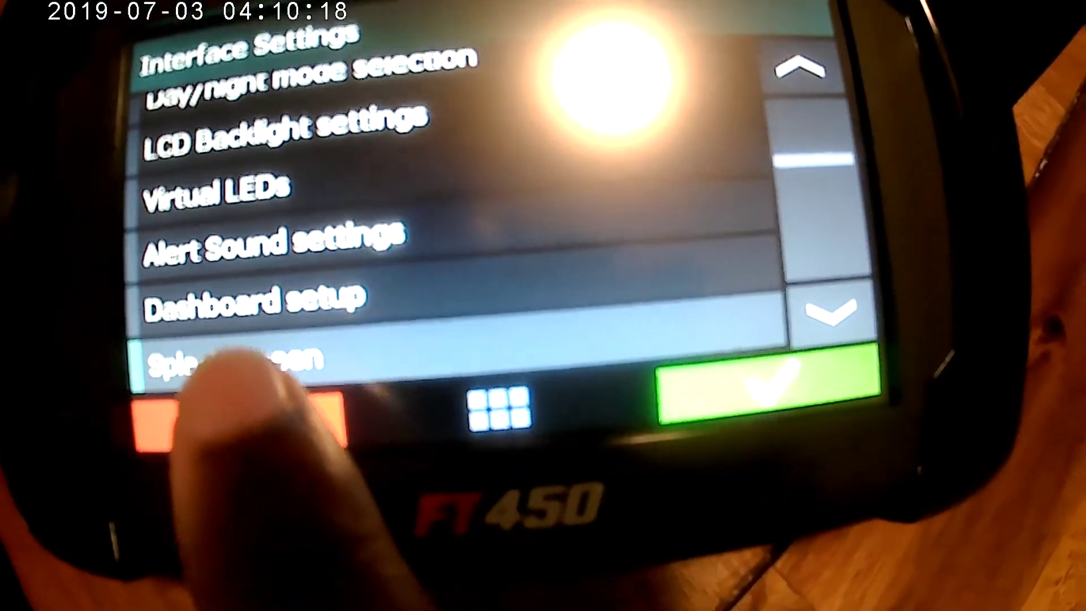
{"action": "left_click", "coordinate": [226, 405]}
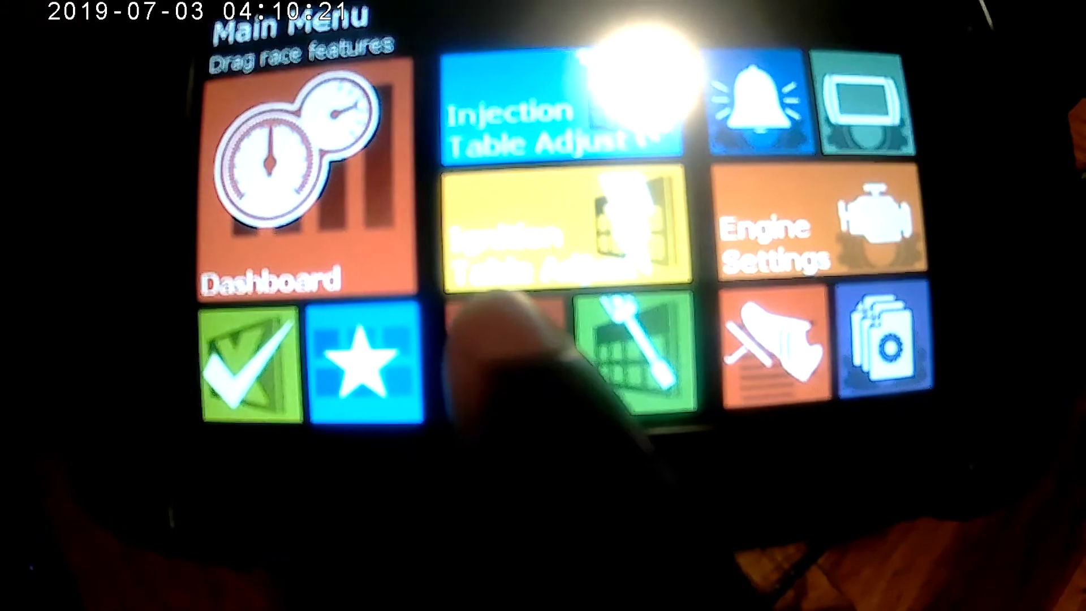
{"action": "left_click", "coordinate": [497, 325]}
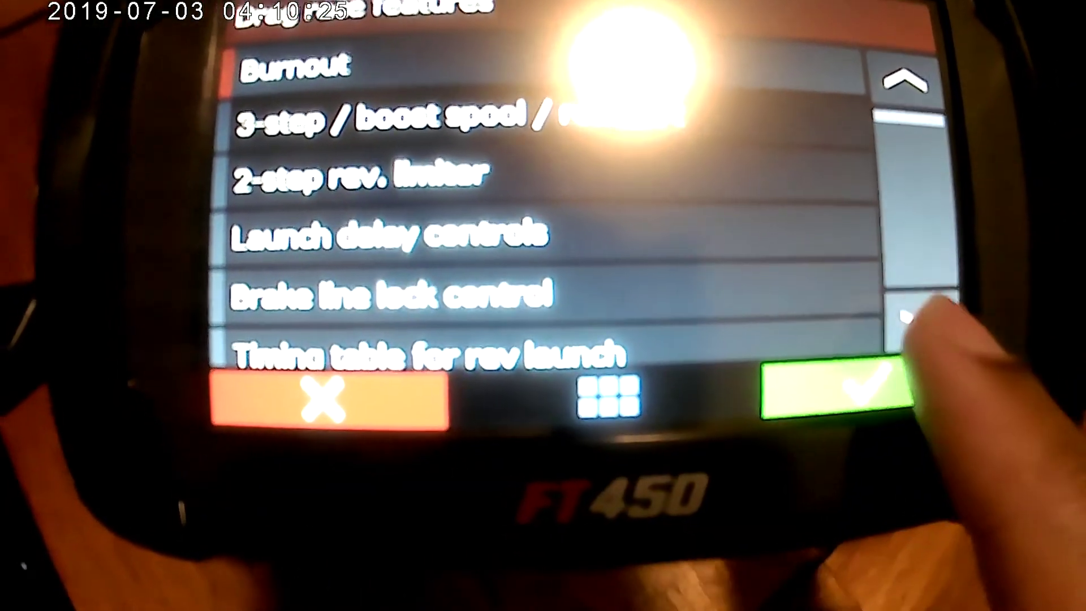
{"action": "left_click", "coordinate": [913, 316]}
{"action": "left_click", "coordinate": [913, 317]}
{"action": "left_click", "coordinate": [913, 317]}
{"action": "left_click", "coordinate": [913, 317]}
{"action": "left_click", "coordinate": [913, 317]}
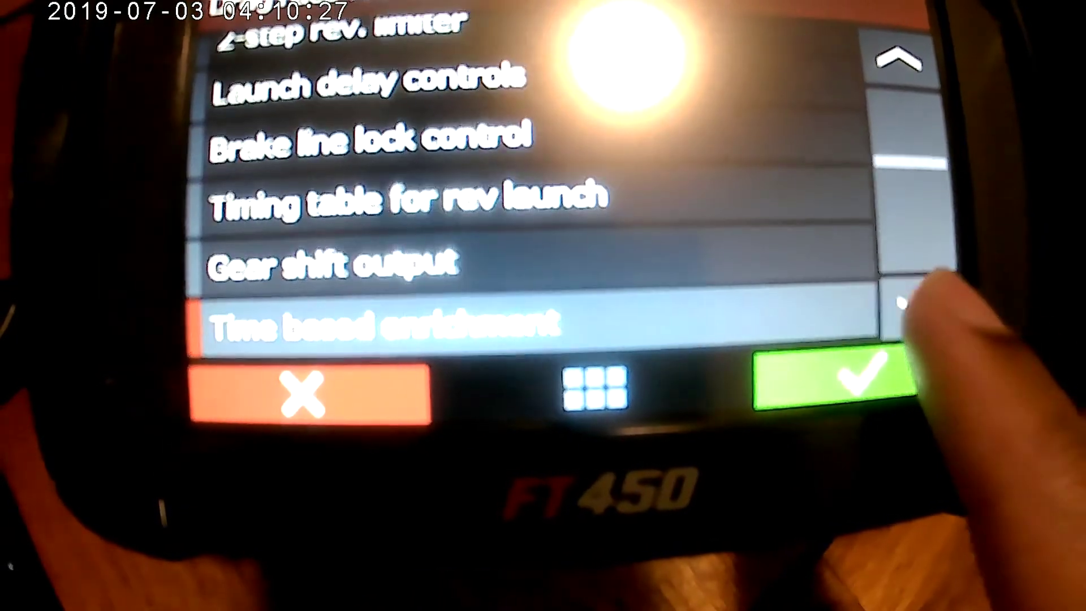
{"action": "left_click", "coordinate": [912, 306]}
{"action": "left_click", "coordinate": [912, 305]}
{"action": "left_click", "coordinate": [391, 394]}
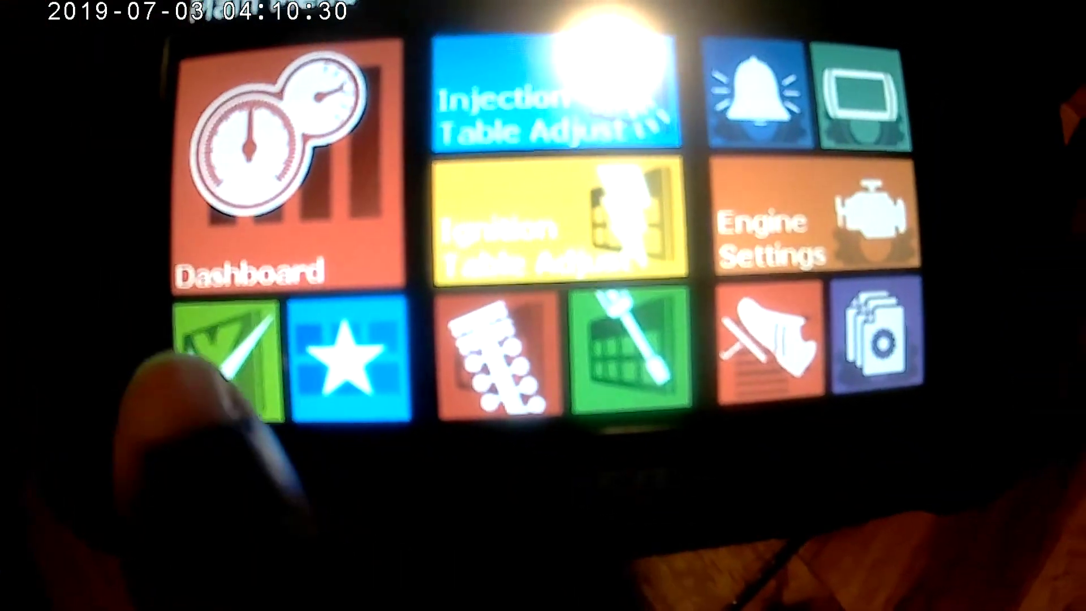
{"action": "left_click", "coordinate": [387, 362]}
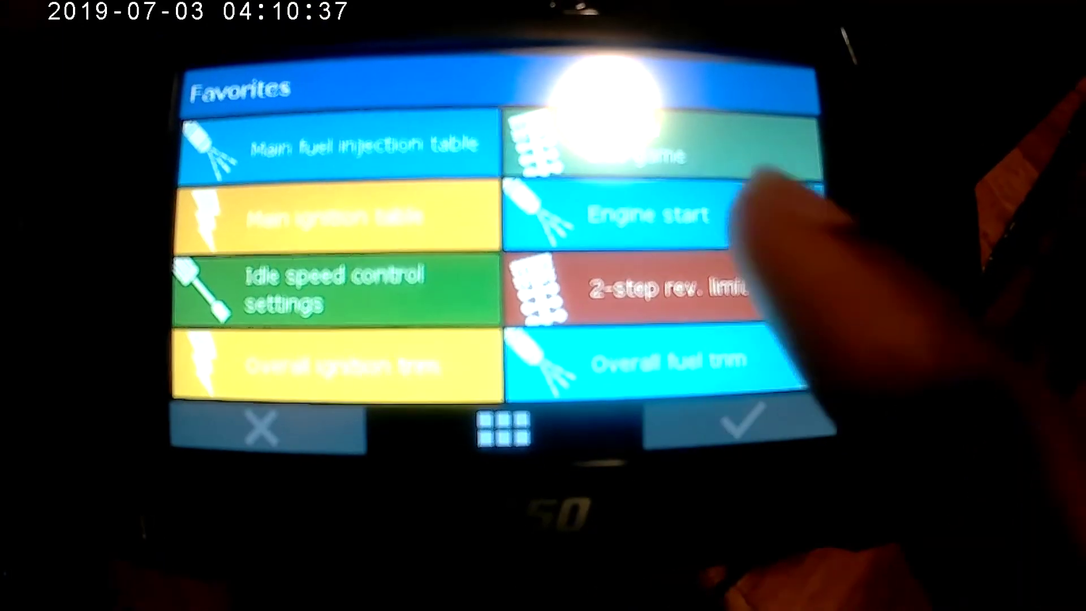
{"action": "left_click", "coordinate": [679, 107]}
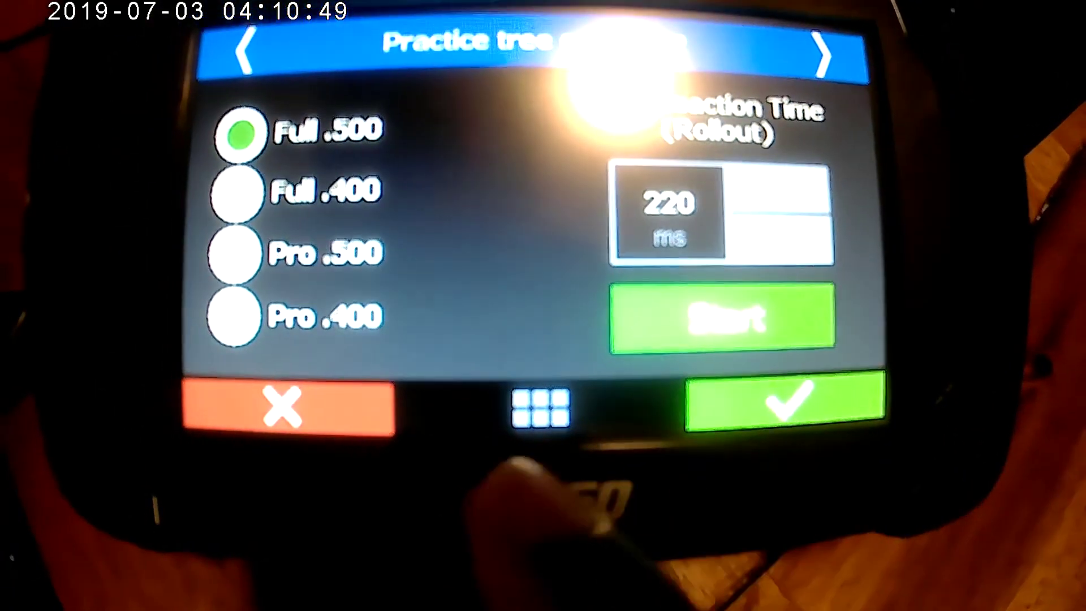
{"action": "left_click", "coordinate": [294, 402]}
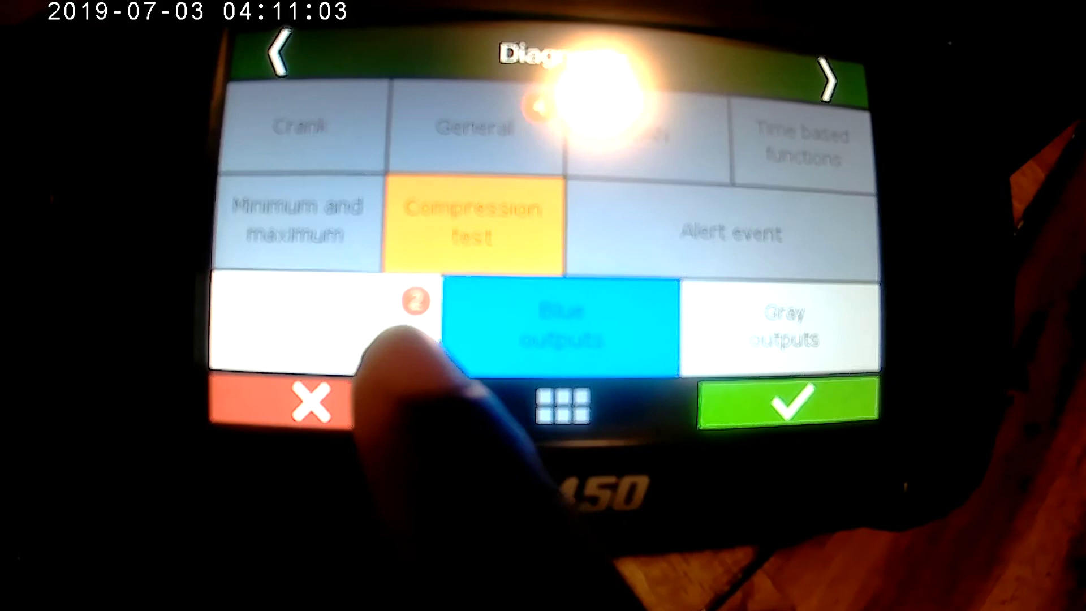
{"action": "left_click", "coordinate": [345, 278]}
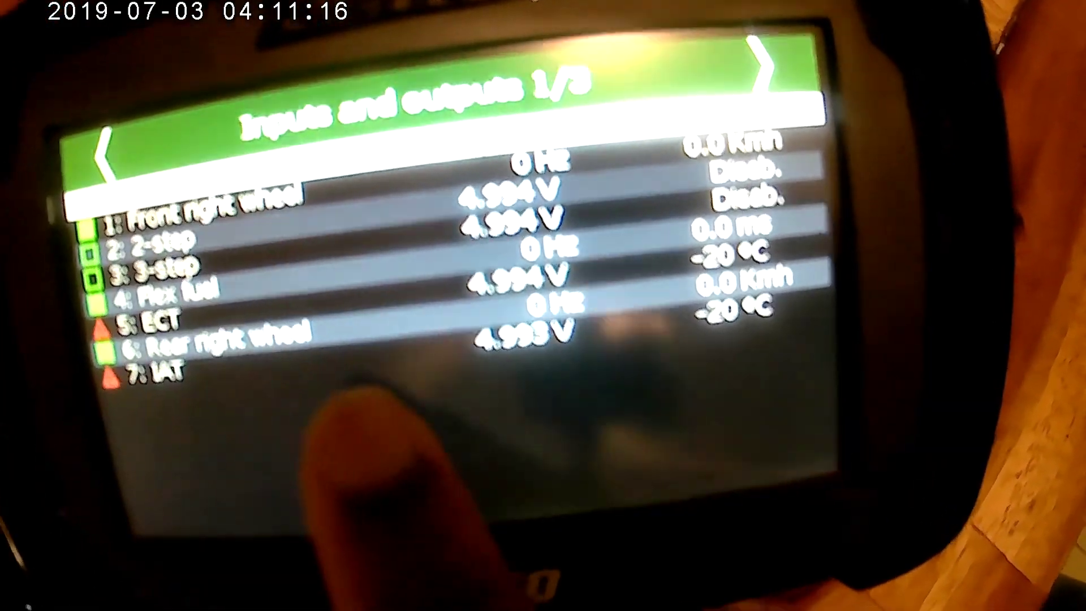
{"action": "left_click", "coordinate": [396, 422]}
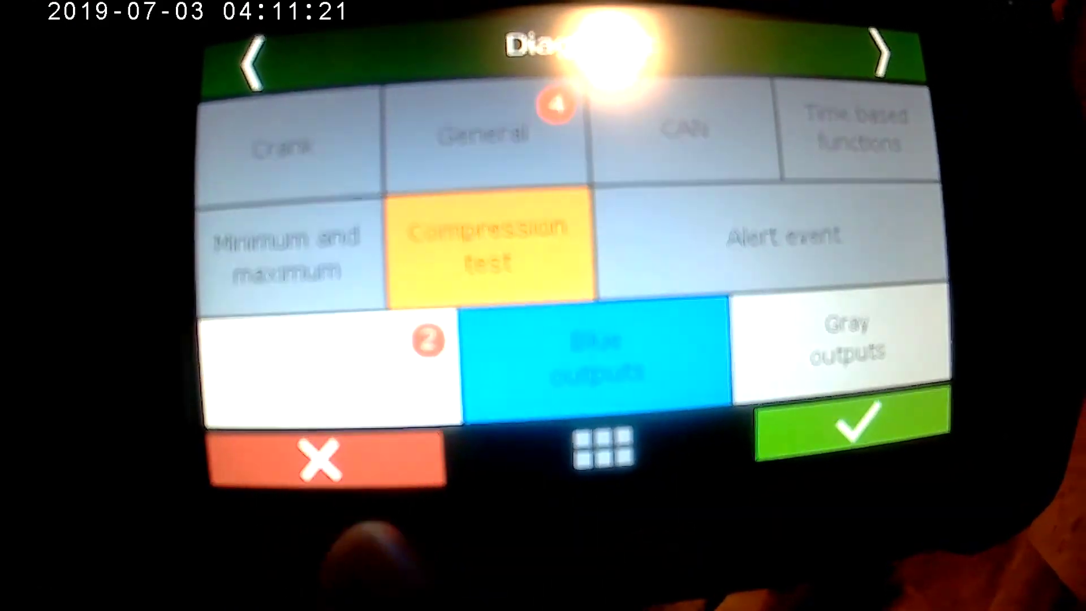
{"action": "left_click", "coordinate": [339, 458]}
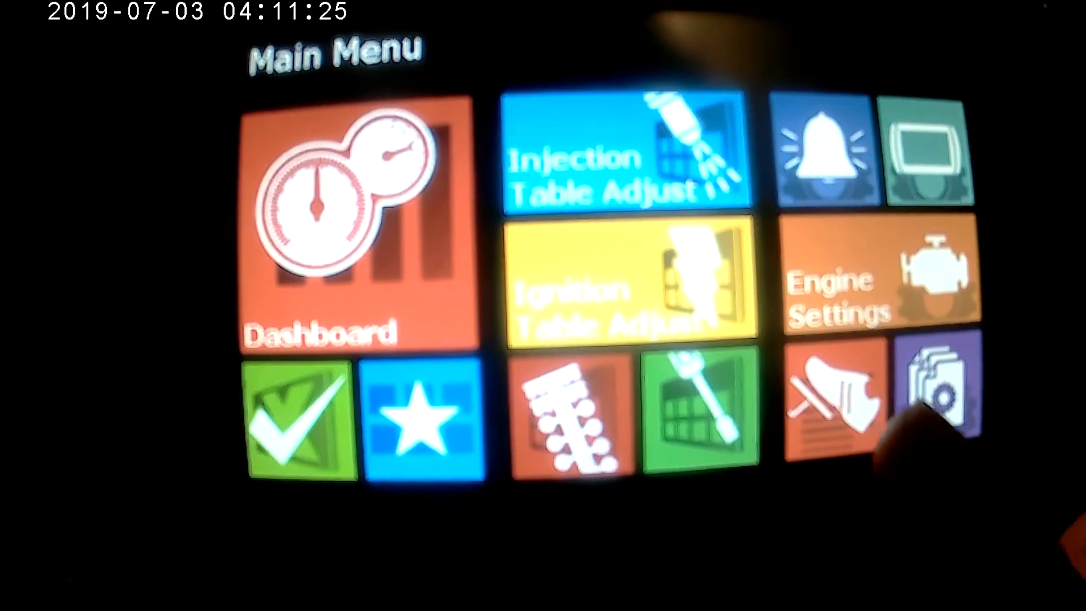
{"action": "left_click", "coordinate": [933, 379]}
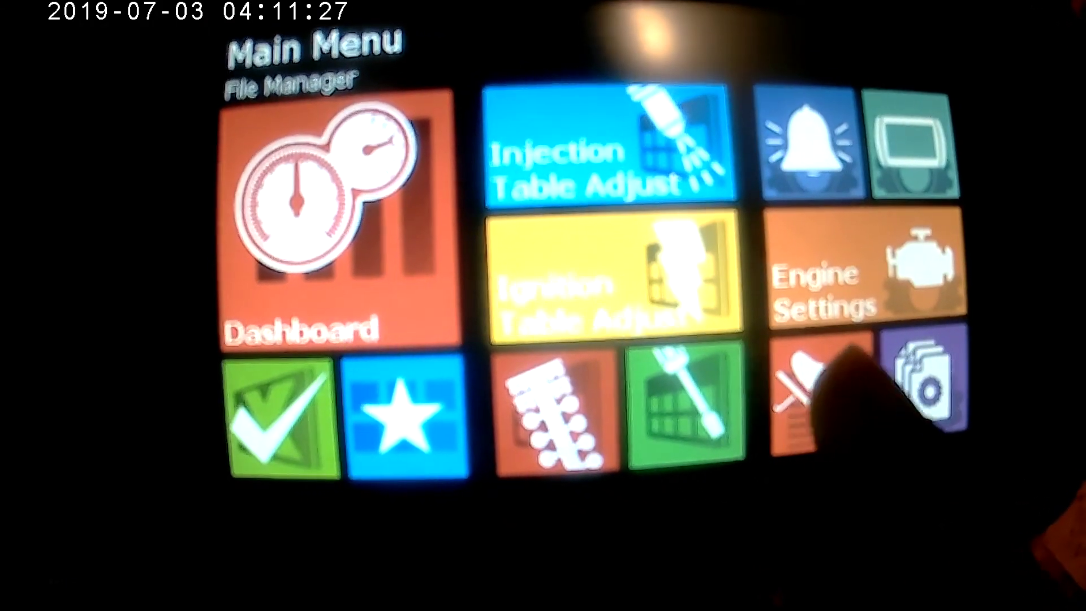
{"action": "left_click", "coordinate": [857, 390]}
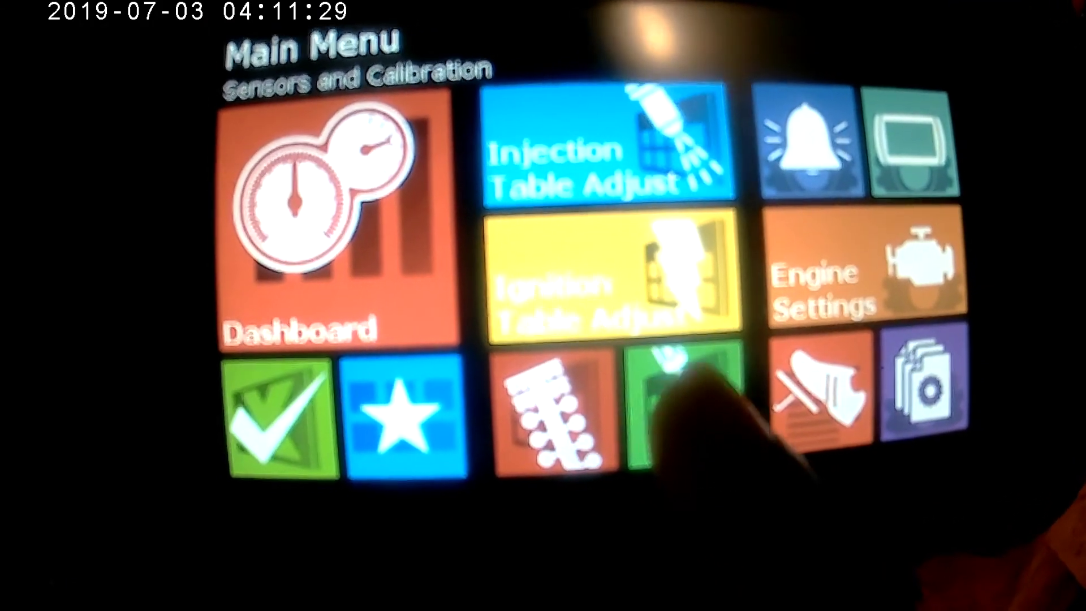
{"action": "left_click", "coordinate": [689, 404]}
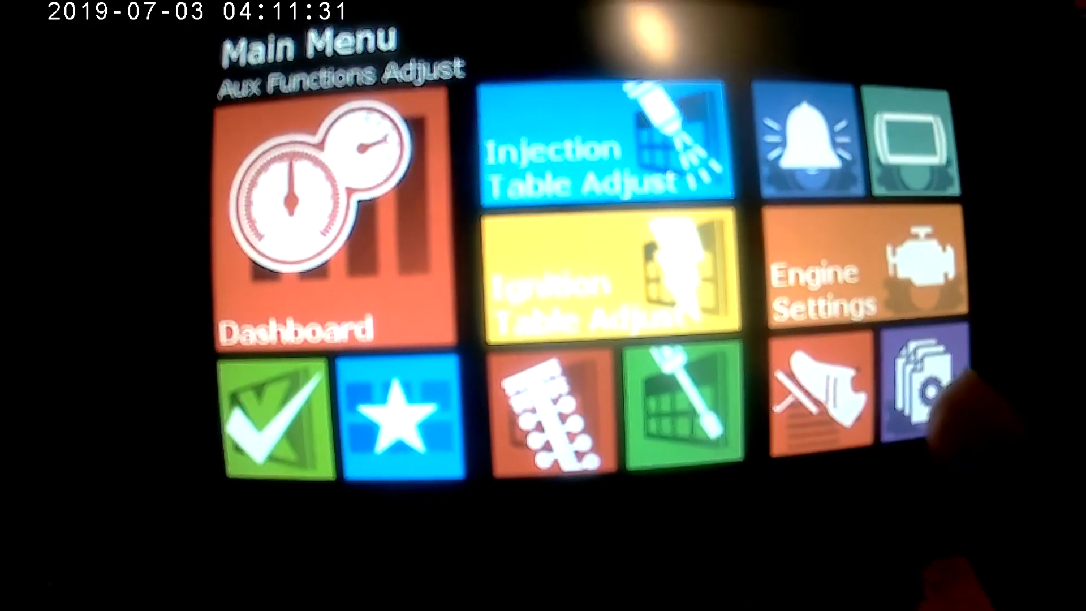
{"action": "left_click", "coordinate": [921, 385]}
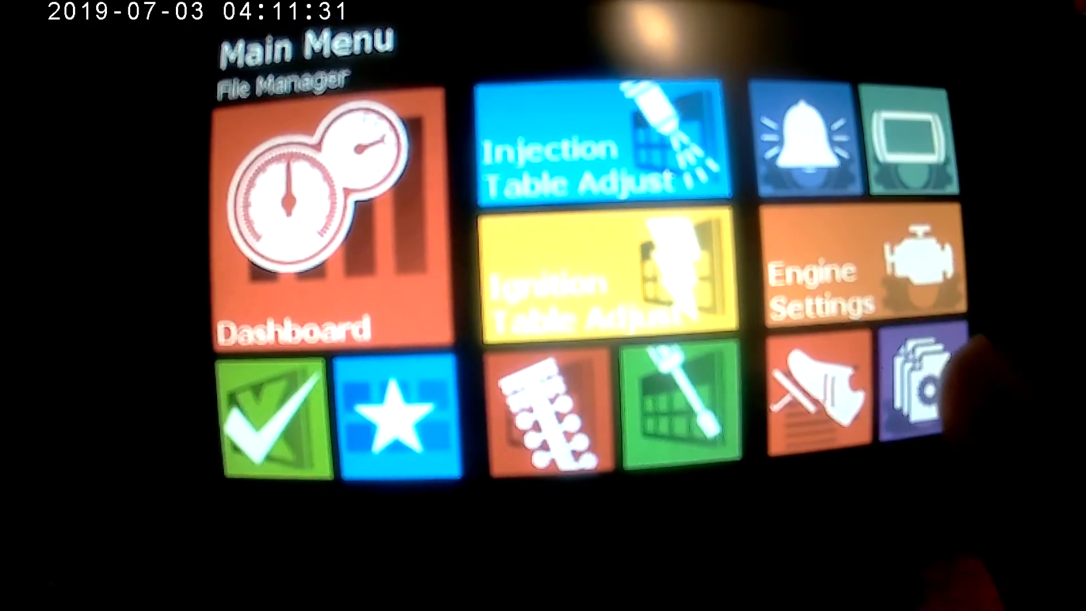
{"action": "left_click", "coordinate": [899, 265]}
{"action": "left_click", "coordinate": [687, 260]}
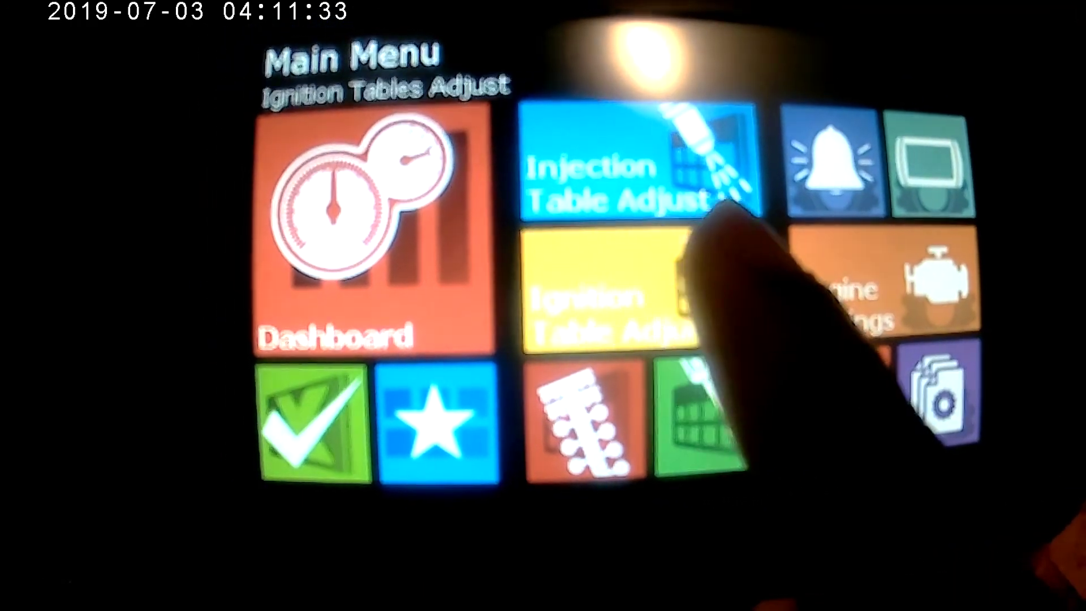
{"action": "left_click", "coordinate": [687, 144]}
{"action": "left_click", "coordinate": [919, 164]}
{"action": "left_click", "coordinate": [339, 226]}
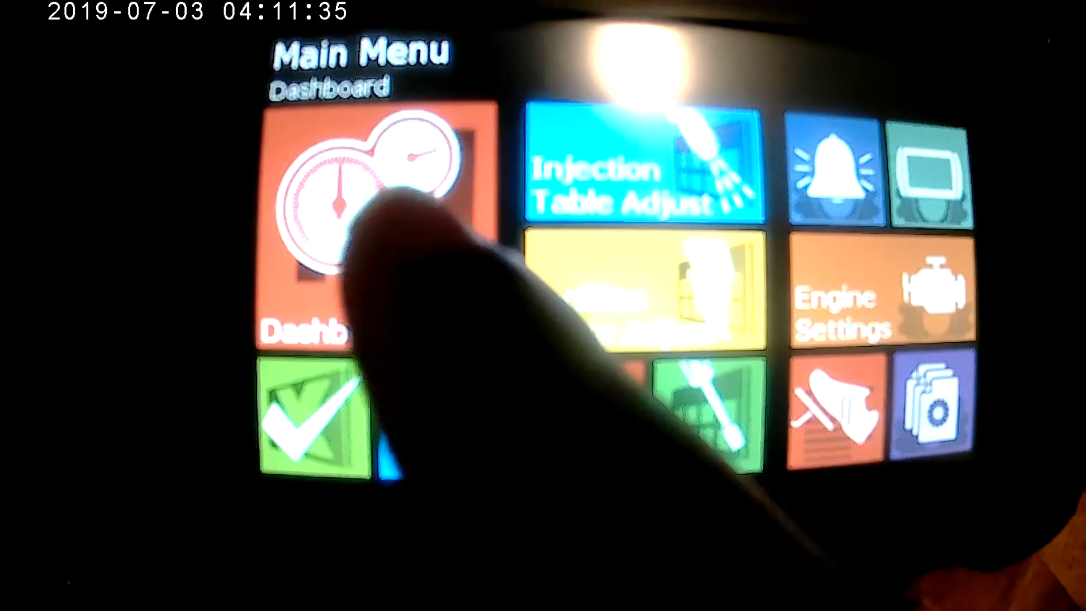
{"action": "left_click", "coordinate": [385, 226]}
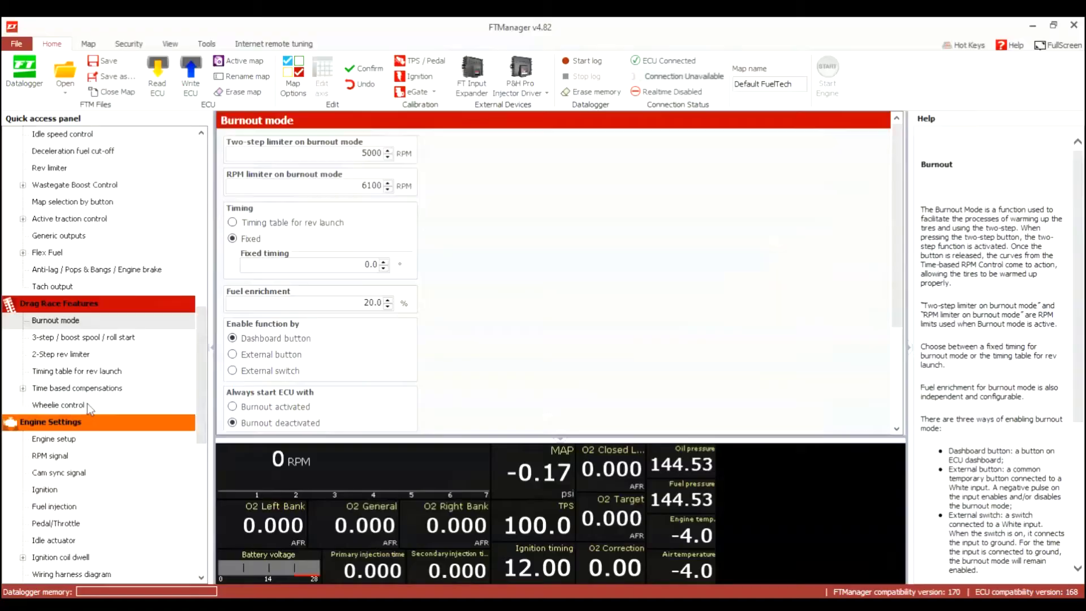
Review the 2-step rev limiter settings and the engine setup with its predefined firing order
{"action": "key", "text": "Down"}
{"action": "key", "text": "Down"}
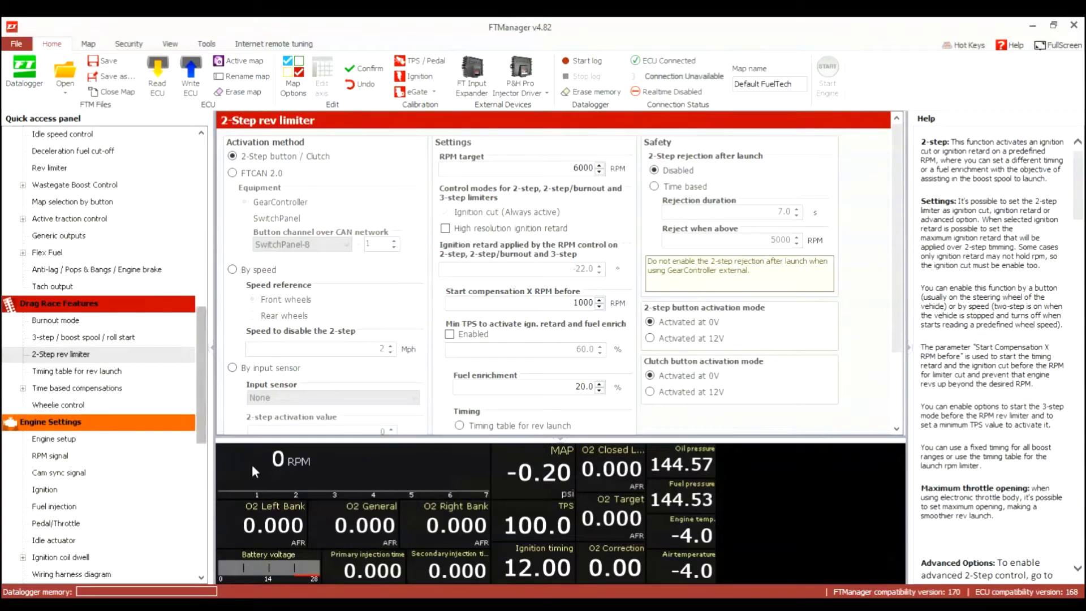
{"action": "scroll", "coordinate": [153, 396], "scroll_direction": "down", "scroll_amount": 3}
{"action": "left_click", "coordinate": [53, 286]}
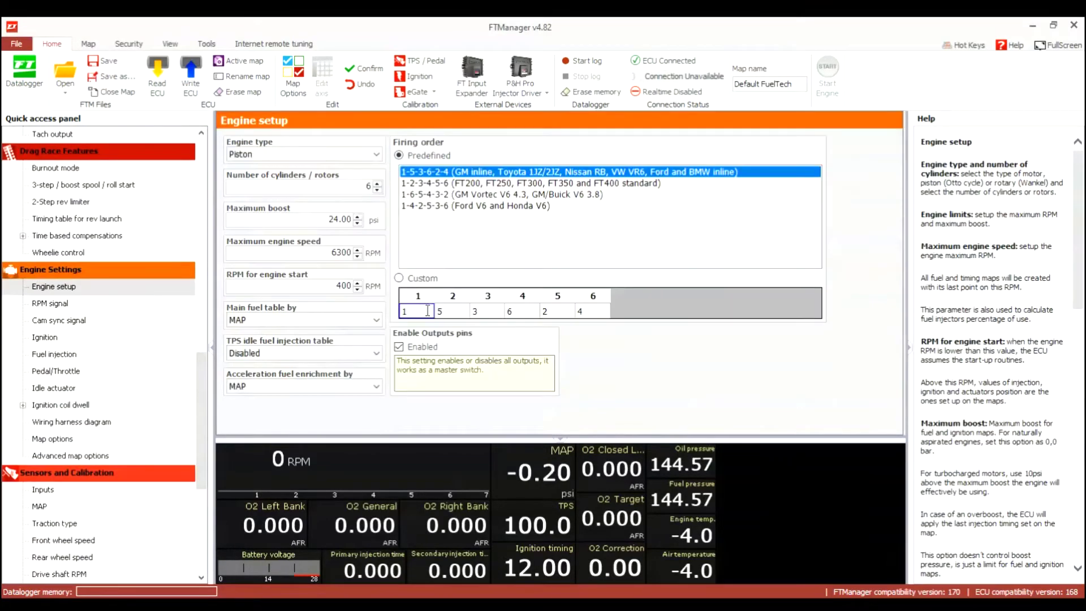
Review the ignition mode and output settings, and the fuel injection settings of the base map
{"action": "scroll", "coordinate": [258, 526], "scroll_direction": "down", "scroll_amount": 2}
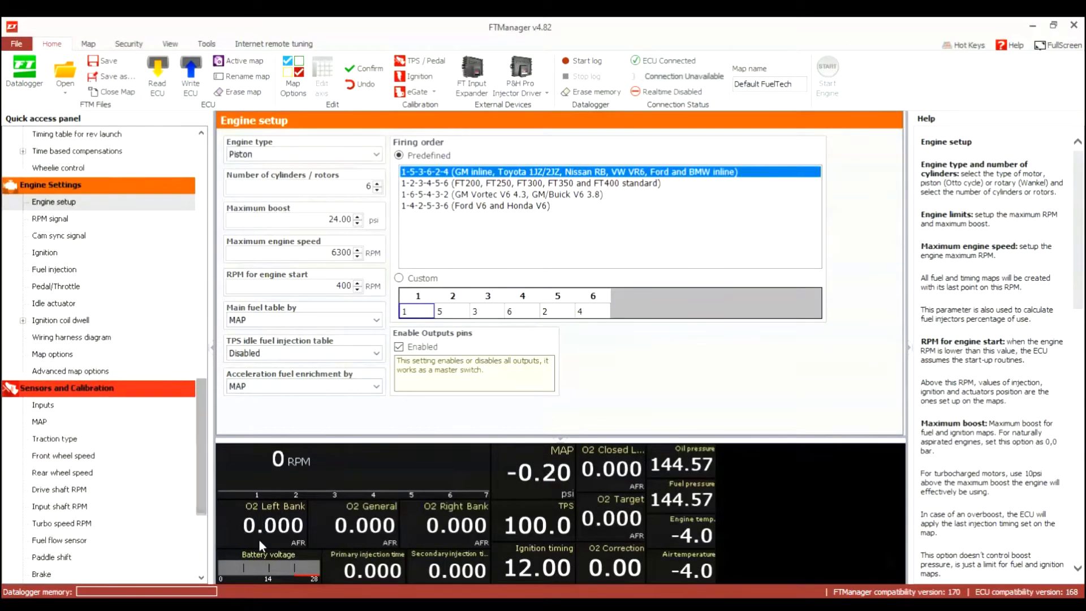
{"action": "key", "text": "Down"}
{"action": "key", "text": "Down"}
{"action": "key", "text": "Down"}
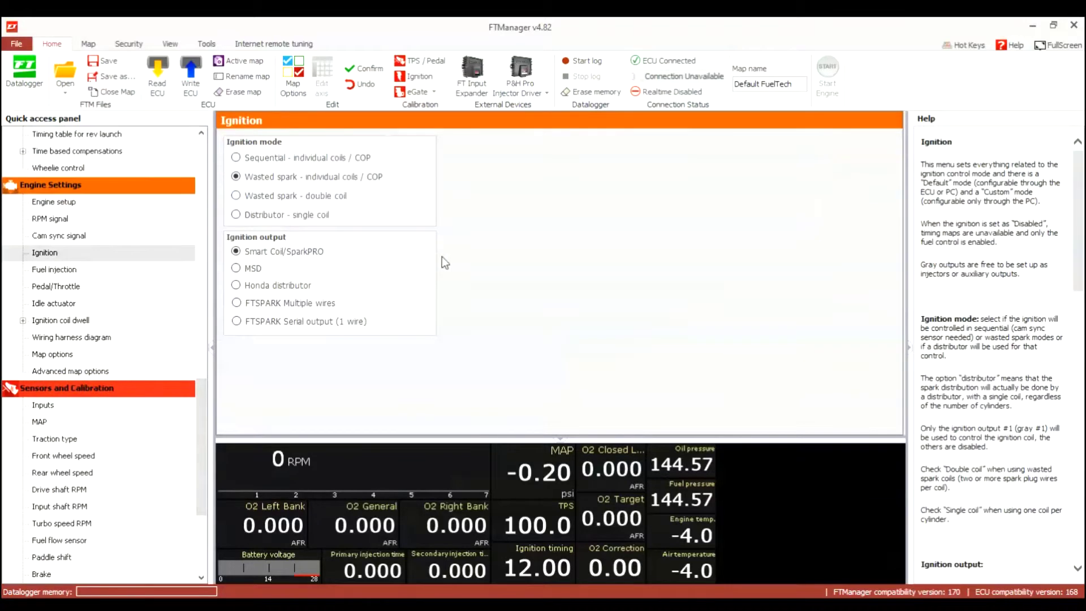
{"action": "key", "text": "Down"}
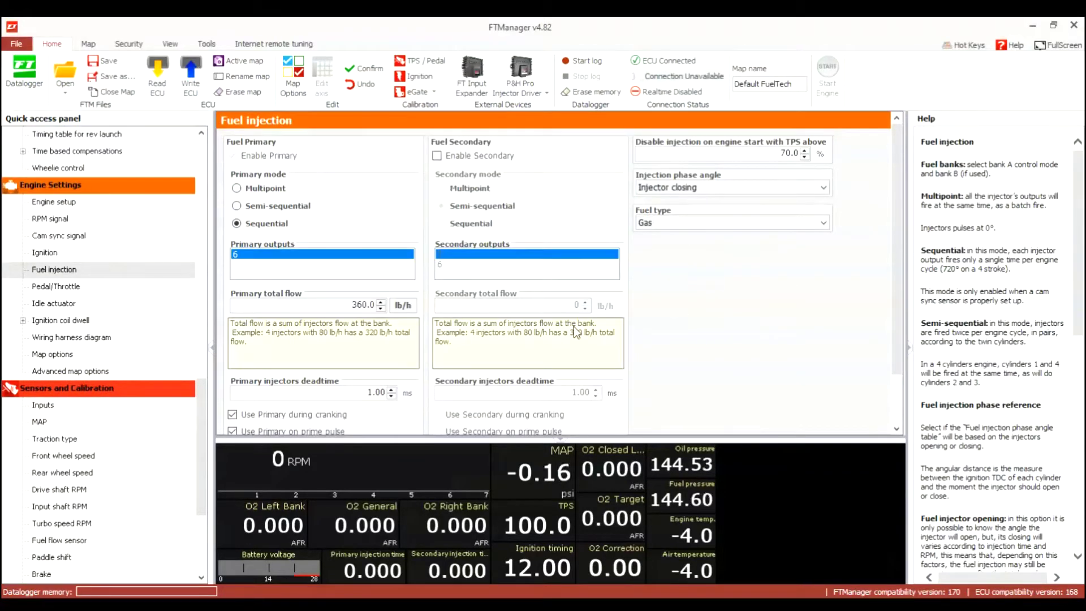
View the wiring harness diagram and the map options listing the features enabled for the active map
{"action": "key", "text": "Down"}
{"action": "key", "text": "Down"}
{"action": "key", "text": "Down"}
{"action": "key", "text": "Down"}
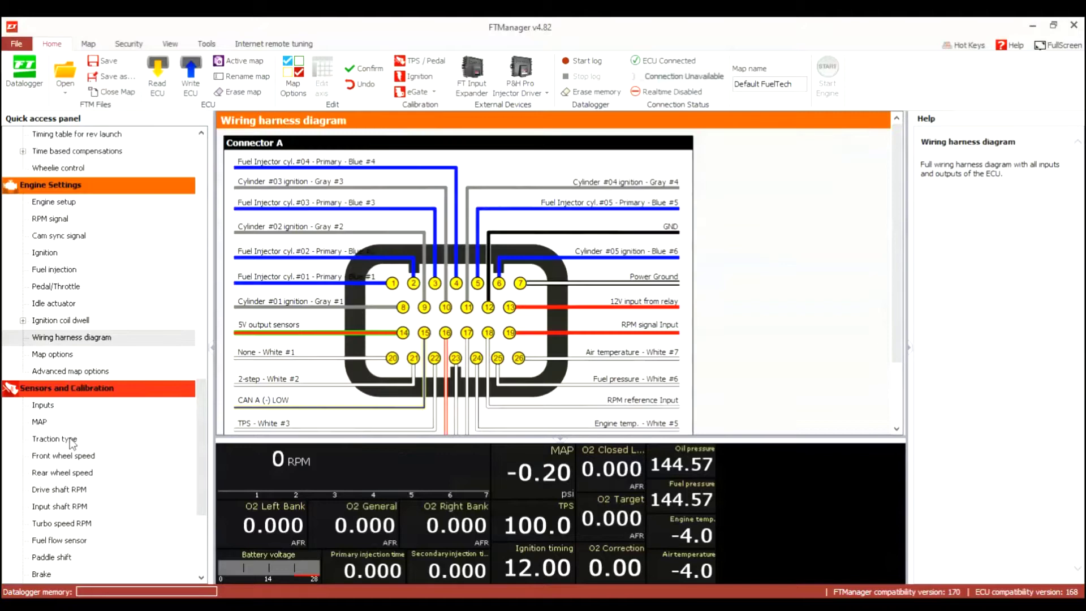
{"action": "key", "text": "Down"}
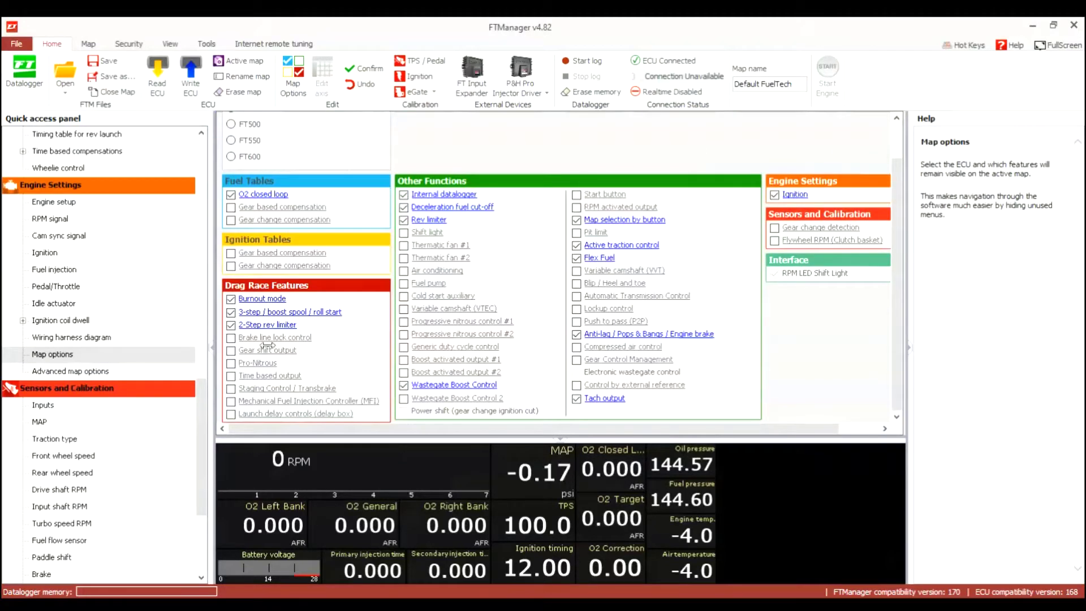
Set the fuel maps to Table, accepting the conversion from basic to advanced, and view the primary MAP x RPM fuel table
{"action": "key", "text": "Down"}
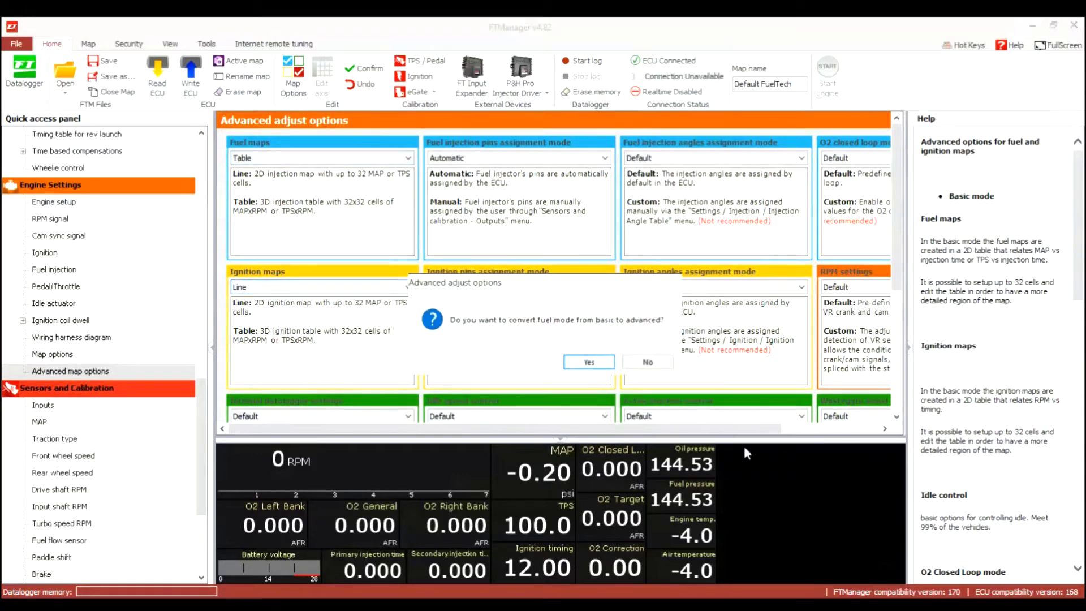
{"action": "left_click", "coordinate": [588, 362]}
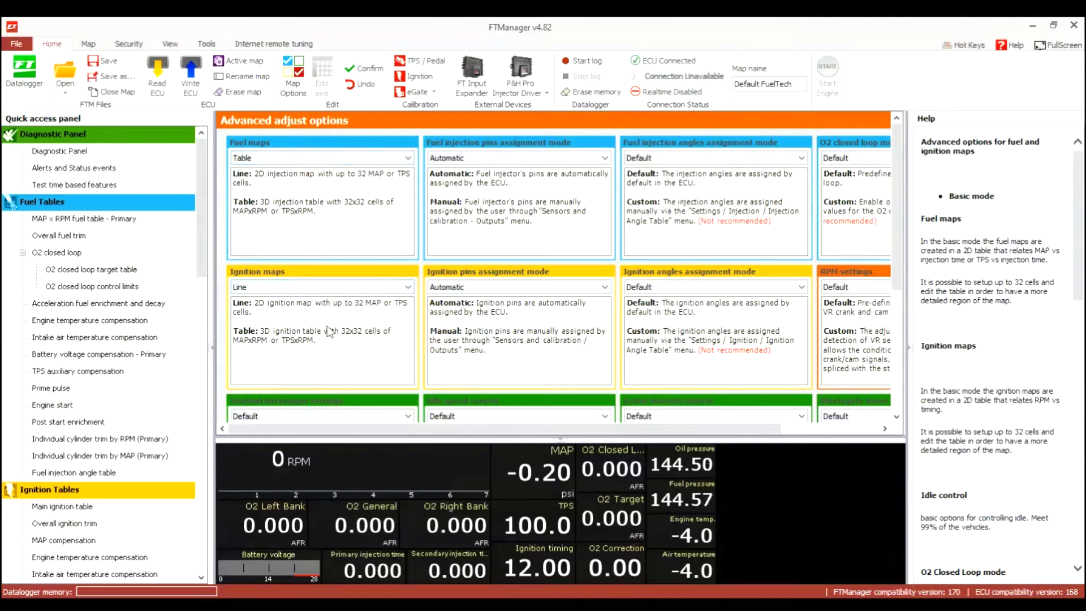
{"action": "left_click", "coordinate": [105, 219]}
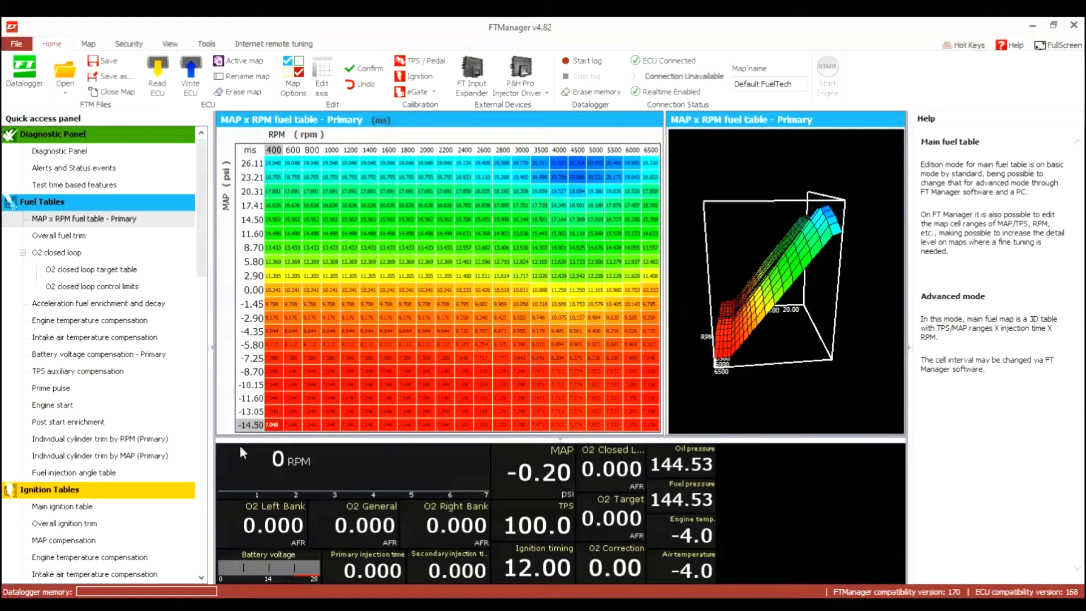
Check the main ignition table, and convert the ignition maps to Table so they use the MAP x RPM ignition table
{"action": "left_click", "coordinate": [62, 506]}
{"action": "scroll", "coordinate": [102, 340], "scroll_direction": "down", "scroll_amount": 10}
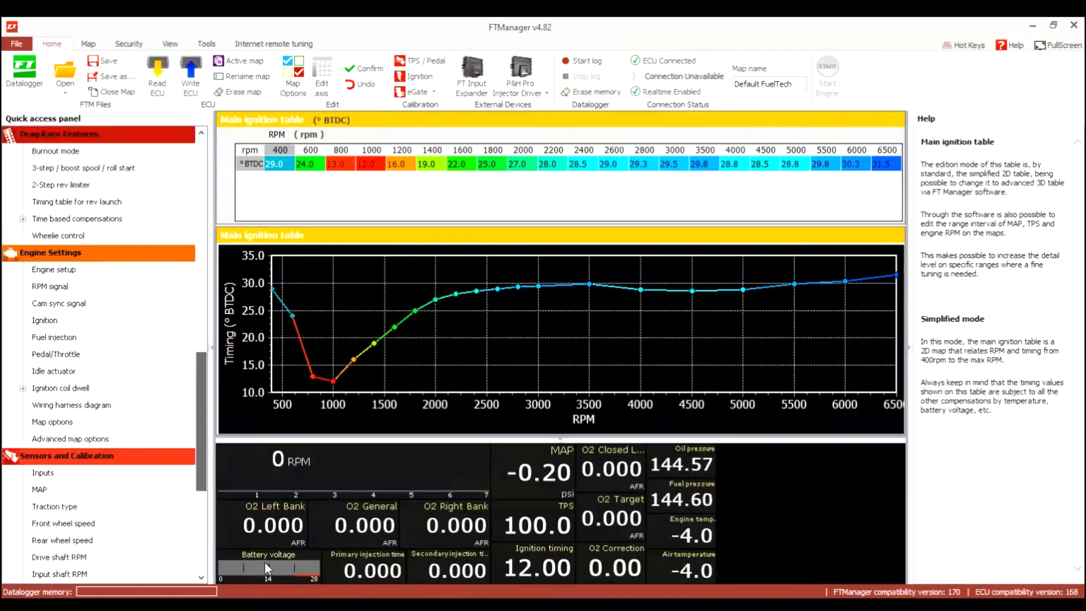
{"action": "left_click", "coordinate": [70, 388]}
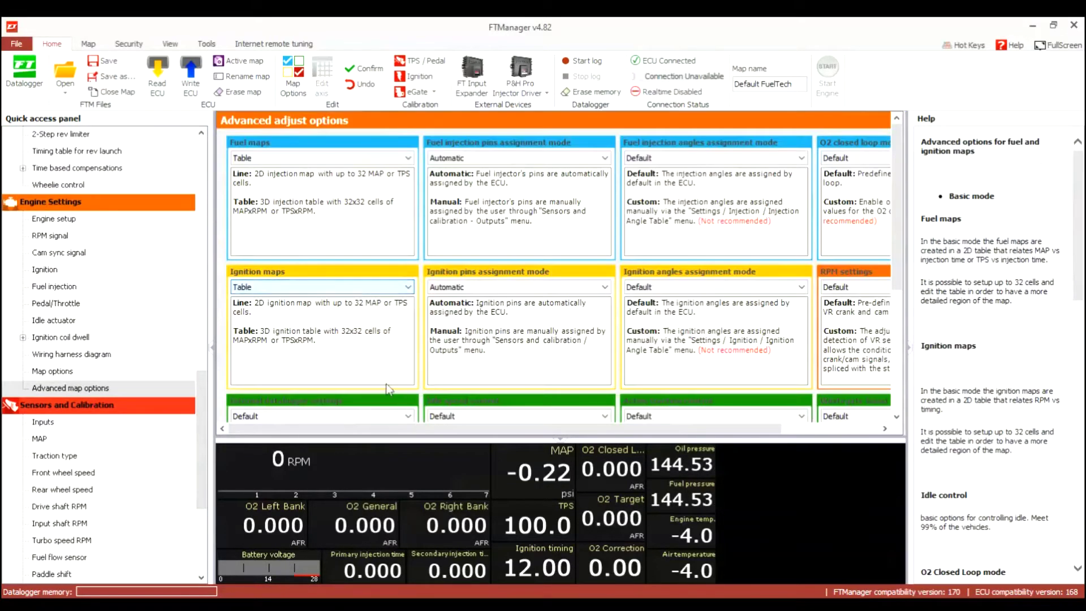
{"action": "key", "text": "Return"}
{"action": "scroll", "coordinate": [155, 369], "scroll_direction": "up", "scroll_amount": 10}
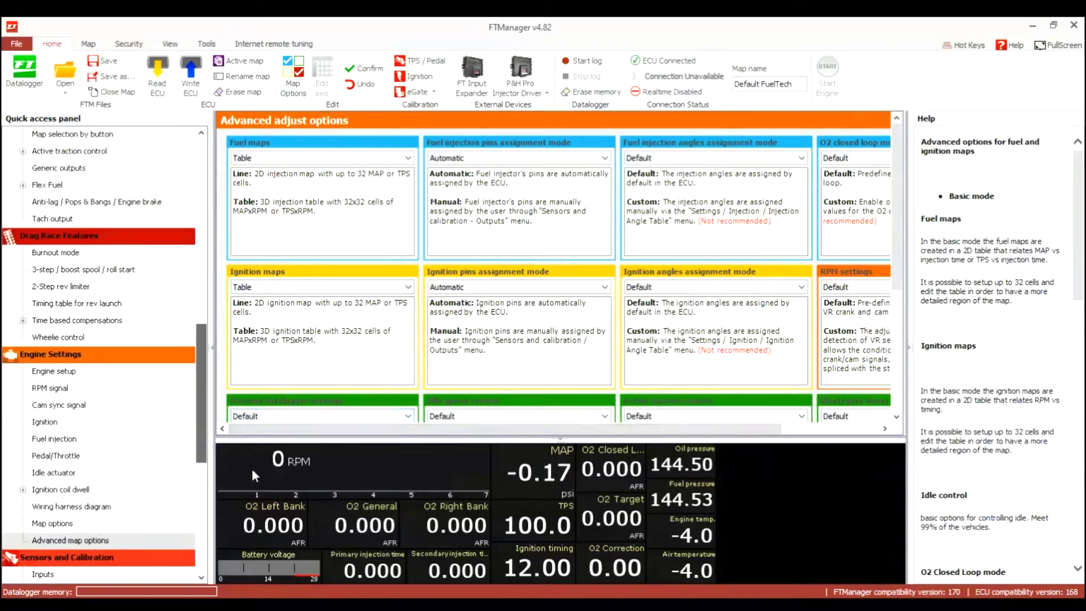
{"action": "left_click", "coordinate": [73, 286]}
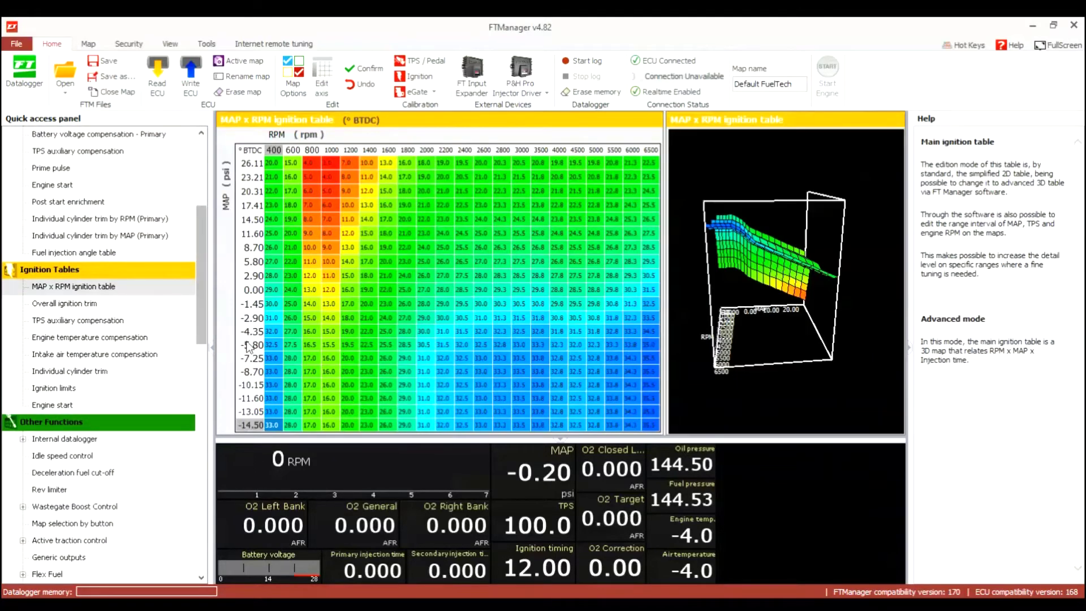
Examine the remaining advanced map options, including O2 closed loop, RPM settings and wastegate boost control
{"action": "scroll", "coordinate": [101, 339], "scroll_direction": "down", "scroll_amount": 10}
{"action": "left_click", "coordinate": [115, 456]}
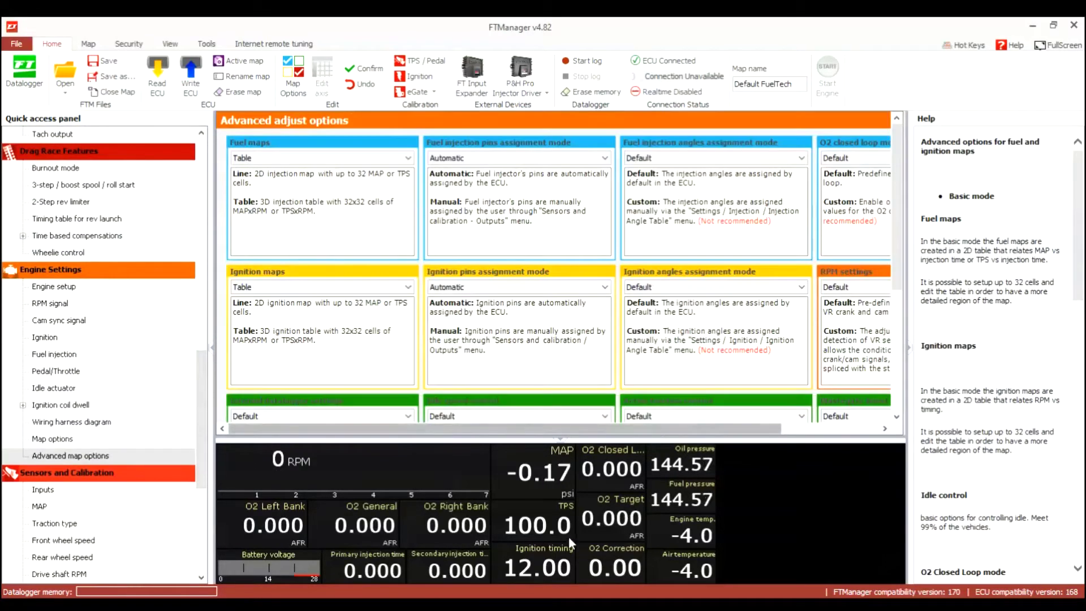
{"action": "left_click_drag", "start_coordinate": [455, 428], "coordinate": [552, 428]}
{"action": "left_click_drag", "start_coordinate": [897, 207], "coordinate": [896, 251]}
{"action": "scroll", "coordinate": [559, 266], "scroll_direction": "down", "scroll_amount": 2}
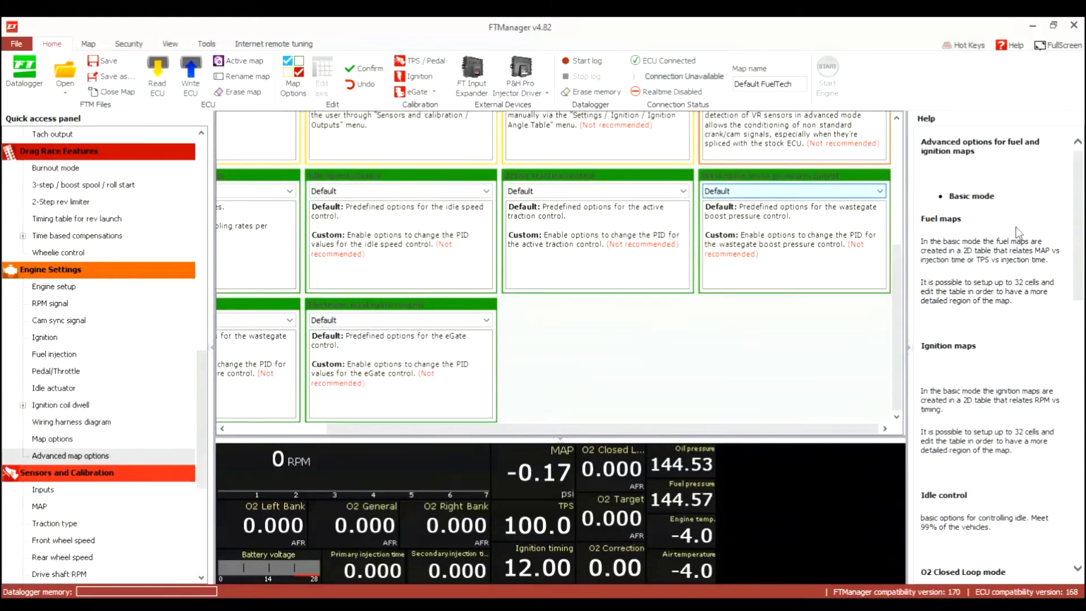
{"action": "scroll", "coordinate": [559, 266], "scroll_direction": "up", "scroll_amount": 3}
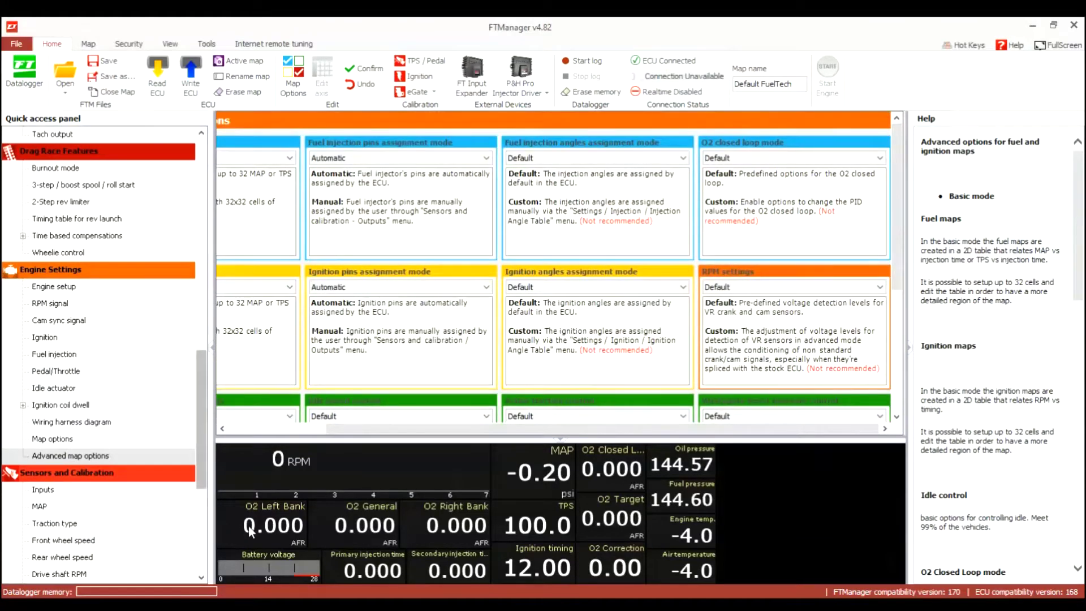
Set the ECU speed unit to Mph and the O2 sensor unit to Air Fuel Ratio (AFR), and confirm the changes
{"action": "scroll", "coordinate": [170, 424], "scroll_direction": "down", "scroll_amount": 3}
{"action": "left_click_drag", "start_coordinate": [253, 567], "coordinate": [230, 237]}
{"action": "left_click", "coordinate": [88, 43]}
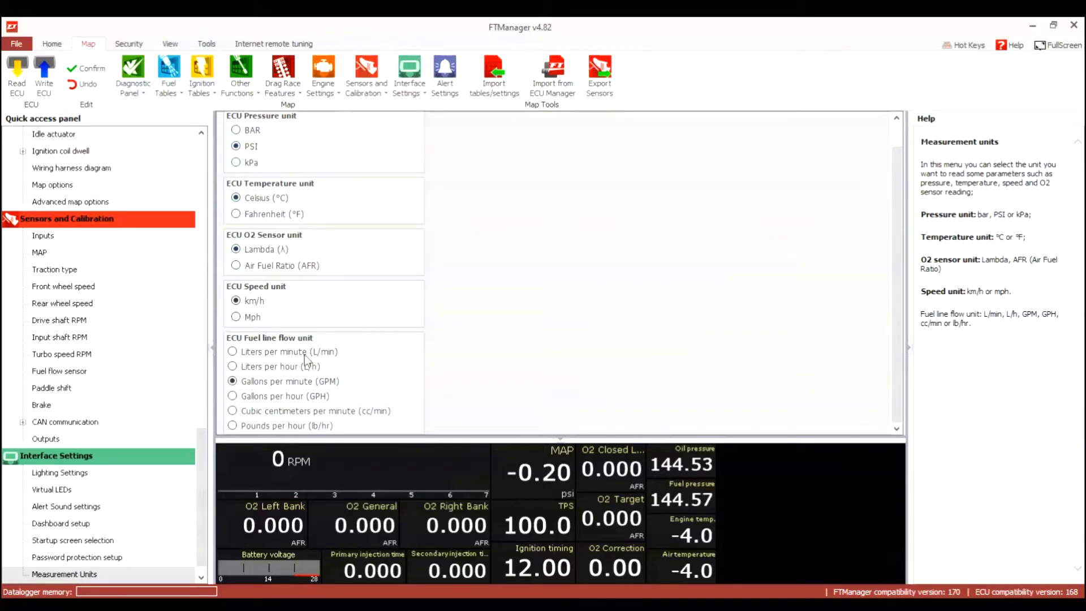
{"action": "left_click", "coordinate": [252, 317]}
{"action": "left_click", "coordinate": [277, 265]}
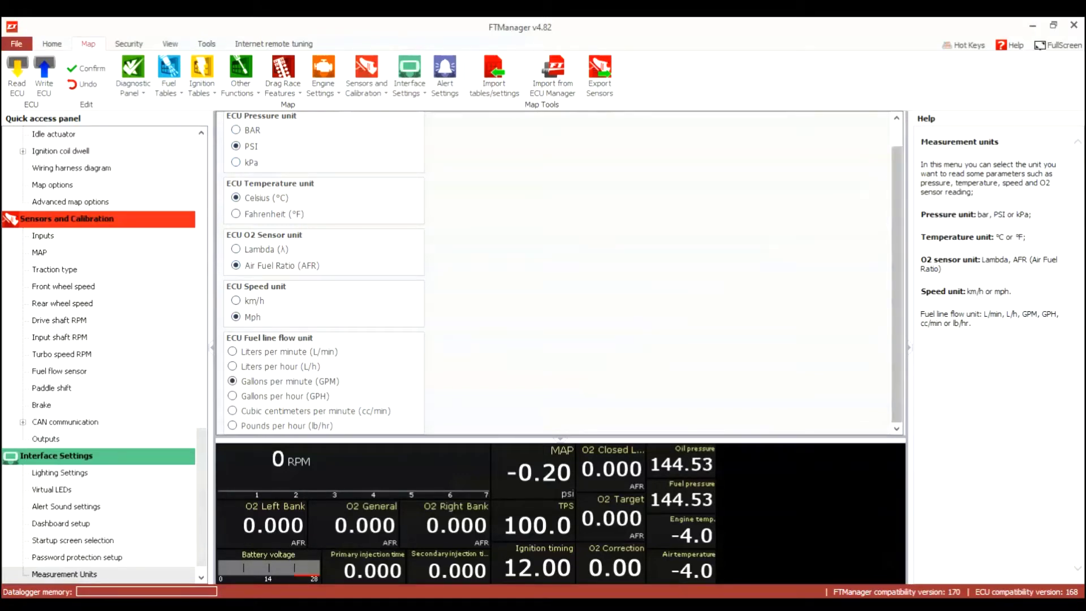
{"action": "scroll", "coordinate": [558, 273], "scroll_direction": "up", "scroll_amount": 1}
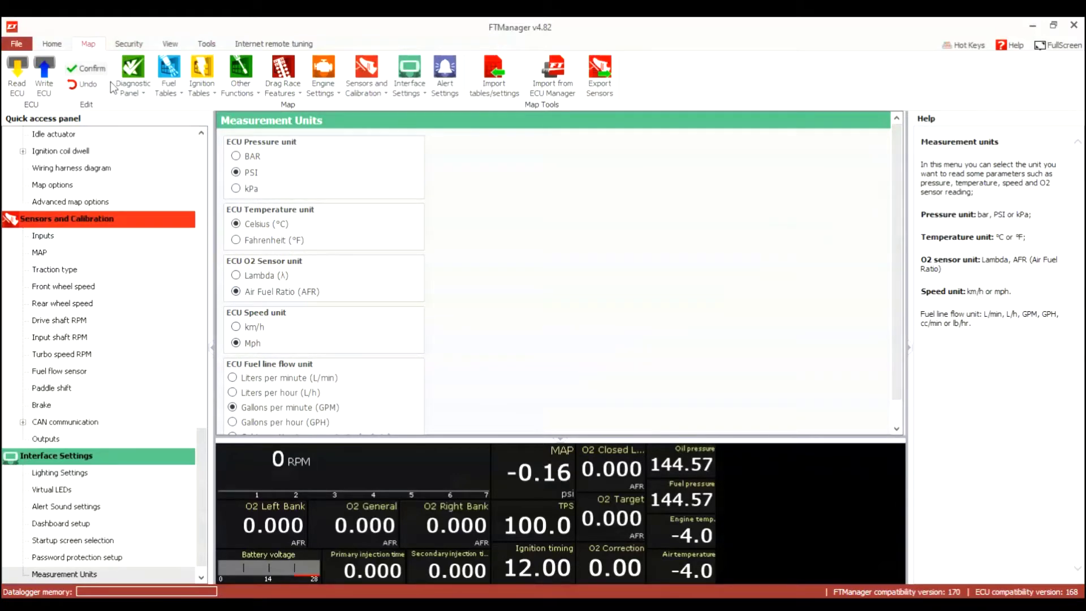
{"action": "left_click", "coordinate": [63, 52]}
{"action": "left_click_drag", "start_coordinate": [201, 498], "coordinate": [201, 362]}
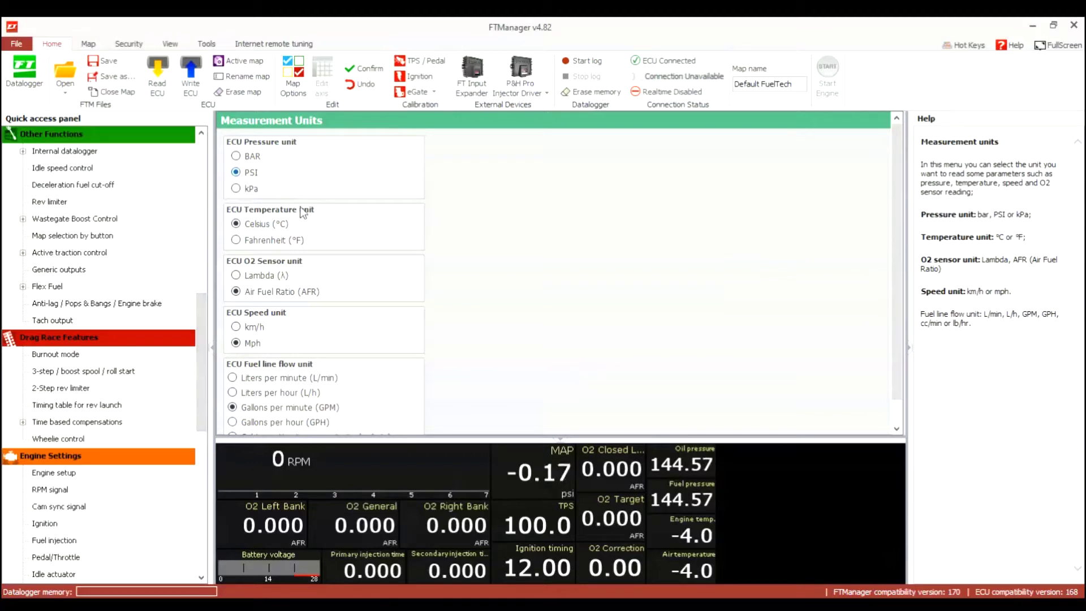
{"action": "left_click", "coordinate": [364, 68]}
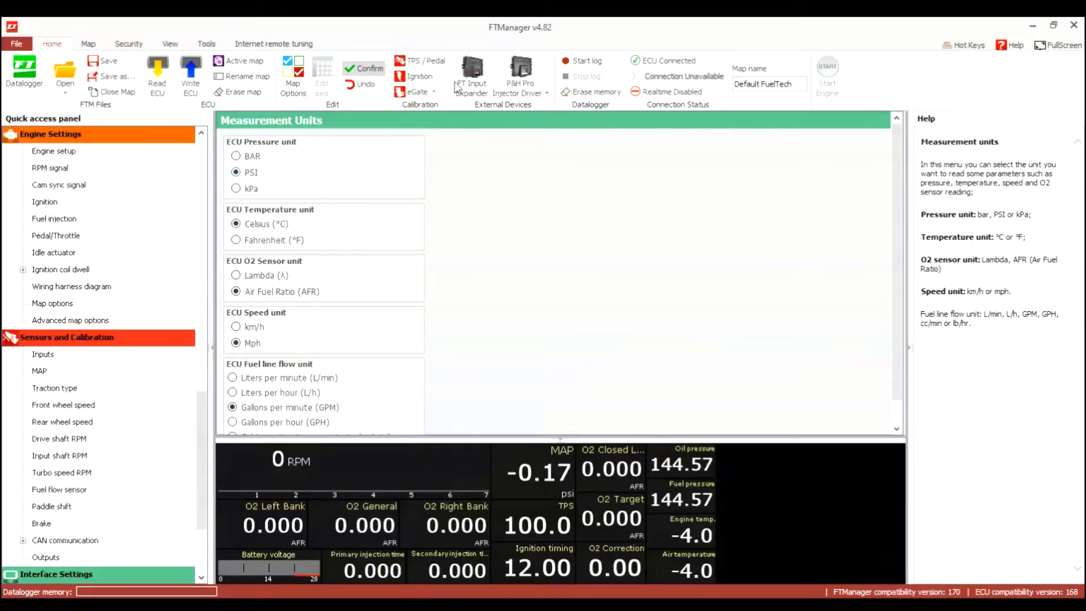
Review the engine settings pages, from the RPM signal through the wiring harness diagram to the advanced map options
{"action": "left_click", "coordinate": [75, 173]}
{"action": "left_click", "coordinate": [75, 235]}
{"action": "left_click", "coordinate": [75, 252]}
{"action": "left_click", "coordinate": [75, 286]}
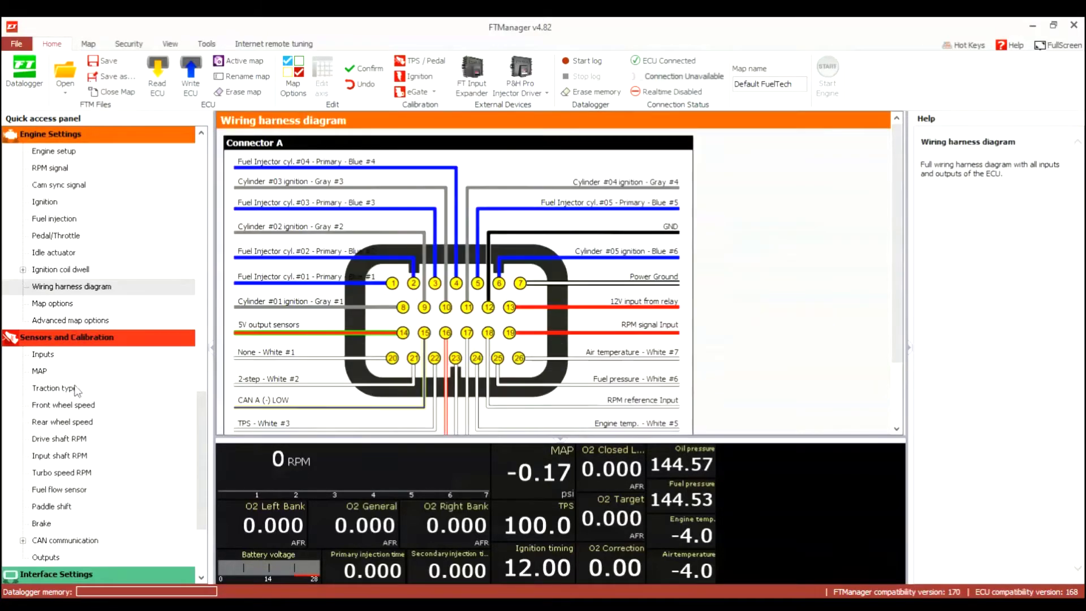
{"action": "key", "text": "Down"}
{"action": "key", "text": "Down"}
Review the inputs, MAP, traction type, and front and rear wheel speed pages of the sensor settings
{"action": "left_click_drag", "start_coordinate": [201, 512], "coordinate": [201, 557]}
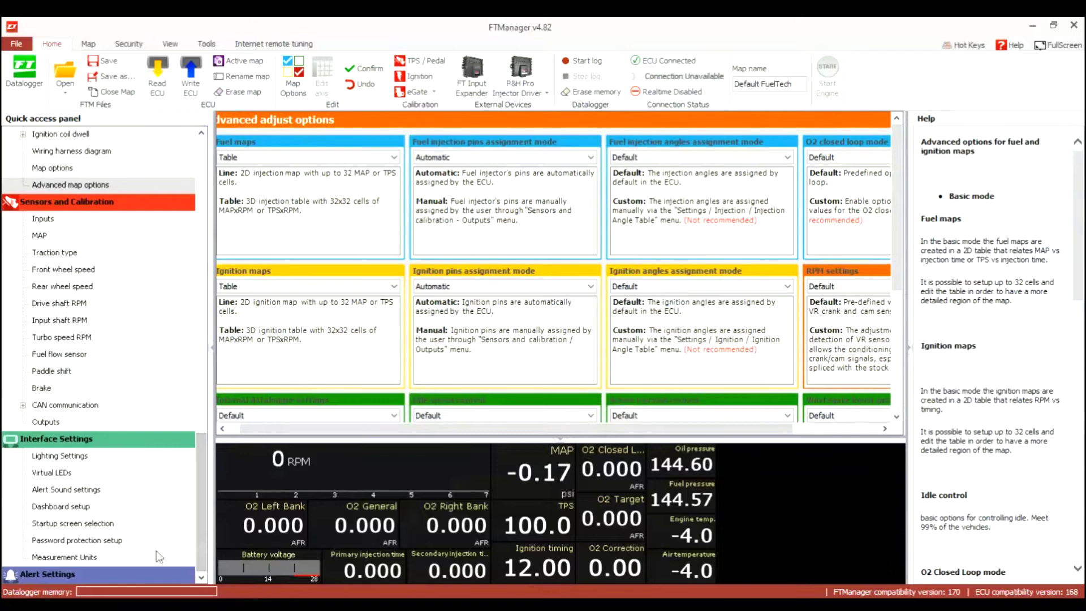
{"action": "key", "text": "Down"}
{"action": "key", "text": "Down"}
{"action": "key", "text": "Down"}
{"action": "key", "text": "Down"}
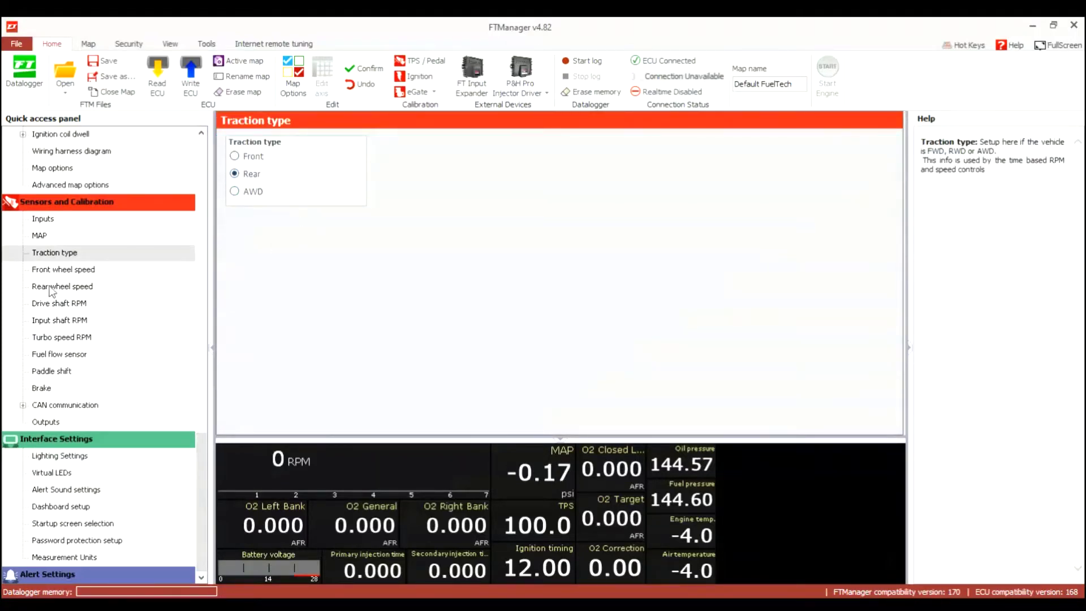
{"action": "key", "text": "Down"}
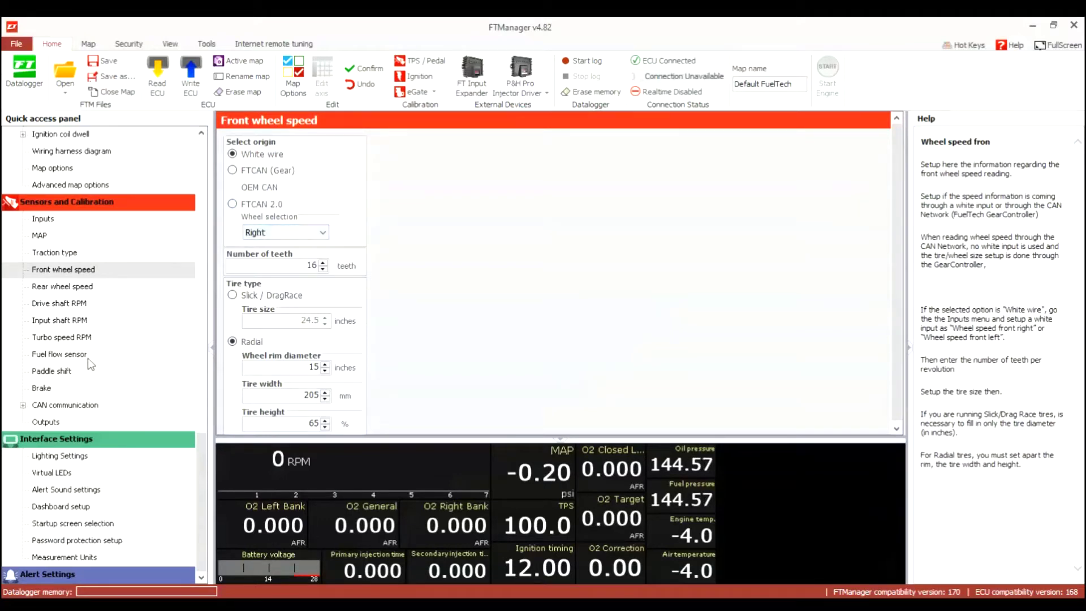
{"action": "left_click", "coordinate": [79, 287]}
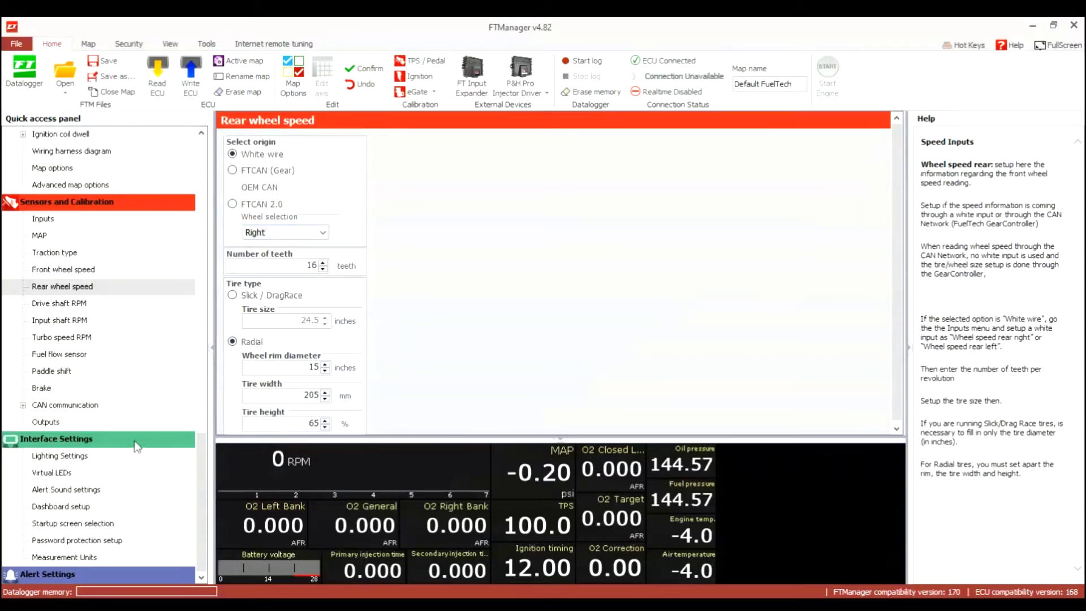
Look through the remaining sensor pages, from drive shaft, input shaft and turbo speed RPM to brake, CAN communication and outputs
{"action": "key", "text": "Down"}
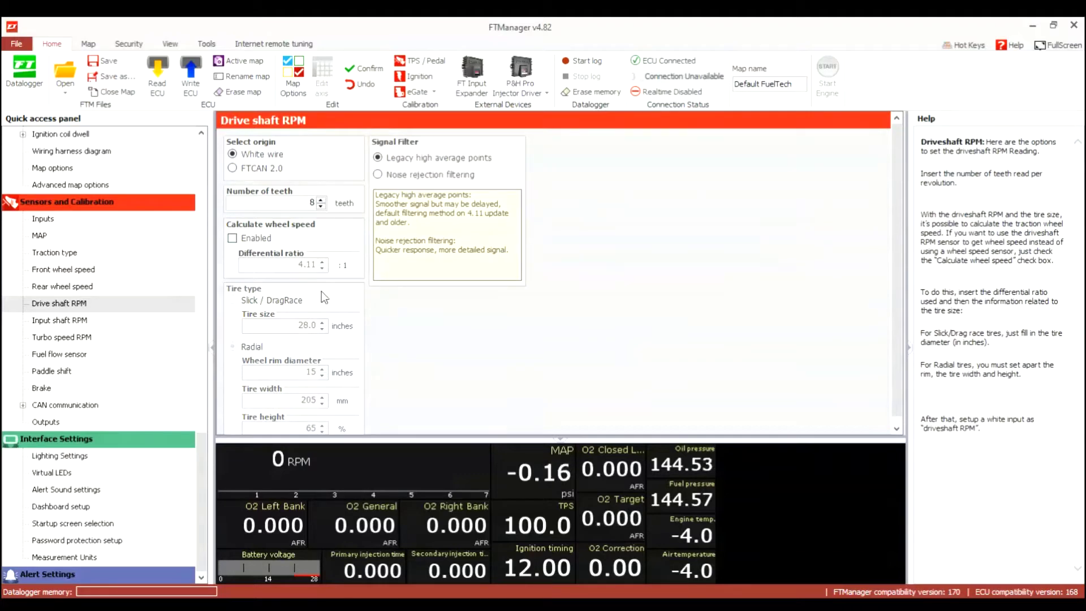
{"action": "key", "text": "Down"}
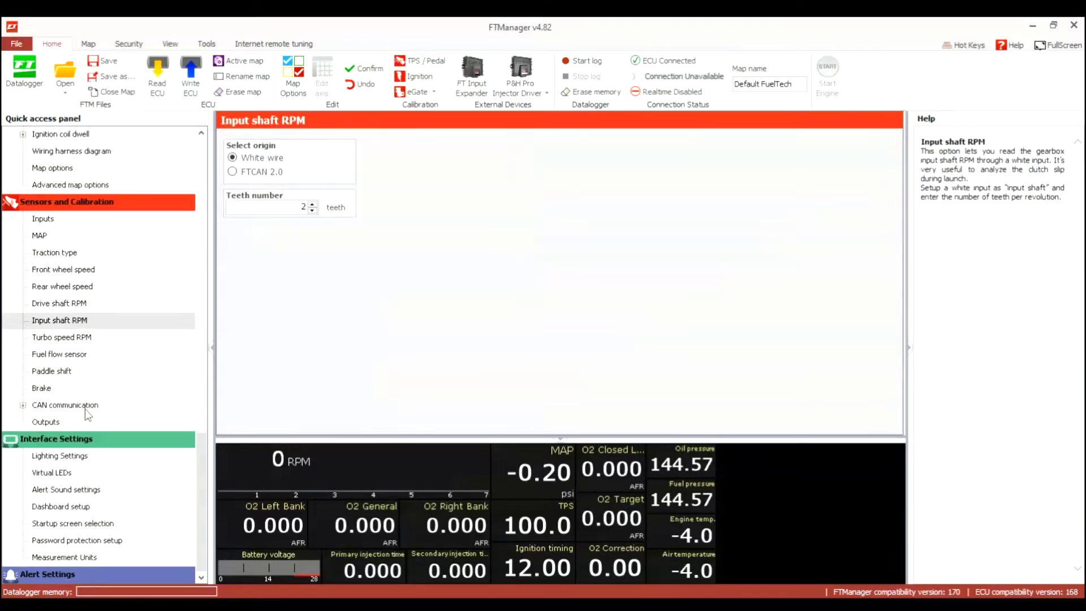
{"action": "key", "text": "Down"}
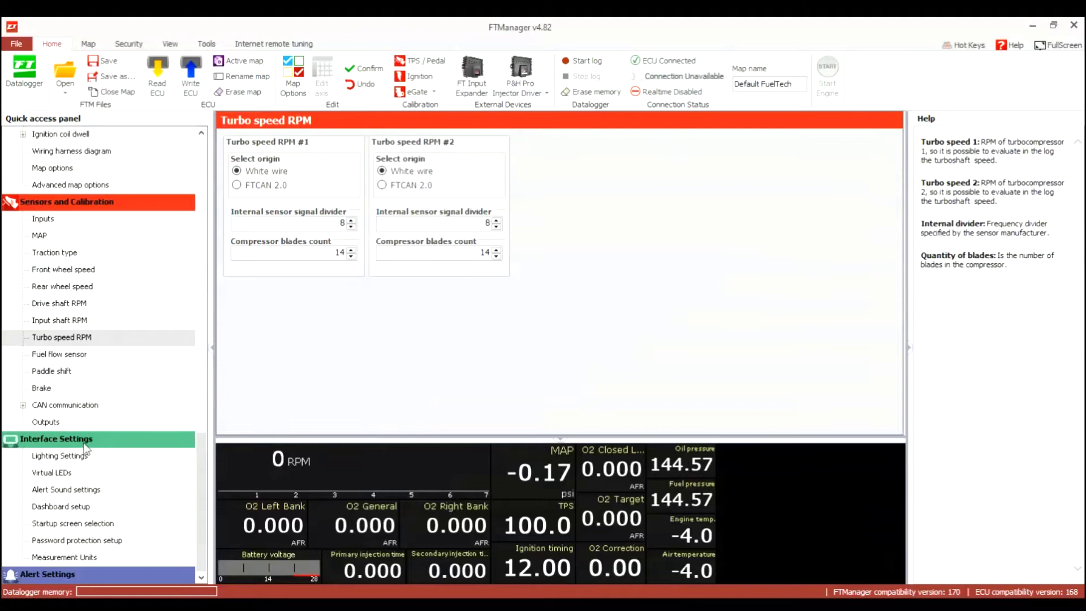
{"action": "key", "text": "Down"}
{"action": "key", "text": "Down"}
{"action": "key", "text": "Down"}
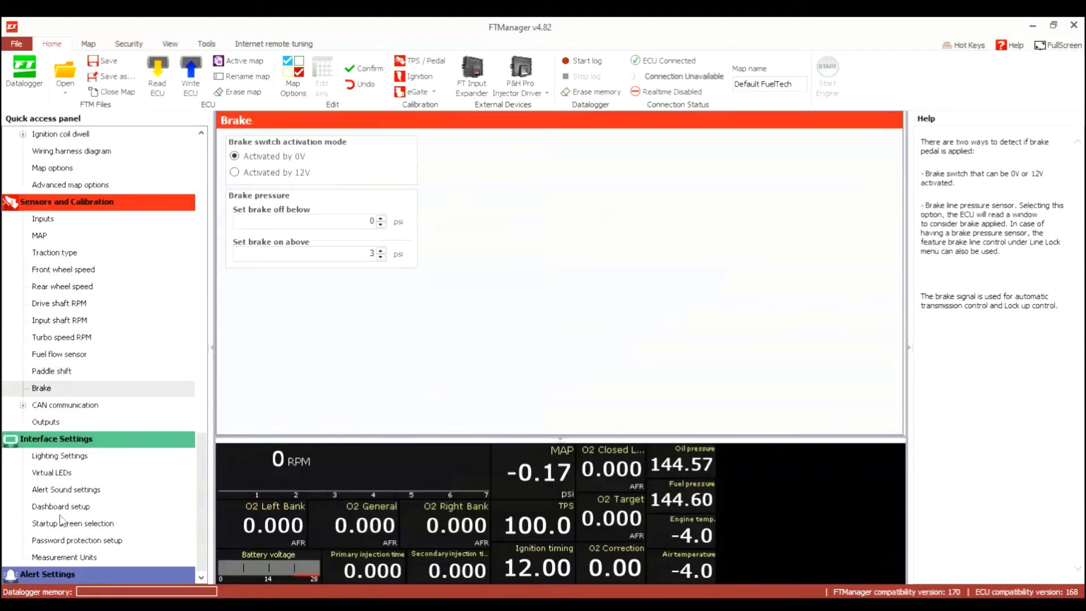
{"action": "key", "text": "Down"}
{"action": "key", "text": "Down"}
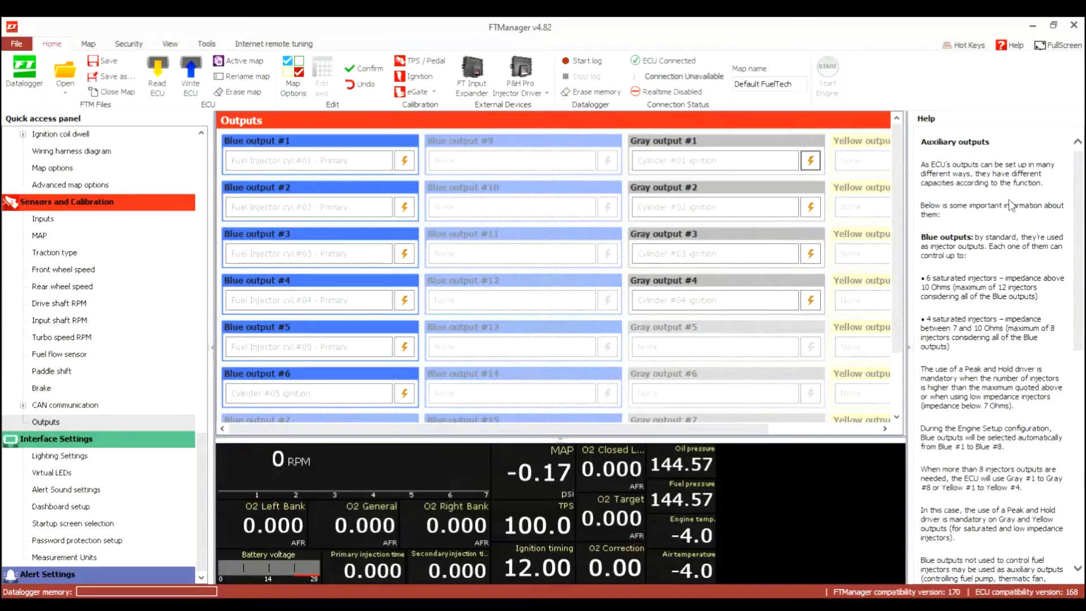
Run the output test on gray output #1 and examine the list of output assignments
{"action": "left_click", "coordinate": [810, 161]}
{"action": "key", "text": "Return"}
{"action": "mouse_move", "coordinate": [897, 231]}
{"action": "left_mouse_down"}
{"action": "mouse_move", "coordinate": [897, 292]}
{"action": "mouse_move", "coordinate": [901, 231]}
{"action": "left_mouse_up"}
{"action": "scroll", "coordinate": [253, 575], "scroll_direction": "up", "scroll_amount": 3}
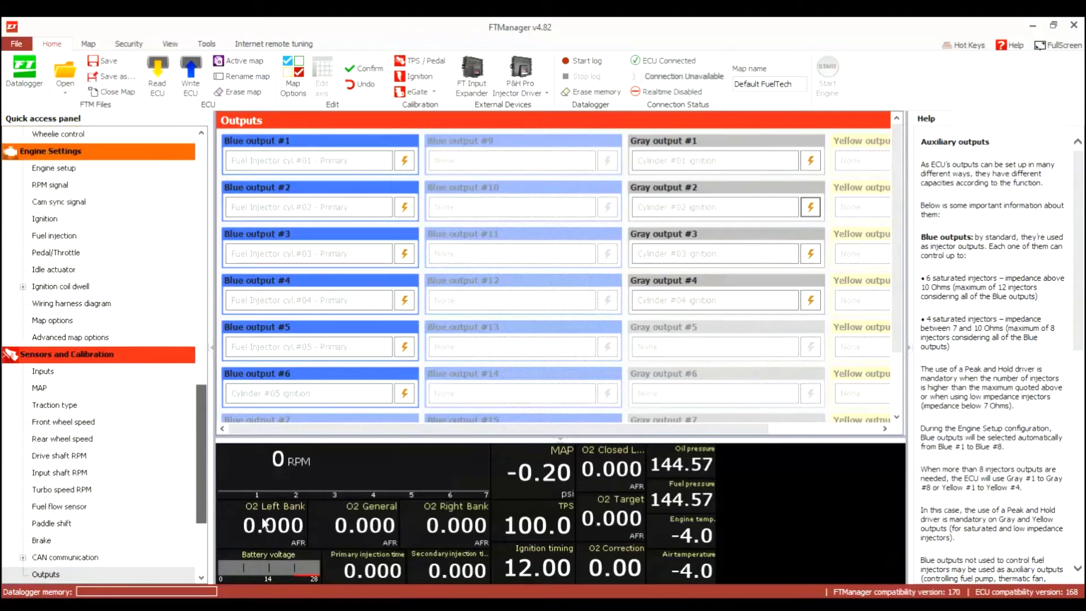
{"action": "scroll", "coordinate": [263, 520], "scroll_direction": "down", "scroll_amount": 3}
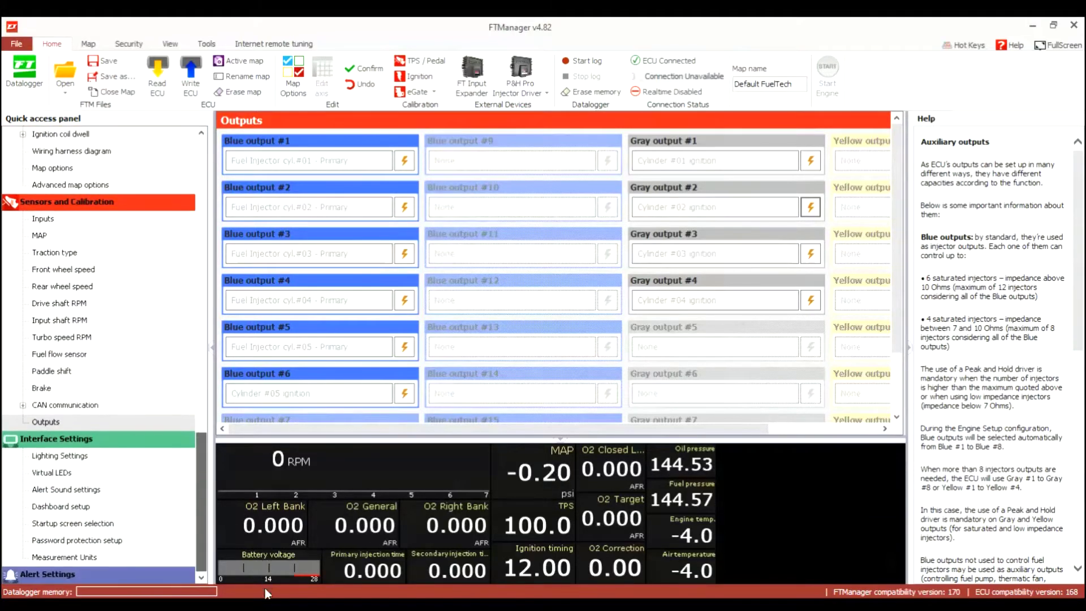
{"action": "scroll", "coordinate": [262, 473], "scroll_direction": "up", "scroll_amount": 7}
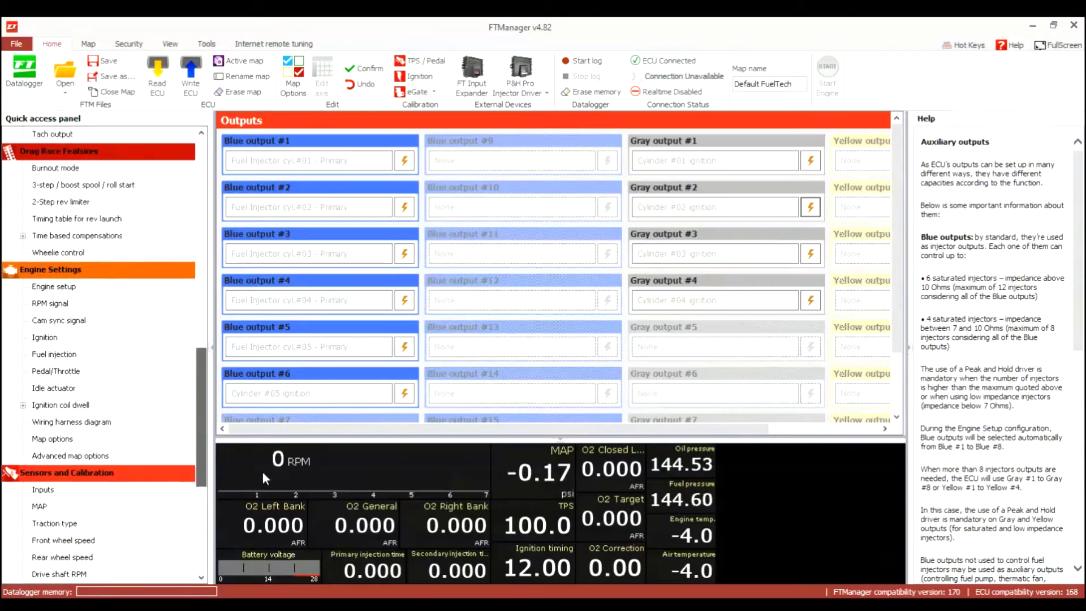
{"action": "scroll", "coordinate": [263, 437], "scroll_direction": "down", "scroll_amount": 7}
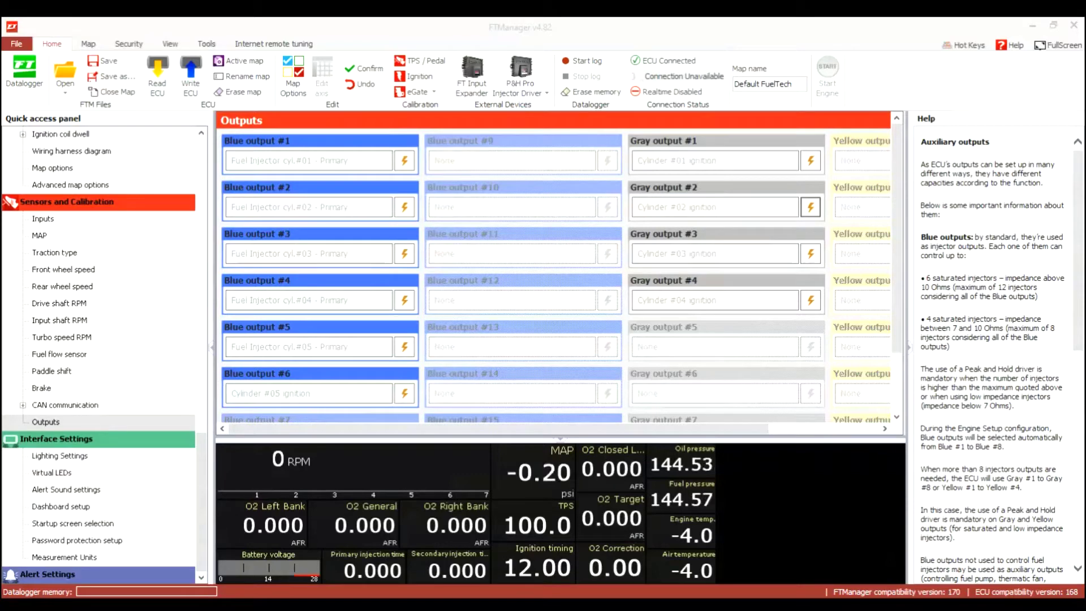
Rename the map as 06272022v1
{"action": "left_click", "coordinate": [1018, 100]}
{"action": "key", "text": "Tab"}
{"action": "type", "text": "27"}
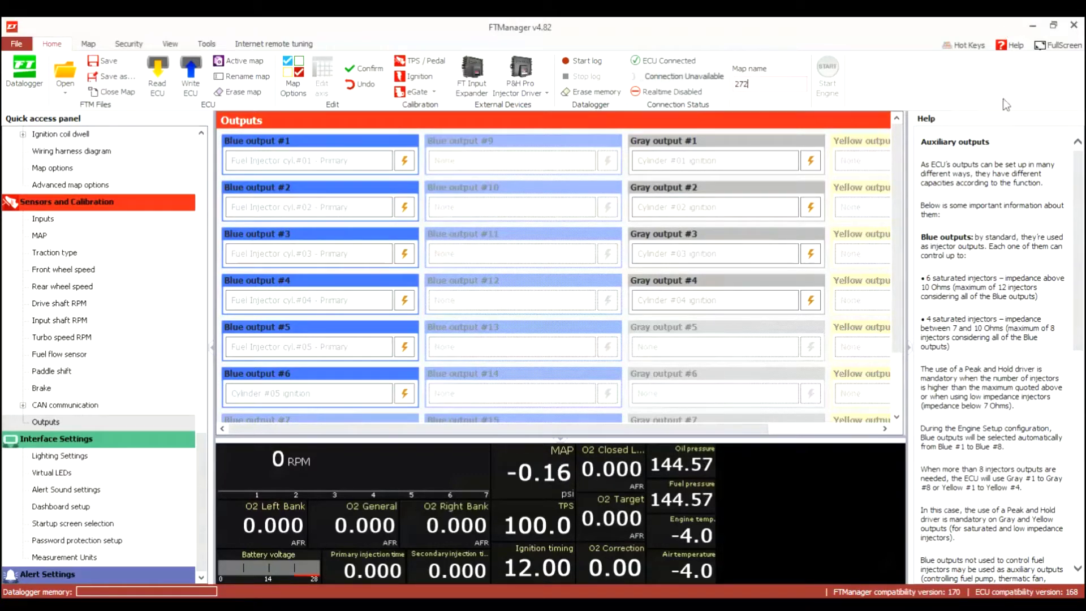
{"action": "key", "text": "BackSpace"}
{"action": "key", "text": "BackSpace"}
{"action": "type", "text": "06272022v1"}
Save the map as the FTManager file 06272022v1 in the ftmFiles folder
{"action": "left_click", "coordinate": [126, 80]}
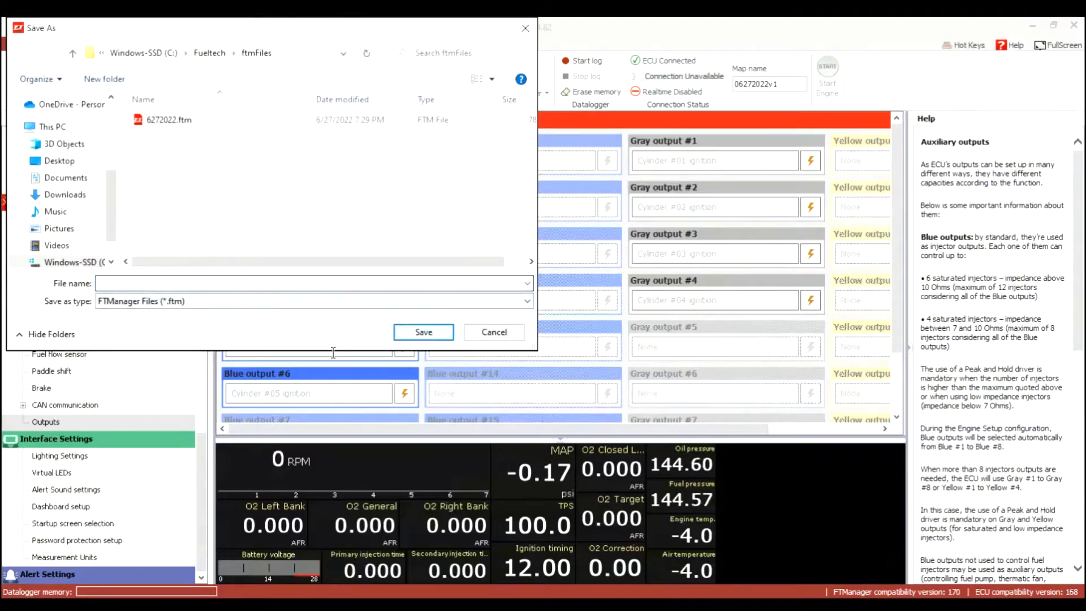
{"action": "type", "text": "0627"}
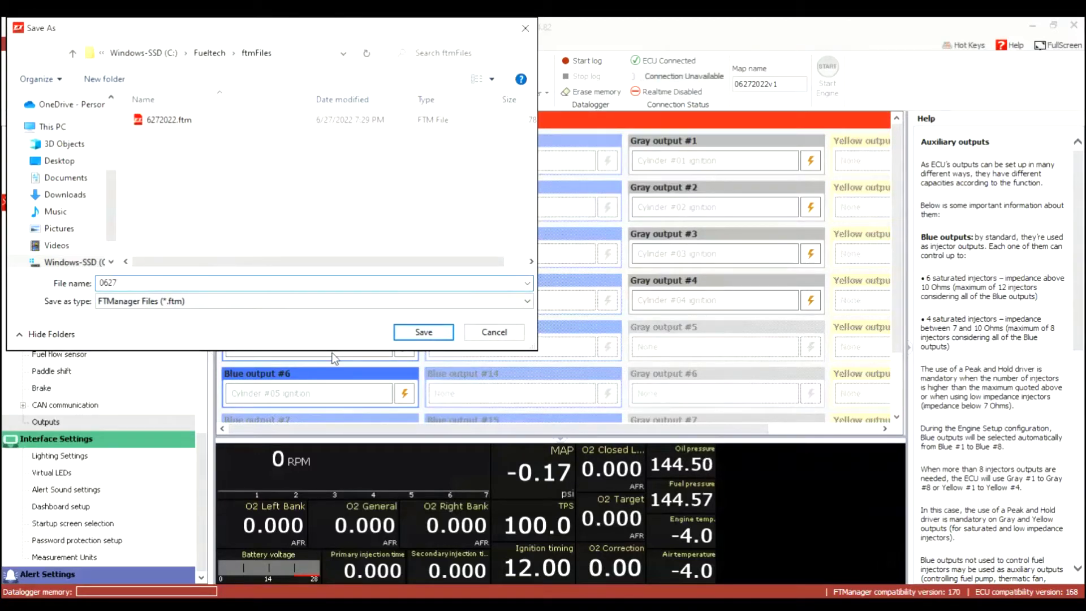
{"action": "type", "text": "2022v1"}
{"action": "key", "text": "Return"}
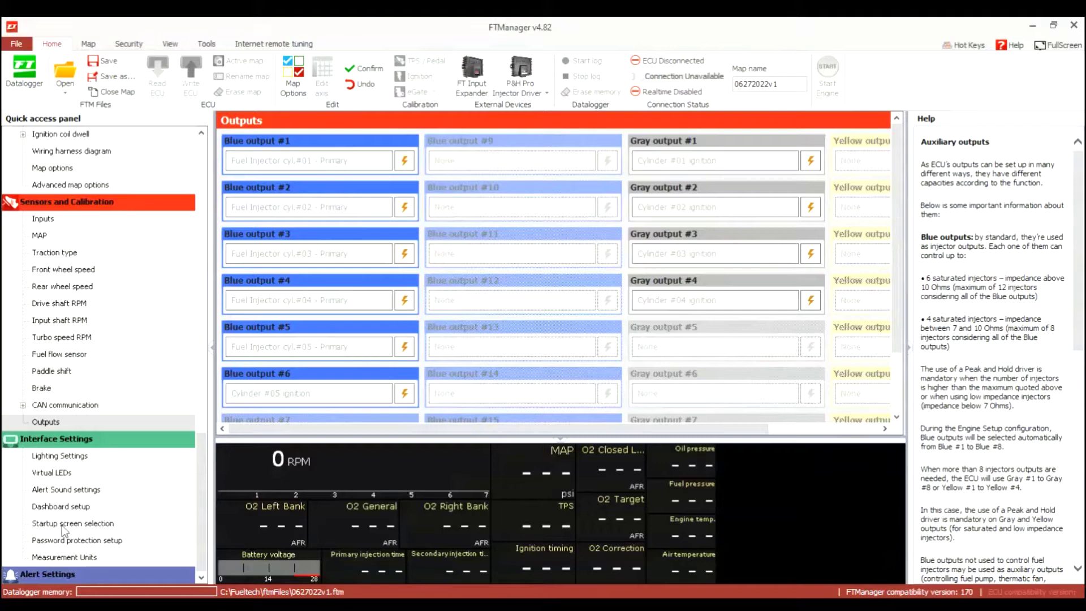
Set the fuel injection pins and ignition pins assignment modes to Manual in the advanced map options
{"action": "key", "text": "Up"}
{"action": "key", "text": "Down"}
{"action": "left_click_drag", "start_coordinate": [201, 473], "coordinate": [201, 406]}
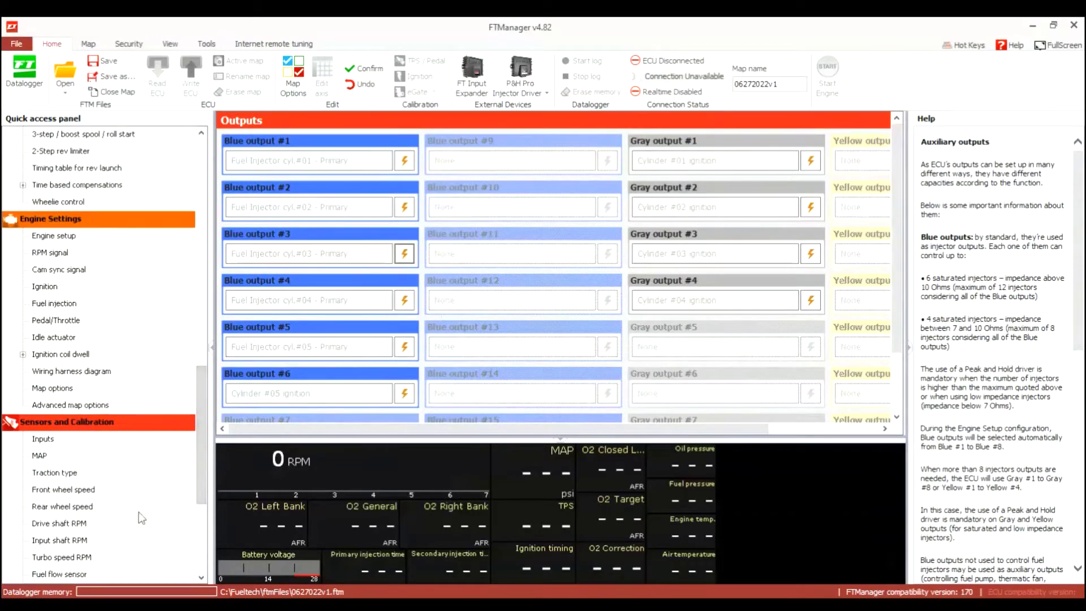
{"action": "left_click", "coordinate": [100, 404]}
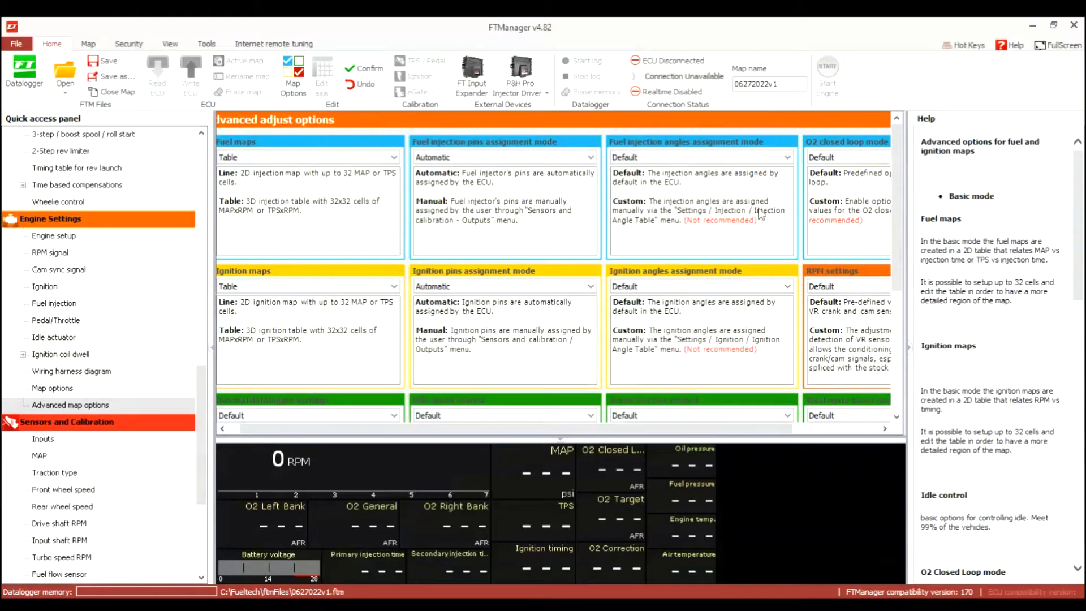
{"action": "key", "text": "Down"}
{"action": "key", "text": "Tab"}
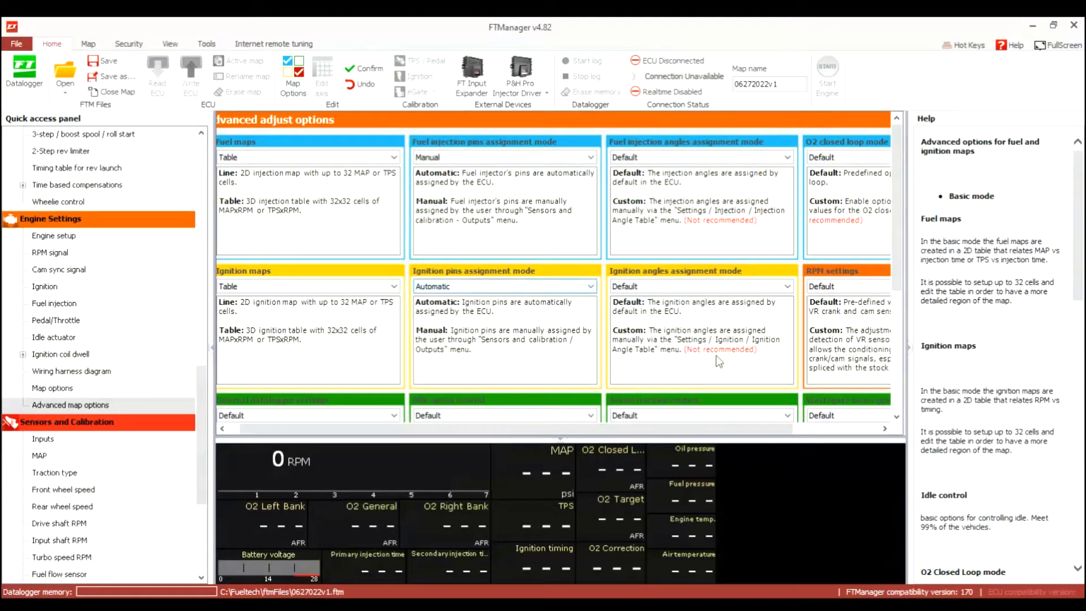
{"action": "key", "text": "Down"}
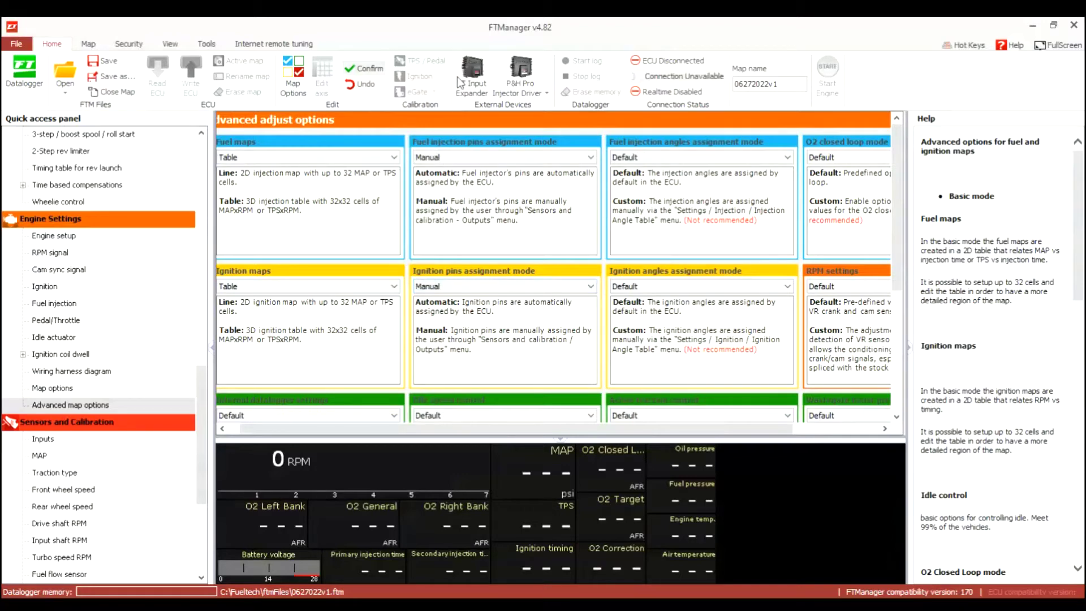
On the outputs page, assign Wastegate 3-way to blue output #6 and Fuel Injector cyl.#06 - Primary to gray output #1
{"action": "scroll", "coordinate": [113, 509], "scroll_direction": "down", "scroll_amount": 4}
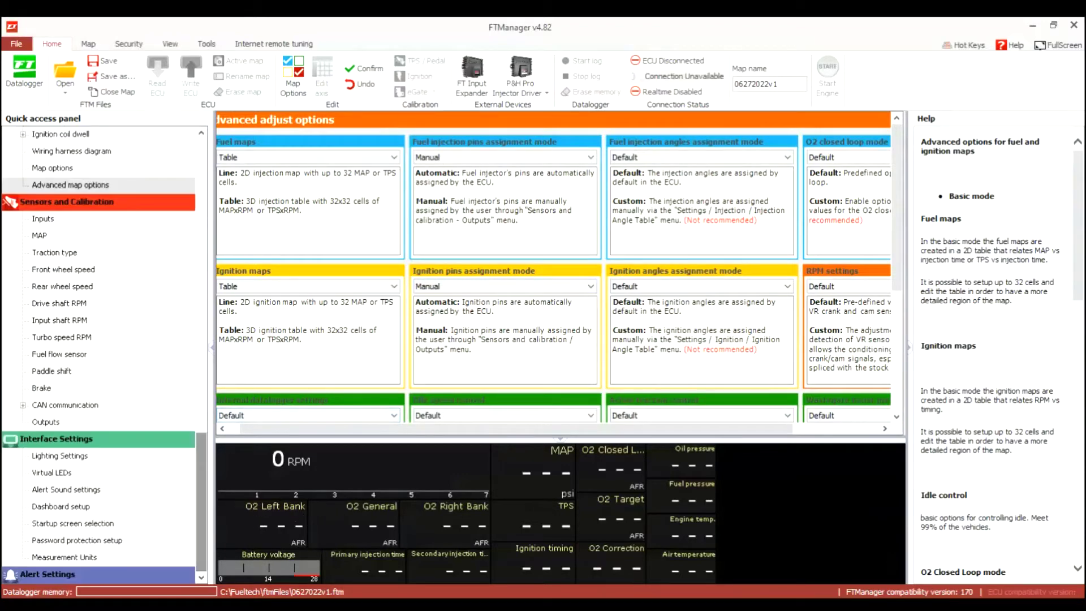
{"action": "left_click", "coordinate": [45, 421]}
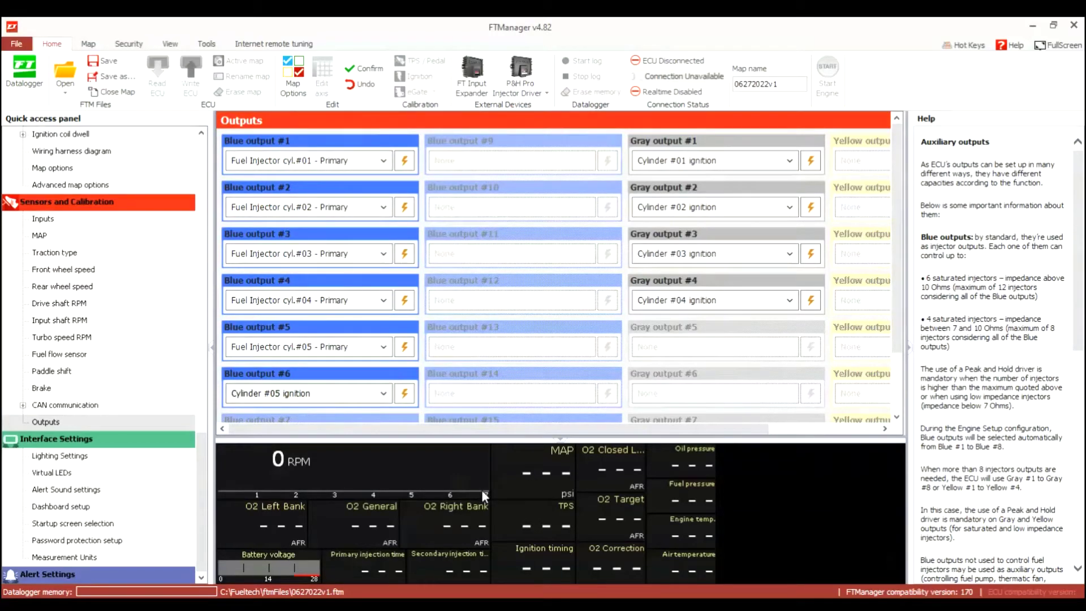
{"action": "left_click", "coordinate": [308, 393]}
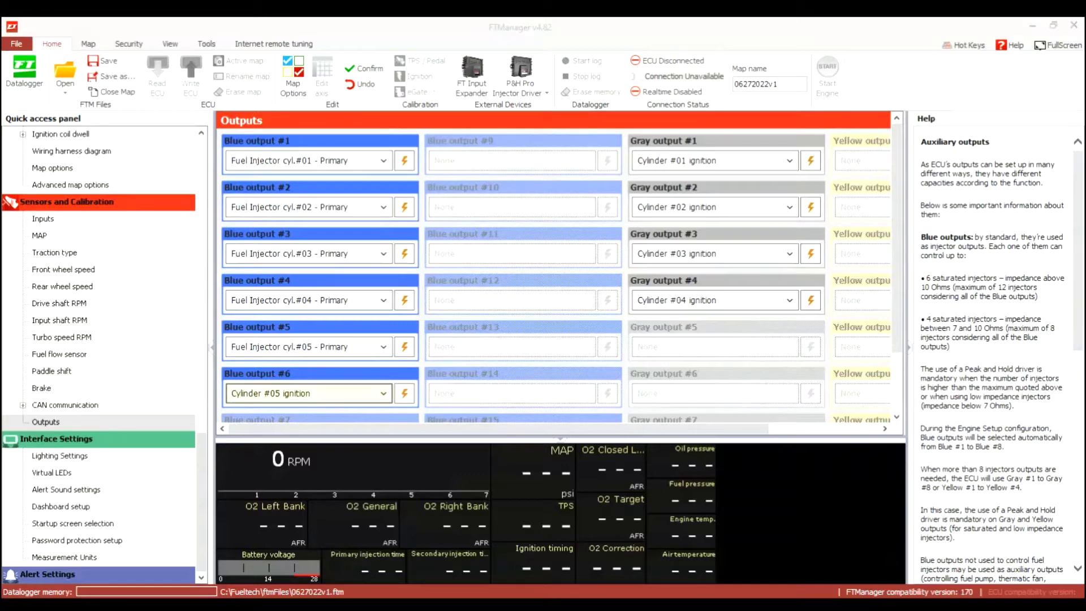
{"action": "left_click", "coordinate": [788, 570]}
{"action": "left_click", "coordinate": [713, 161]}
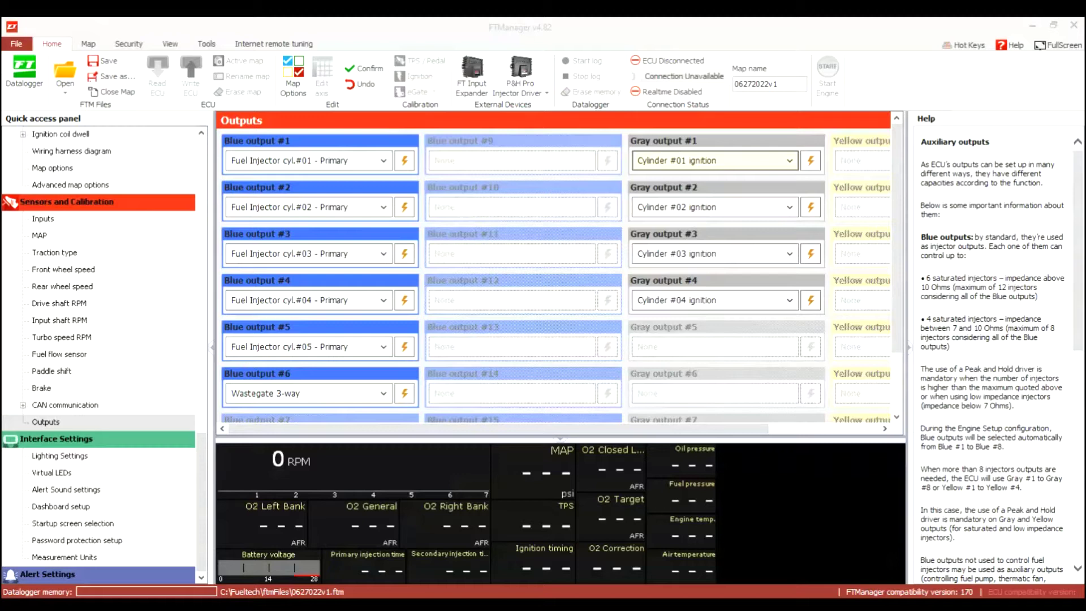
{"action": "left_click", "coordinate": [780, 565]}
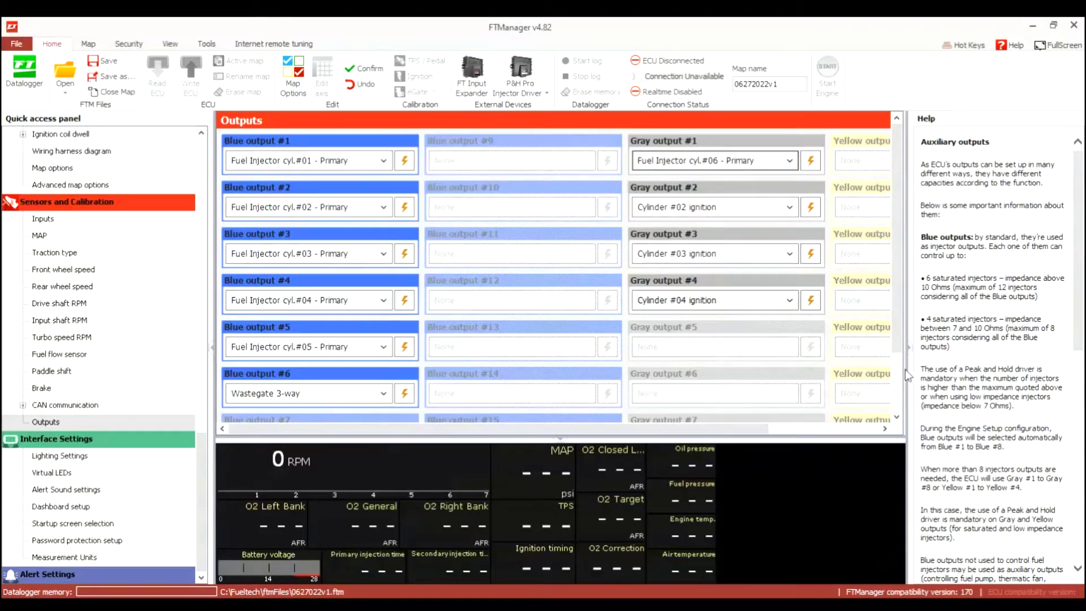
Assign Cylinder #01 ignition to gray output #2 and Cylinder #02 ignition to gray output #3
{"action": "left_click", "coordinate": [765, 208]}
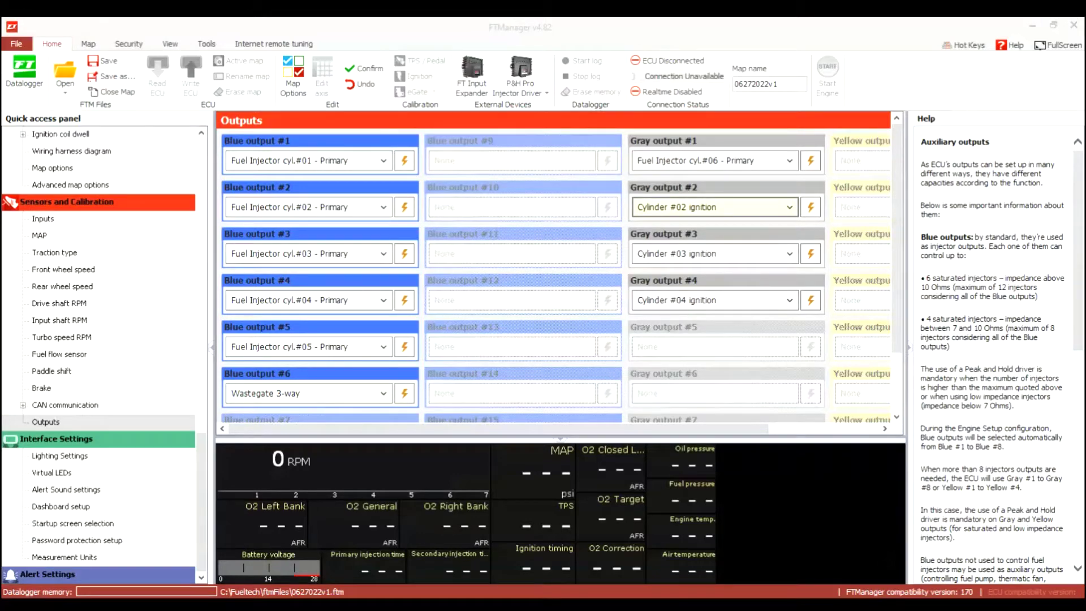
{"action": "left_click", "coordinate": [844, 557]}
{"action": "key", "text": "alt+Down"}
{"action": "left_click", "coordinate": [765, 207]}
{"action": "left_click", "coordinate": [740, 253]}
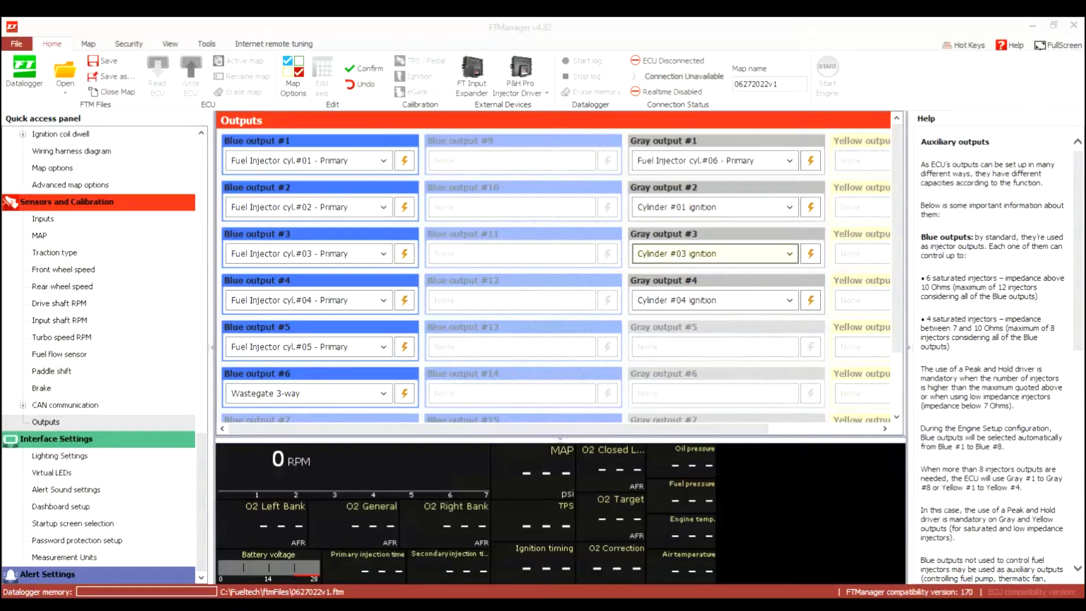
{"action": "key", "text": "Up"}
{"action": "key", "text": "Return"}
{"action": "key", "text": "Tab"}
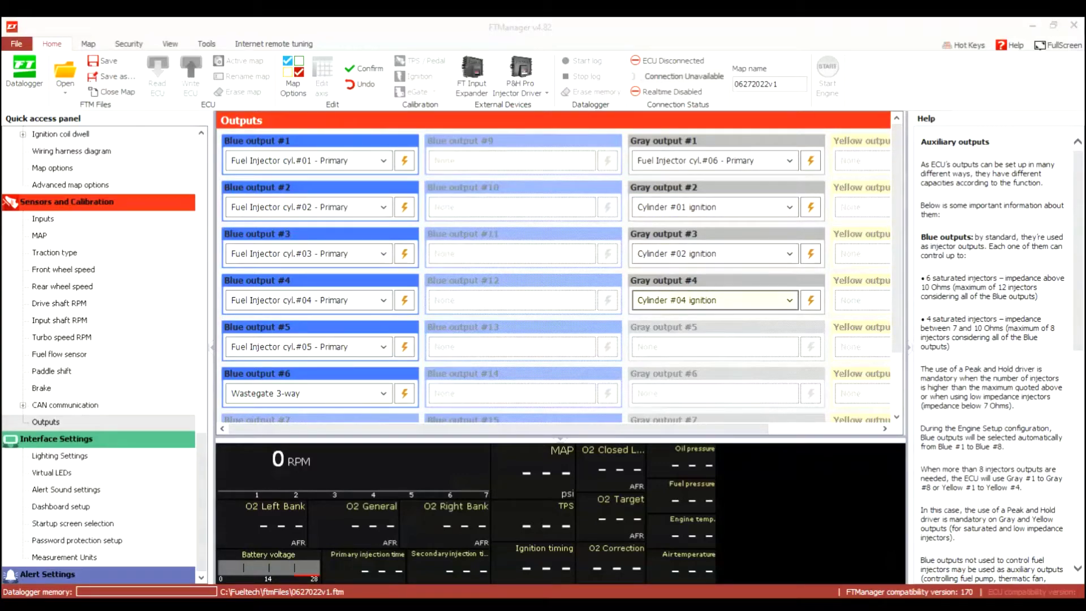
Assign Cylinder #03 ignition to gray output #4 and confirm the output assignments
{"action": "key", "text": "Up"}
{"action": "key", "text": "Return"}
{"action": "left_click", "coordinate": [365, 68]}
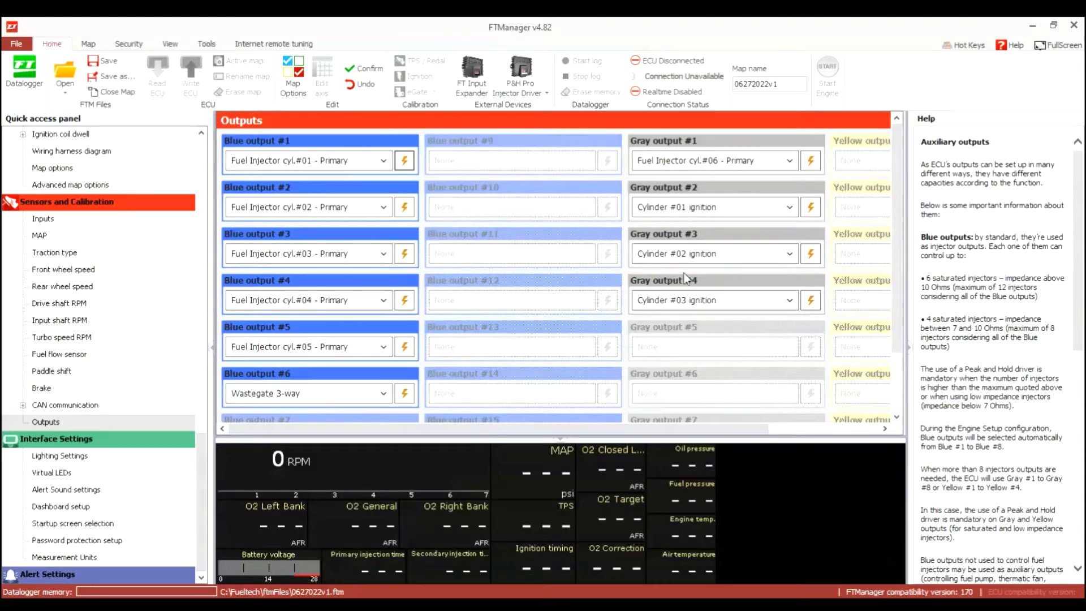
Review the Connector A wiring harness diagram to check the assigned injector, ignition and wastegate pins
{"action": "left_click_drag", "start_coordinate": [201, 502], "coordinate": [200, 482]}
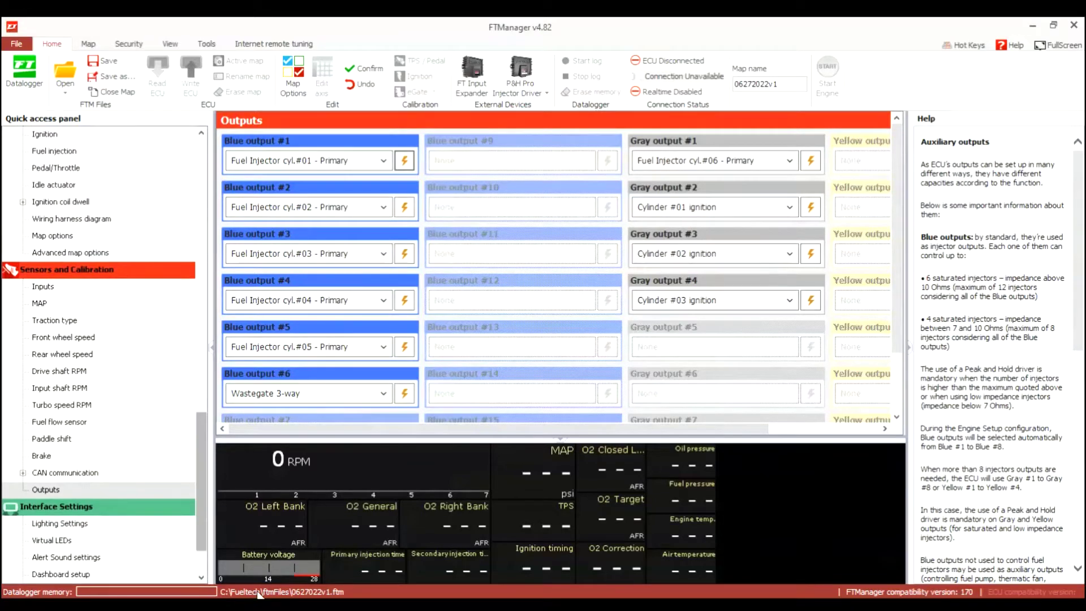
{"action": "left_click", "coordinate": [110, 219]}
{"action": "mouse_move", "coordinate": [897, 305]}
{"action": "left_mouse_down"}
{"action": "mouse_move", "coordinate": [897, 363]}
{"action": "mouse_move", "coordinate": [896, 325]}
{"action": "left_mouse_up"}
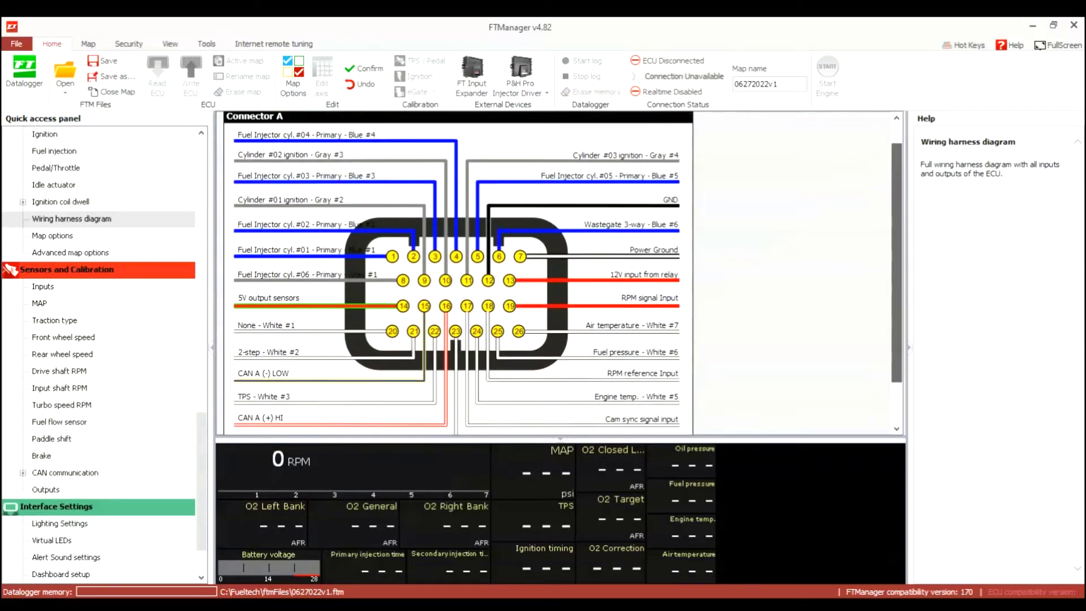
{"action": "scroll", "coordinate": [385, 408], "scroll_direction": "down", "scroll_amount": 4}
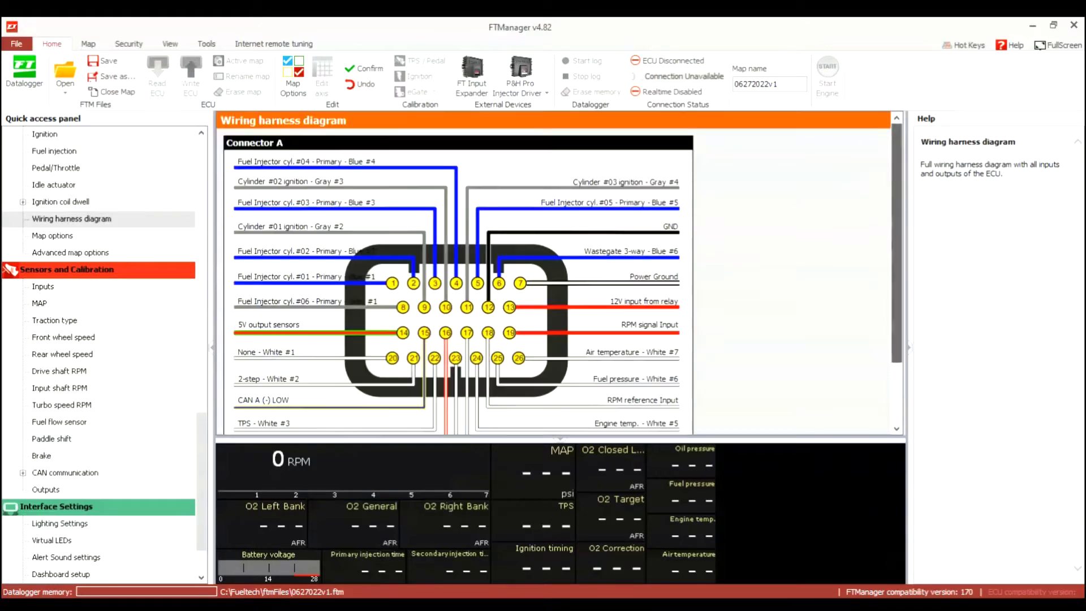
{"action": "scroll", "coordinate": [419, 226], "scroll_direction": "up", "scroll_amount": 6}
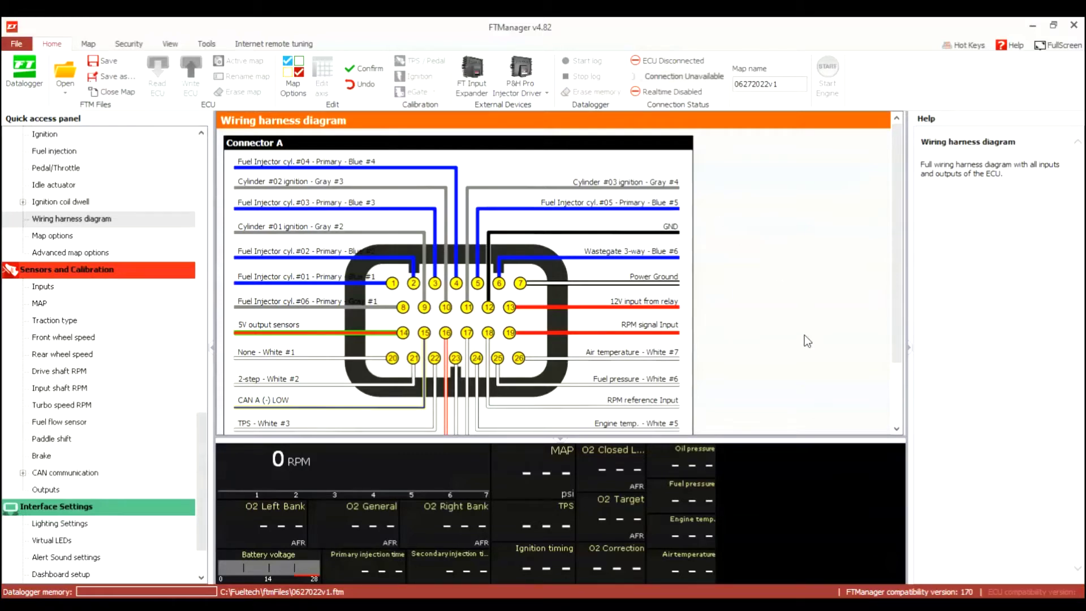
On the Inputs page, assign the Boost+ Scramble Button channel to white input #1
{"action": "left_click", "coordinate": [43, 286]}
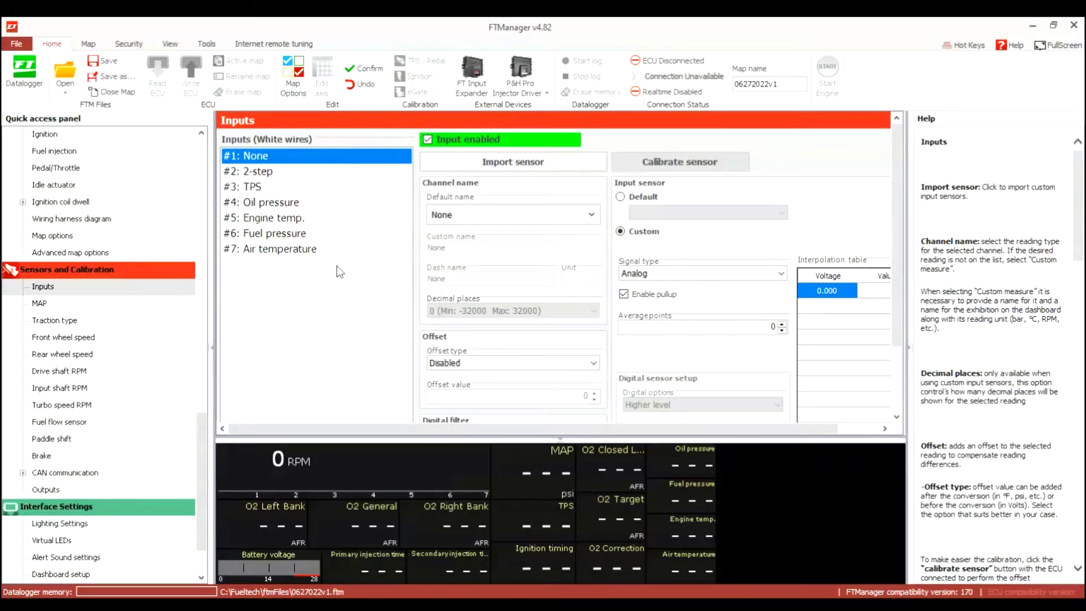
{"action": "left_click", "coordinate": [341, 311]}
{"action": "left_click", "coordinate": [338, 198]}
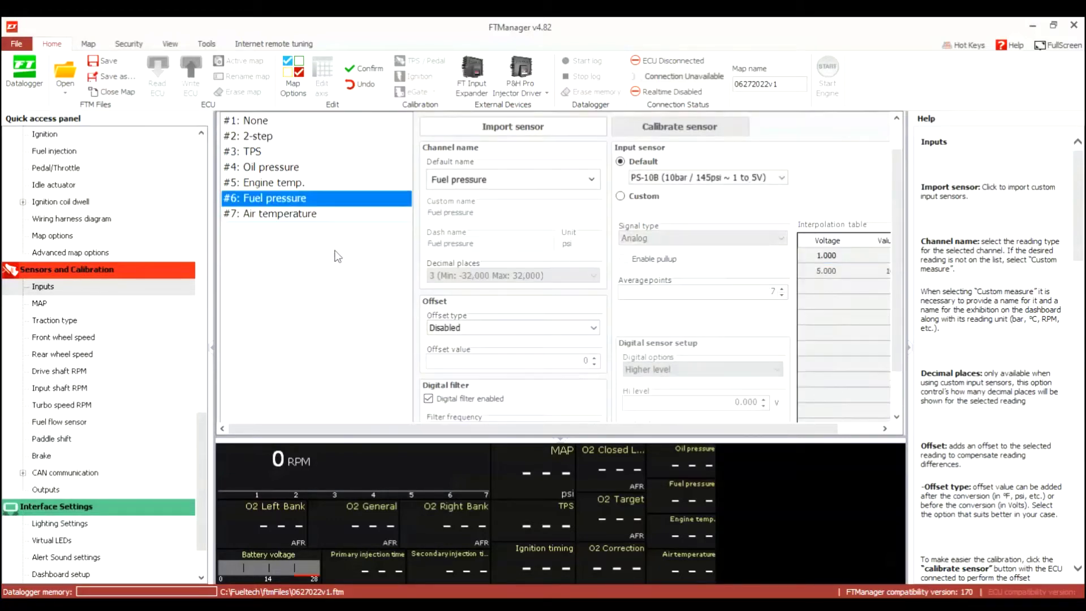
{"action": "left_click", "coordinate": [342, 121]}
{"action": "left_click", "coordinate": [573, 179]}
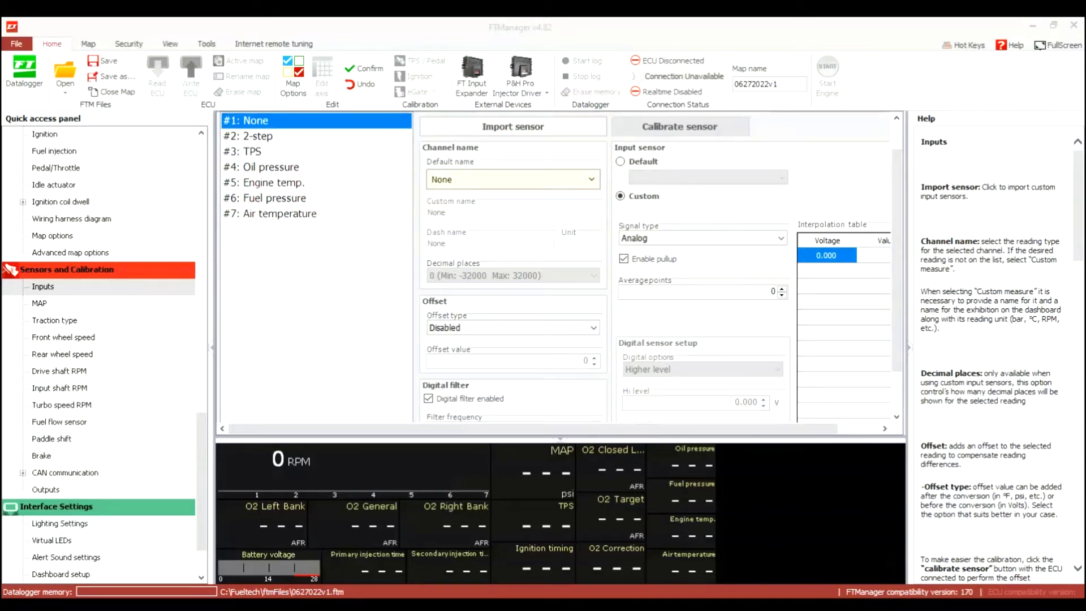
{"action": "left_click", "coordinate": [398, 279]}
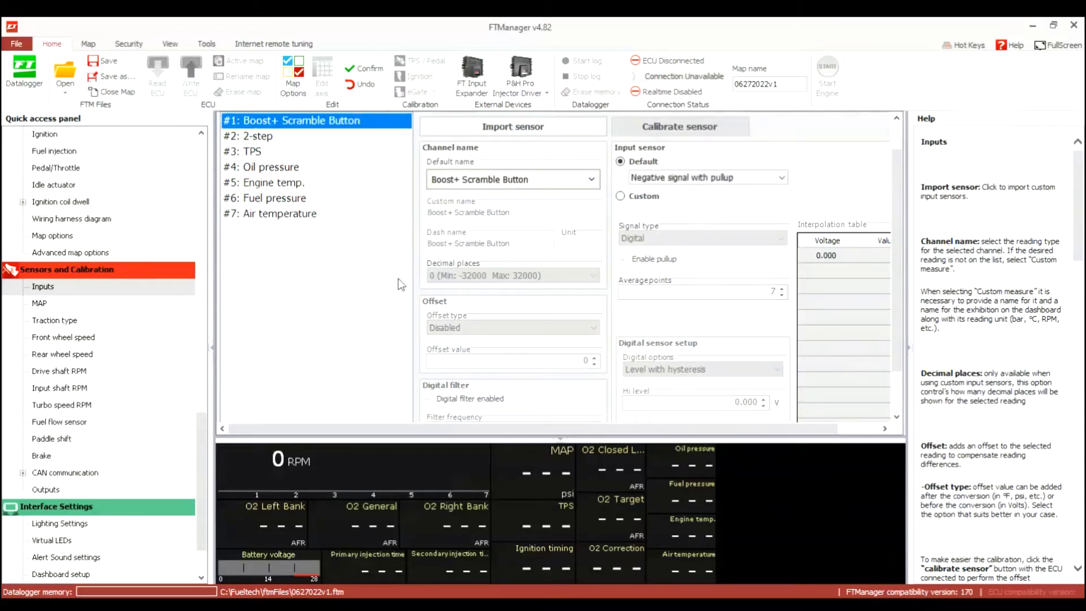
Assign Wheel speed front right to white input #4 and Wheel speed rear right to input #6, and confirm
{"action": "left_click", "coordinate": [355, 168]}
{"action": "left_click", "coordinate": [573, 179]}
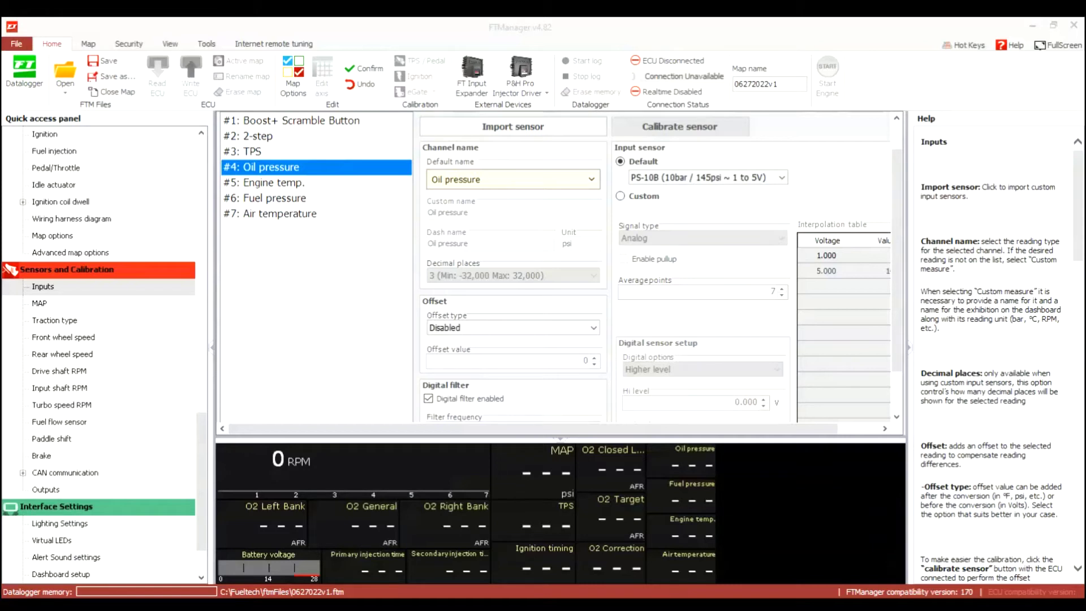
{"action": "left_click", "coordinate": [446, 310]}
{"action": "left_click", "coordinate": [367, 198]}
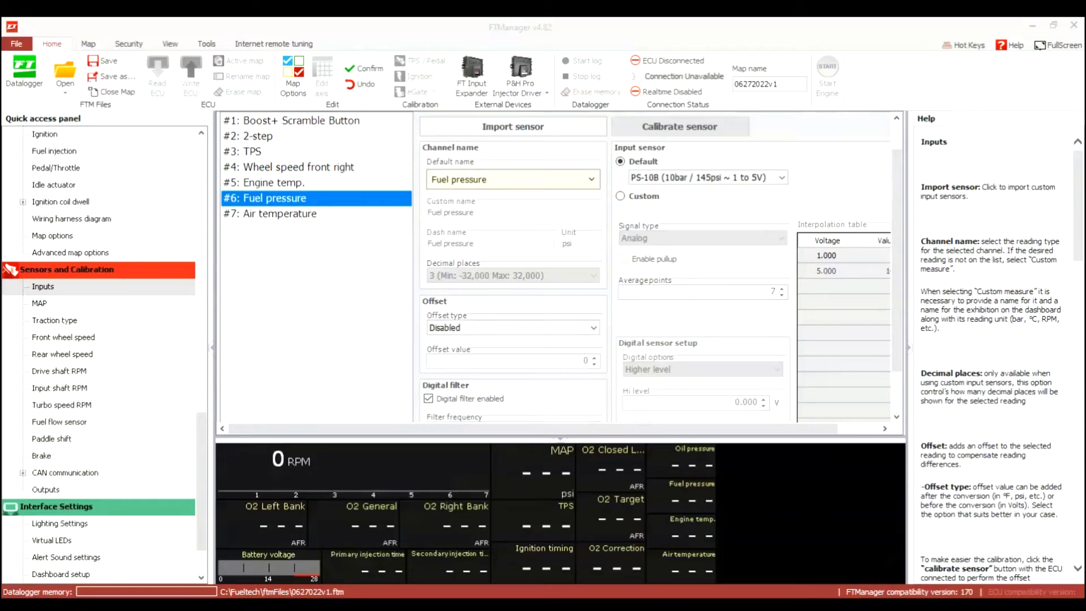
{"action": "left_click", "coordinate": [445, 333]}
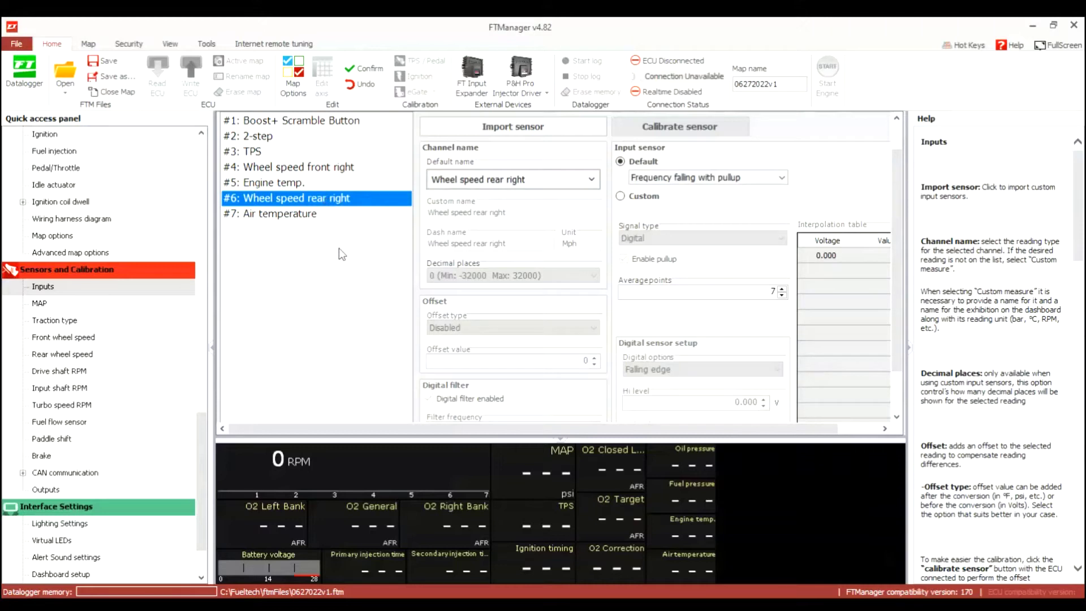
{"action": "left_click", "coordinate": [364, 69]}
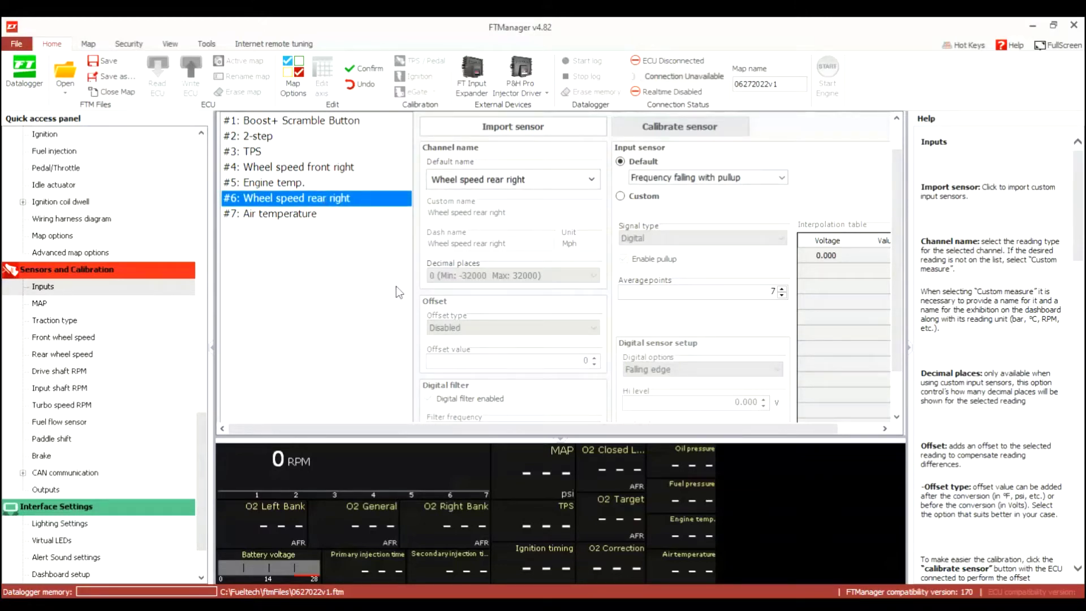
In Dashboard #1, replace the oil pressure gauge with ALS Button and TC - Enable, and the fuel pressure gauge with Burnout and Day/Night
{"action": "scroll", "coordinate": [113, 506], "scroll_direction": "down", "scroll_amount": 2}
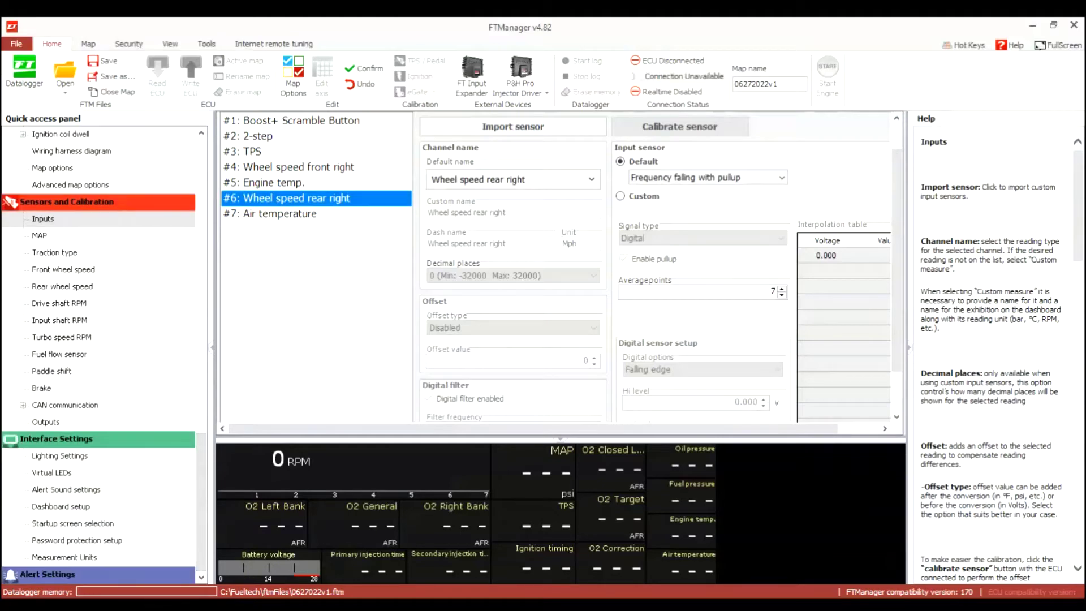
{"action": "left_click", "coordinate": [61, 506]}
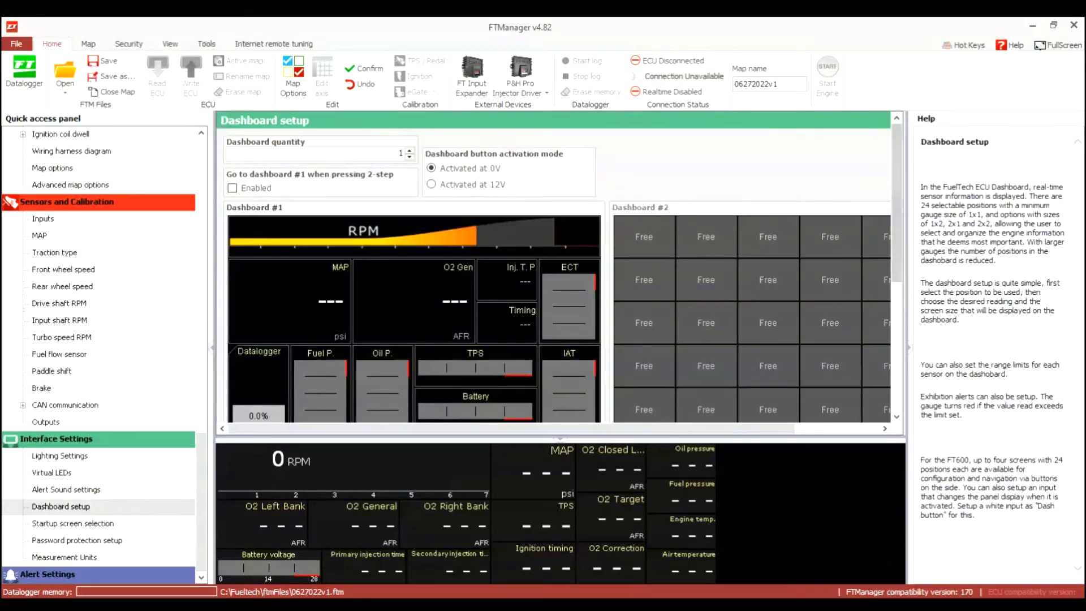
{"action": "scroll", "coordinate": [559, 266], "scroll_direction": "down", "scroll_amount": 2}
{"action": "left_click", "coordinate": [382, 341]}
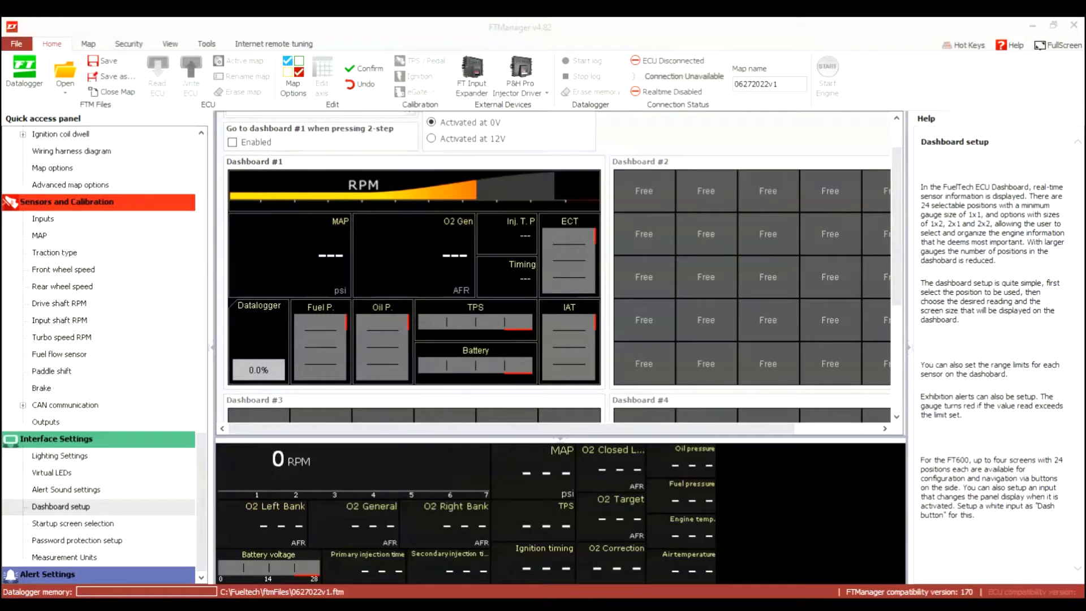
{"action": "left_click", "coordinate": [475, 426]}
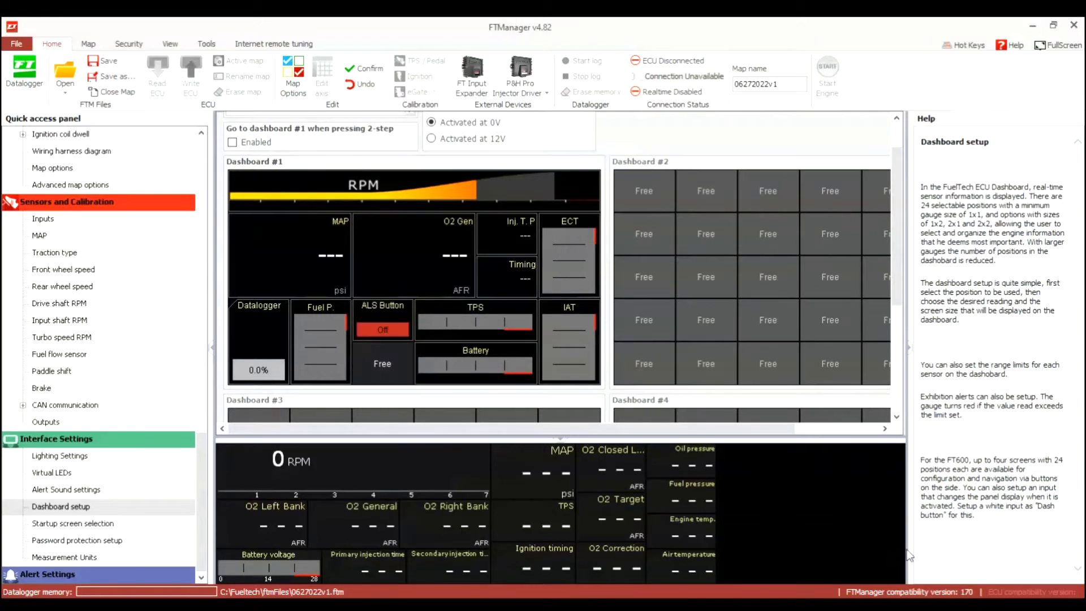
{"action": "left_click", "coordinate": [382, 363]}
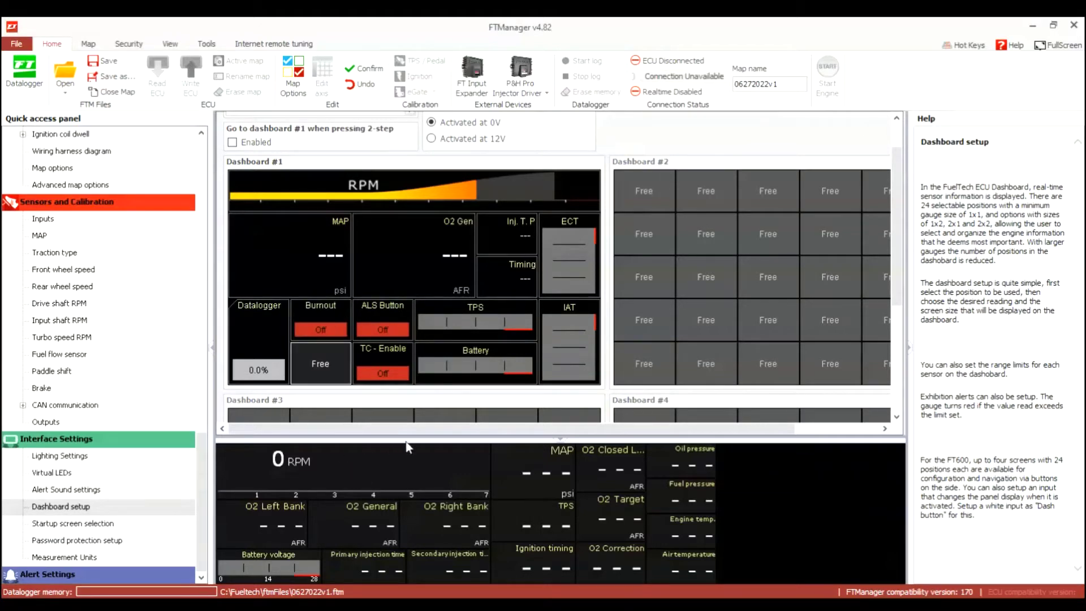
{"action": "left_click", "coordinate": [324, 356]}
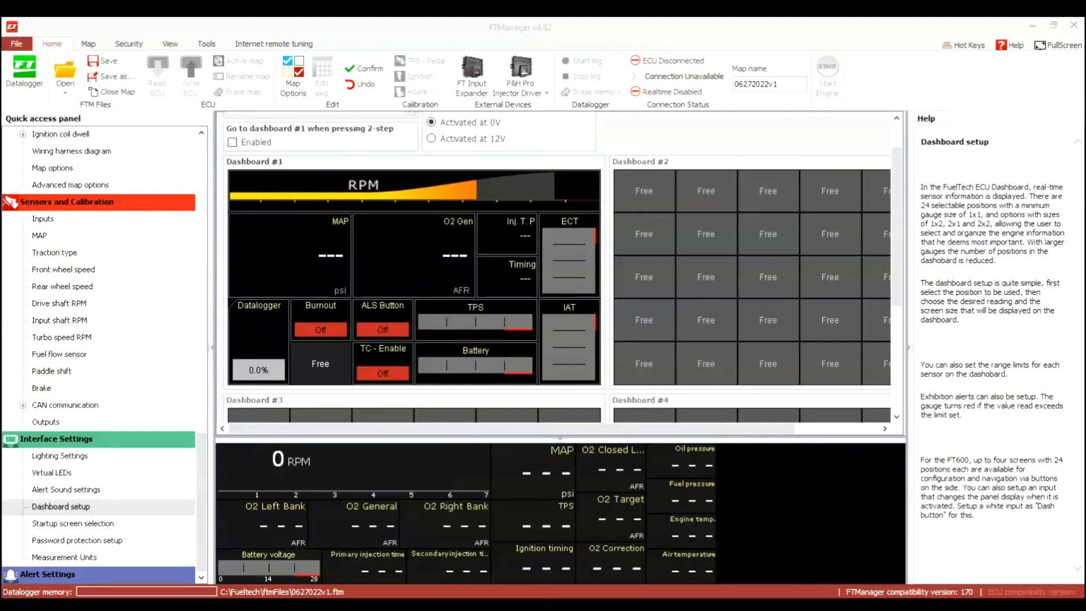
{"action": "left_click", "coordinate": [495, 403]}
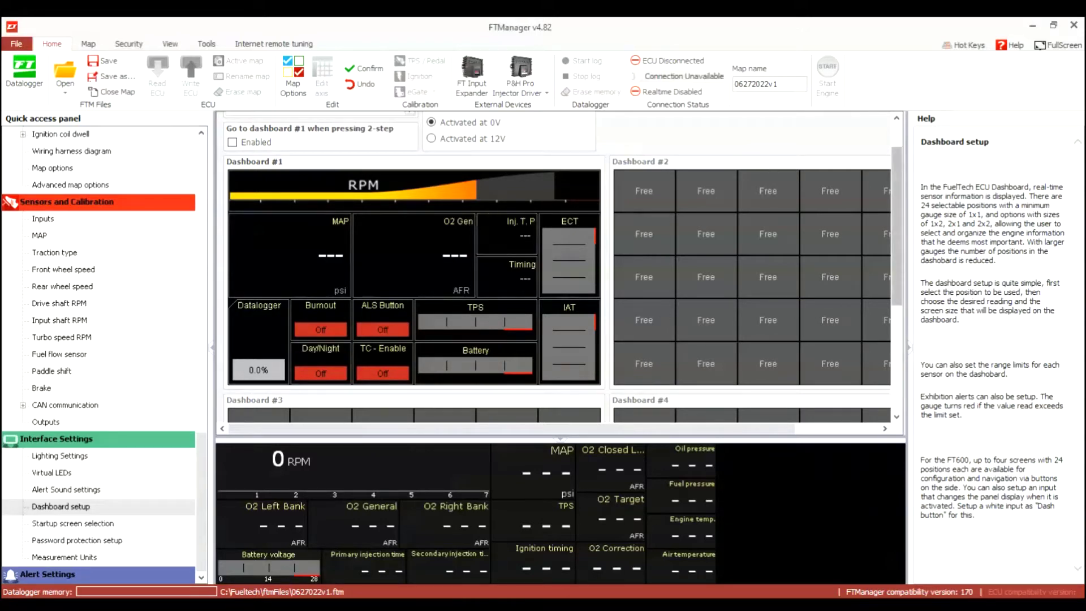
Try a dashboard quantity of 2, view Dashboard #2, and restore the quantity to 1
{"action": "scroll", "coordinate": [352, 224], "scroll_direction": "up", "scroll_amount": 1}
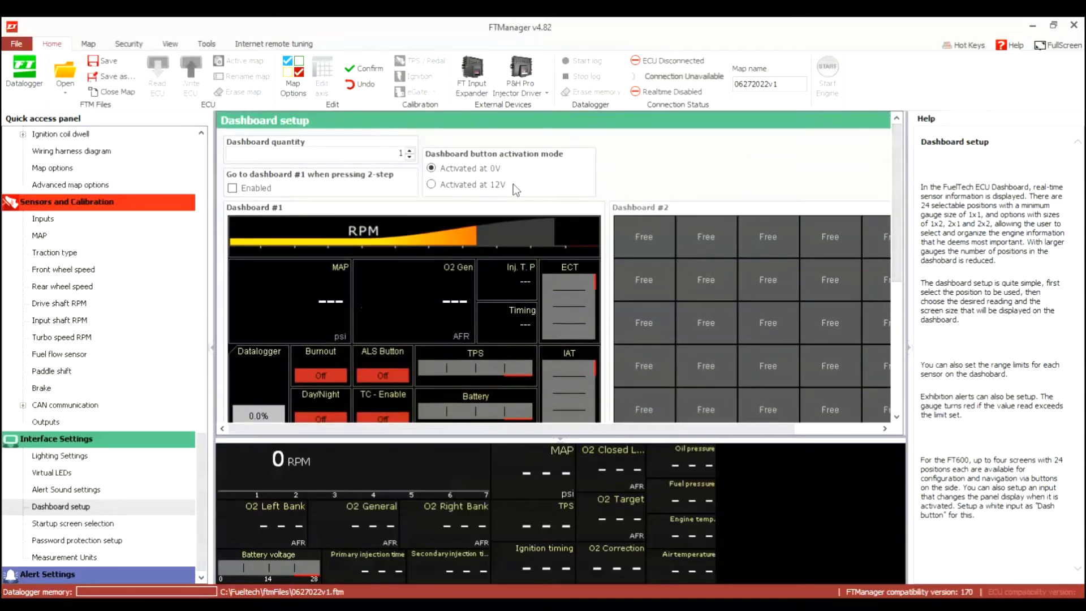
{"action": "left_click_drag", "start_coordinate": [721, 428], "coordinate": [809, 544]}
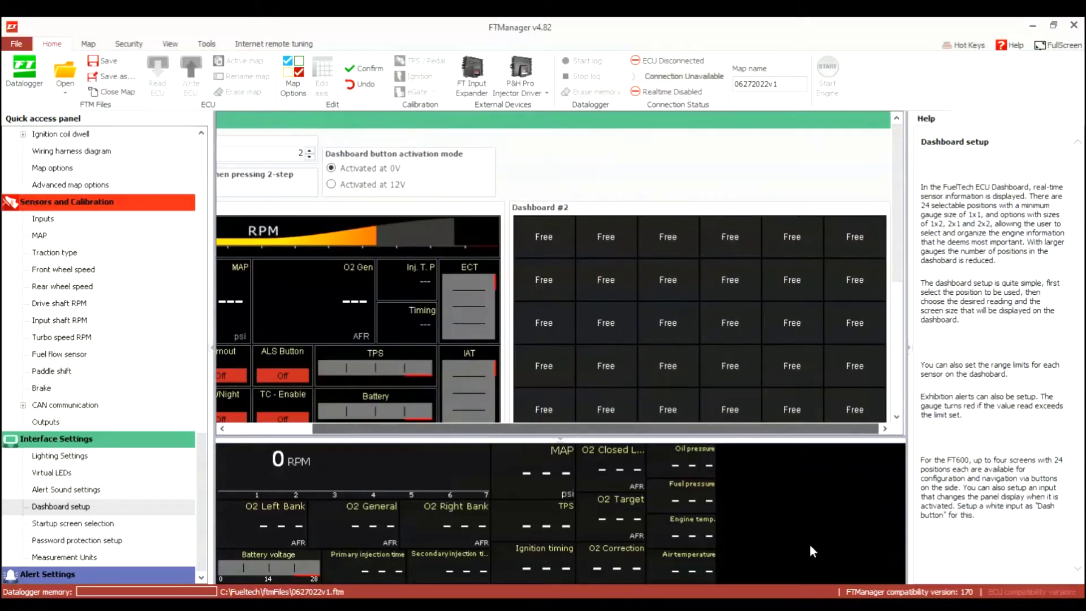
{"action": "left_click_drag", "start_coordinate": [715, 524], "coordinate": [485, 486]}
{"action": "scroll", "coordinate": [513, 198], "scroll_direction": "down", "scroll_amount": 1}
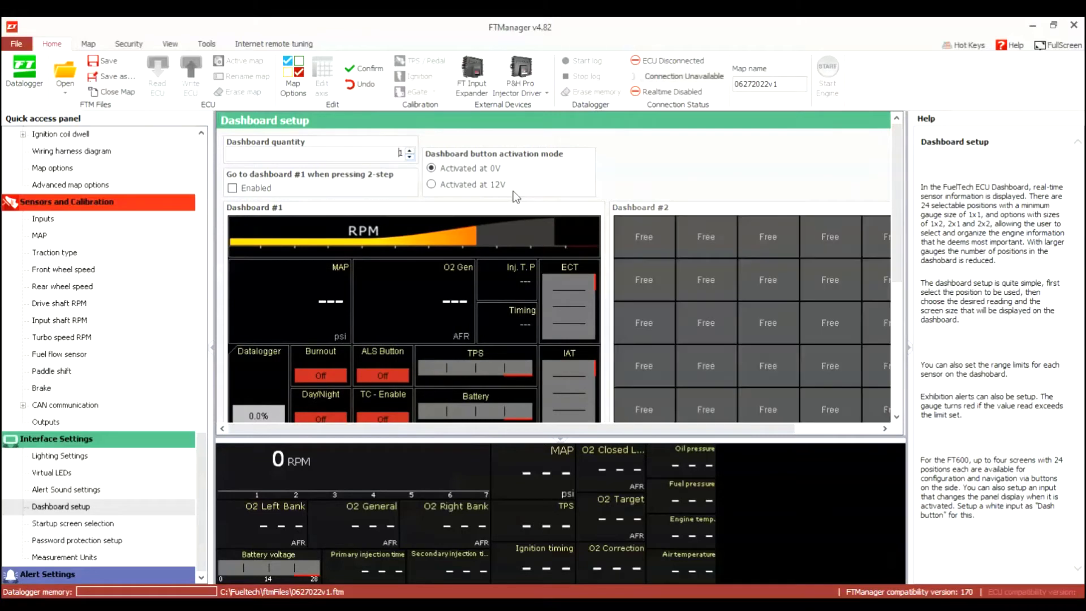
Review the MAP sensor settings, the dwell table by MAP and voltage, and the ignition dwell operation mode
{"action": "left_click_drag", "start_coordinate": [202, 454], "coordinate": [201, 417]}
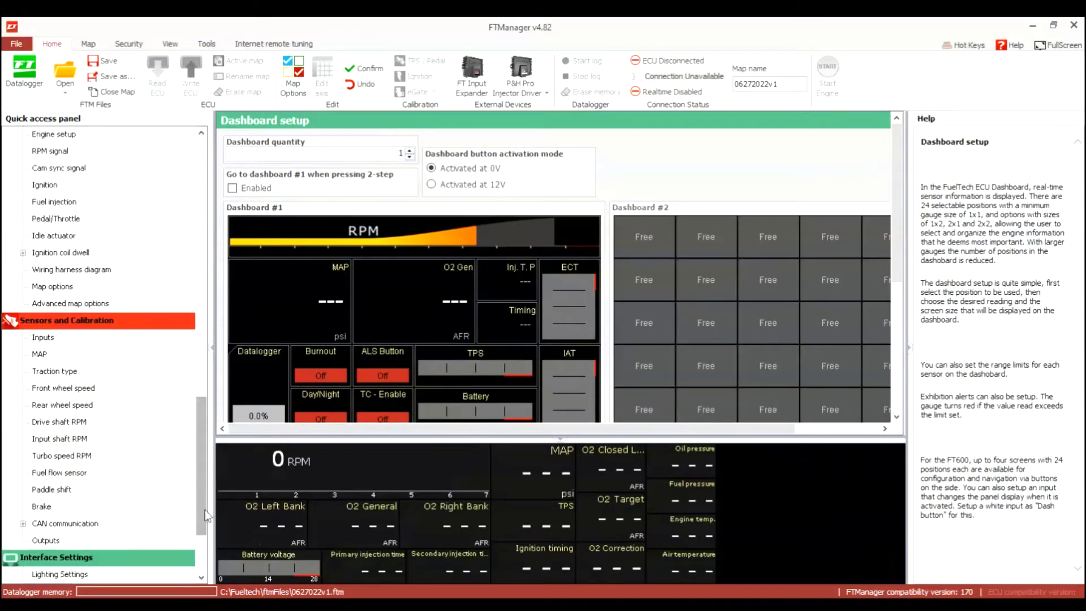
{"action": "left_click", "coordinate": [61, 371]}
{"action": "key", "text": "Up"}
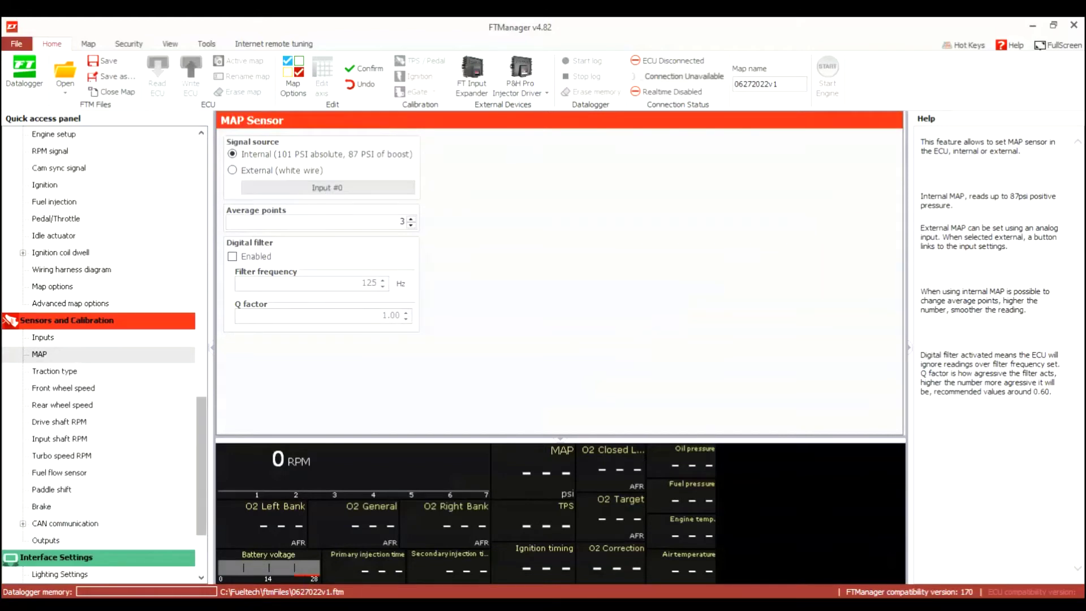
{"action": "scroll", "coordinate": [71, 498], "scroll_direction": "up", "scroll_amount": 3}
{"action": "left_click", "coordinate": [24, 405]}
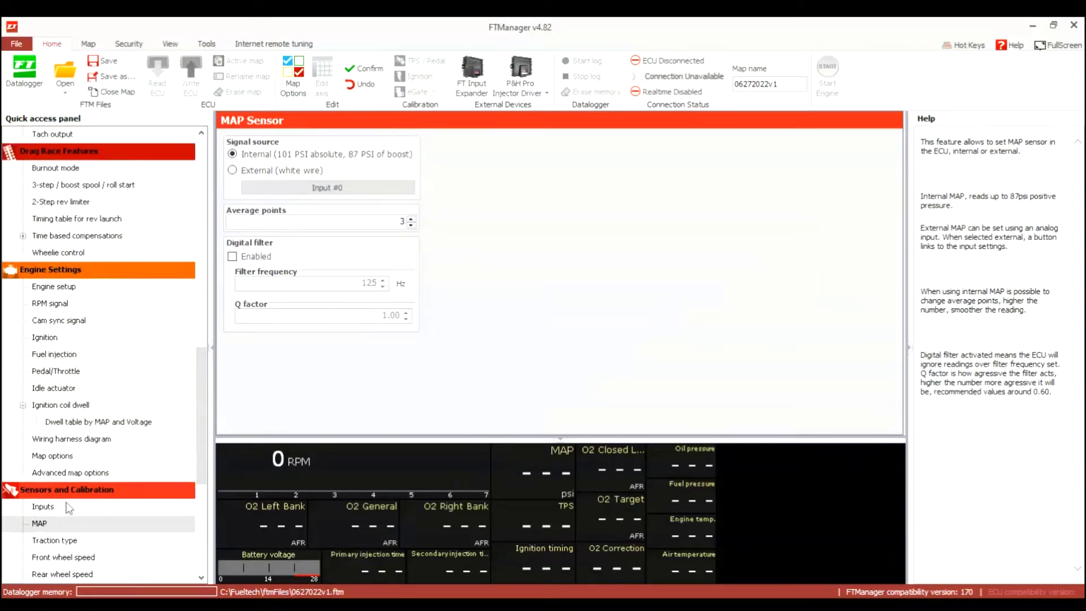
{"action": "left_click", "coordinate": [52, 404]}
{"action": "left_click", "coordinate": [71, 421]}
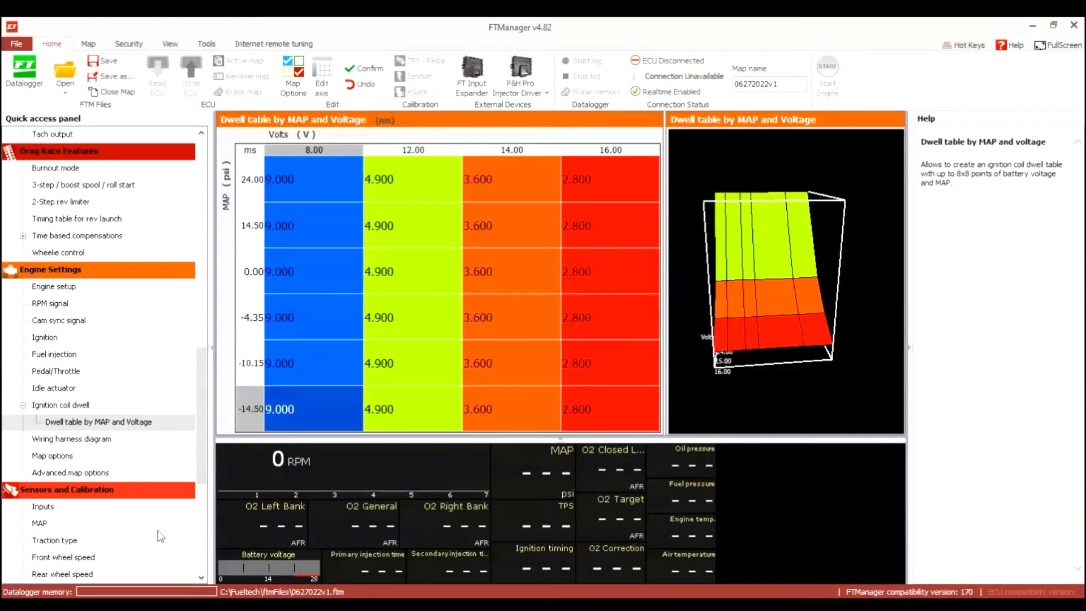
{"action": "left_click", "coordinate": [24, 405]}
{"action": "left_click_drag", "start_coordinate": [202, 419], "coordinate": [201, 352]}
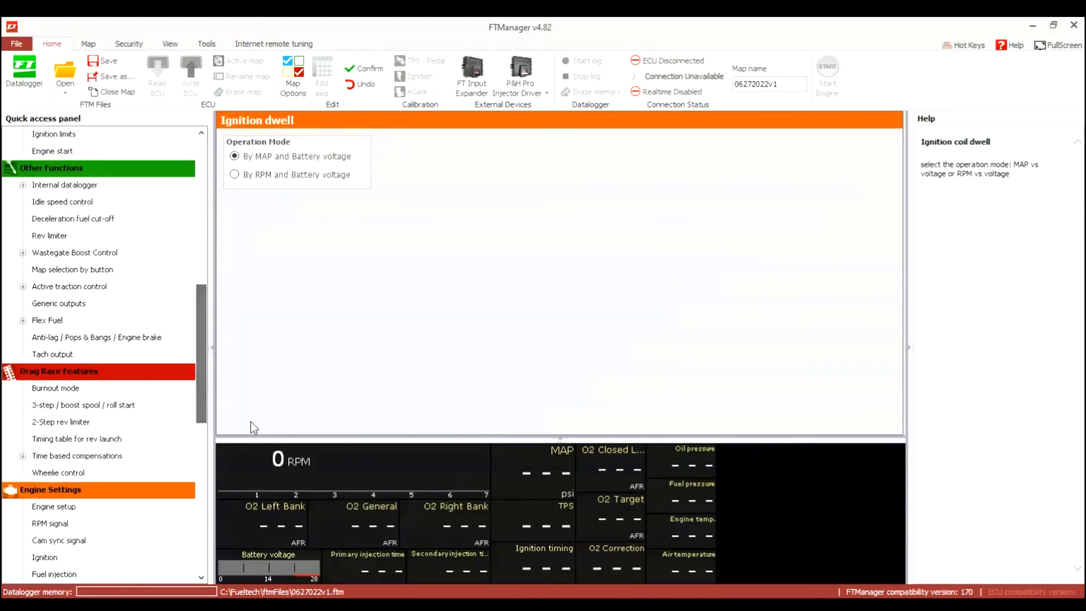
In the burnout mode settings, set the RPM limiter to 5300 RPM and the two-step limiter to 4000 RPM
{"action": "left_click", "coordinate": [59, 388]}
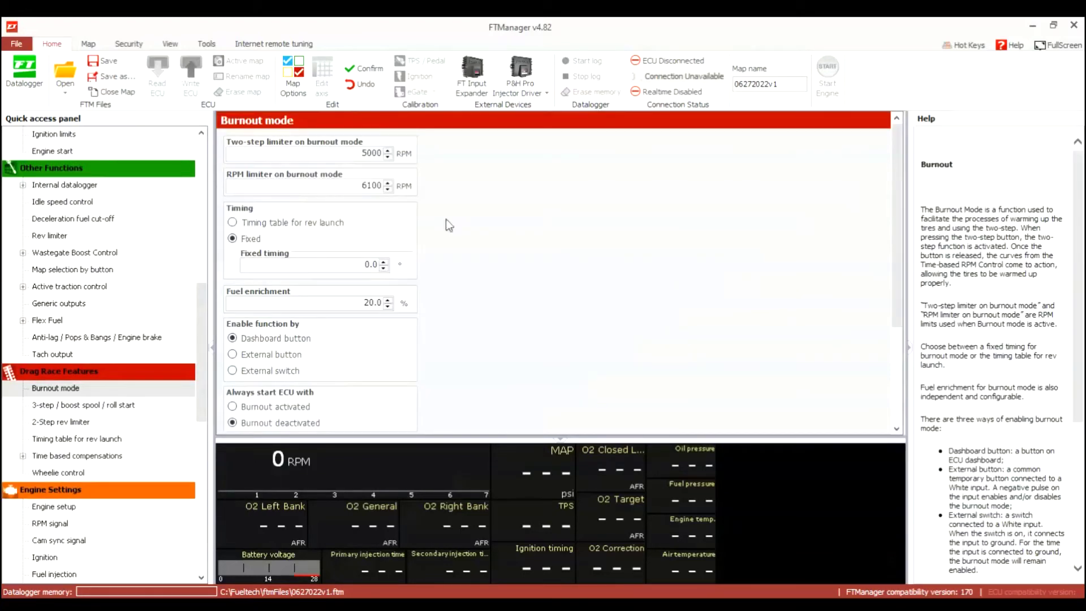
{"action": "left_click", "coordinate": [380, 185]}
{"action": "key", "text": "BackSpace"}
{"action": "key", "text": "BackSpace"}
{"action": "key", "text": "BackSpace"}
{"action": "key", "text": "BackSpace"}
{"action": "type", "text": "5300"}
{"action": "left_click", "coordinate": [367, 153]}
{"action": "key", "text": "BackSpace"}
{"action": "type", "text": "4"}
Set the 3-step function to 3-Step button activation, with a 5200 RPM limiter and a 15.0 s lock time
{"action": "key", "text": "Down"}
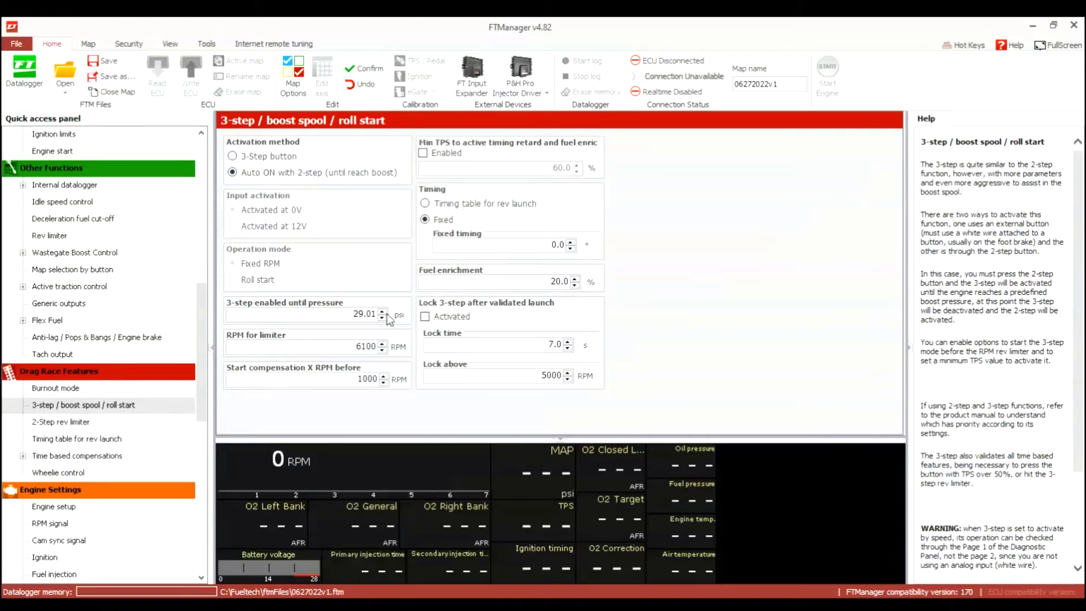
{"action": "left_click", "coordinate": [269, 156]}
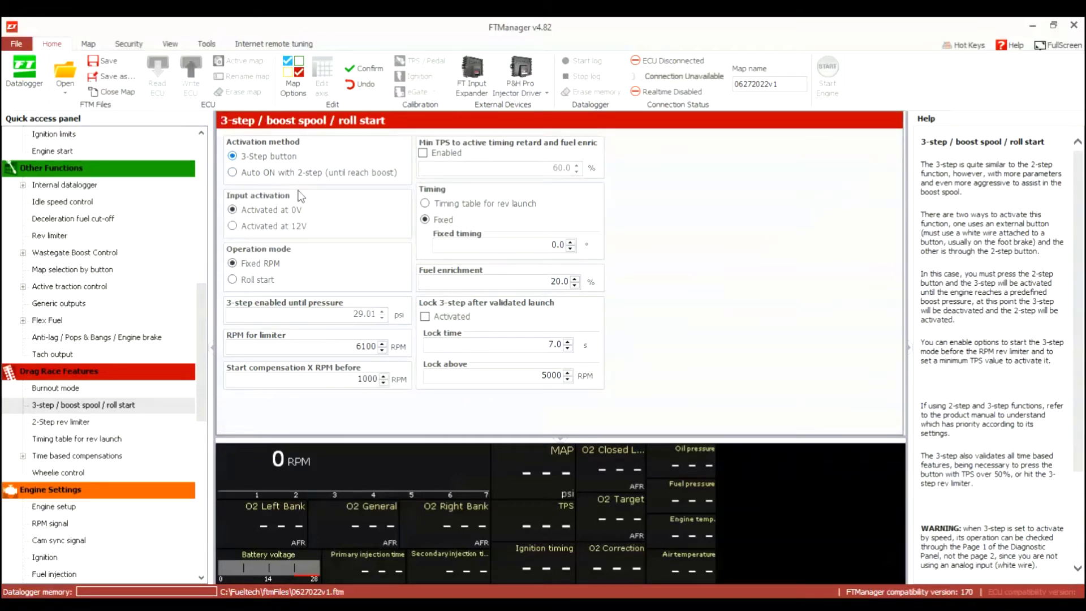
{"action": "left_click", "coordinate": [297, 172]}
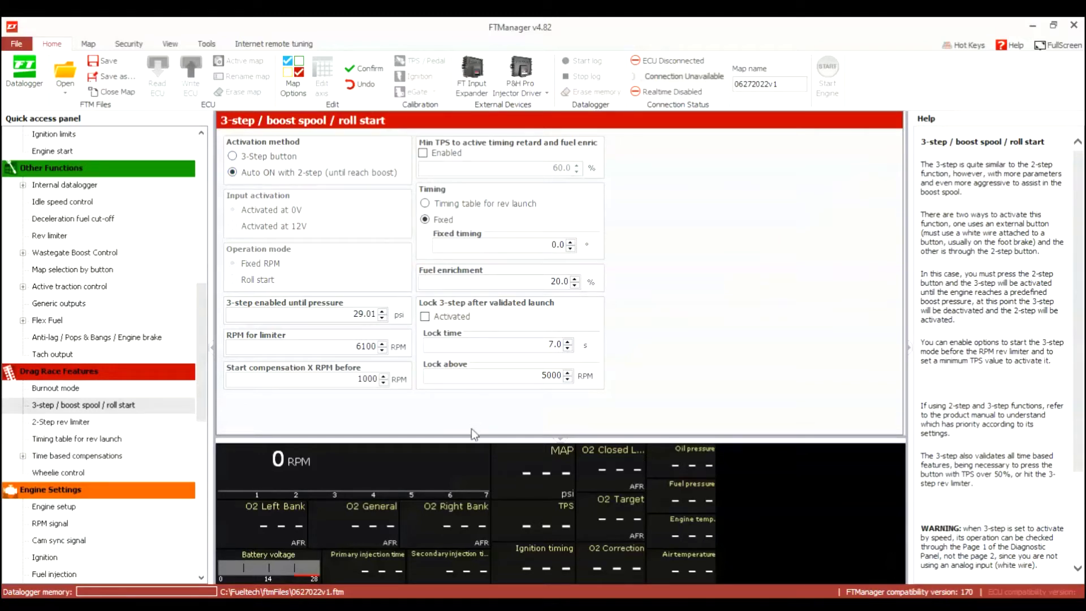
{"action": "key", "text": "BackSpace"}
{"action": "key", "text": "BackSpace"}
{"action": "key", "text": "BackSpace"}
{"action": "key", "text": "BackSpace"}
{"action": "type", "text": "5200"}
{"action": "key", "text": "BackSpace"}
{"action": "key", "text": "BackSpace"}
{"action": "key", "text": "BackSpace"}
{"action": "type", "text": "20"}
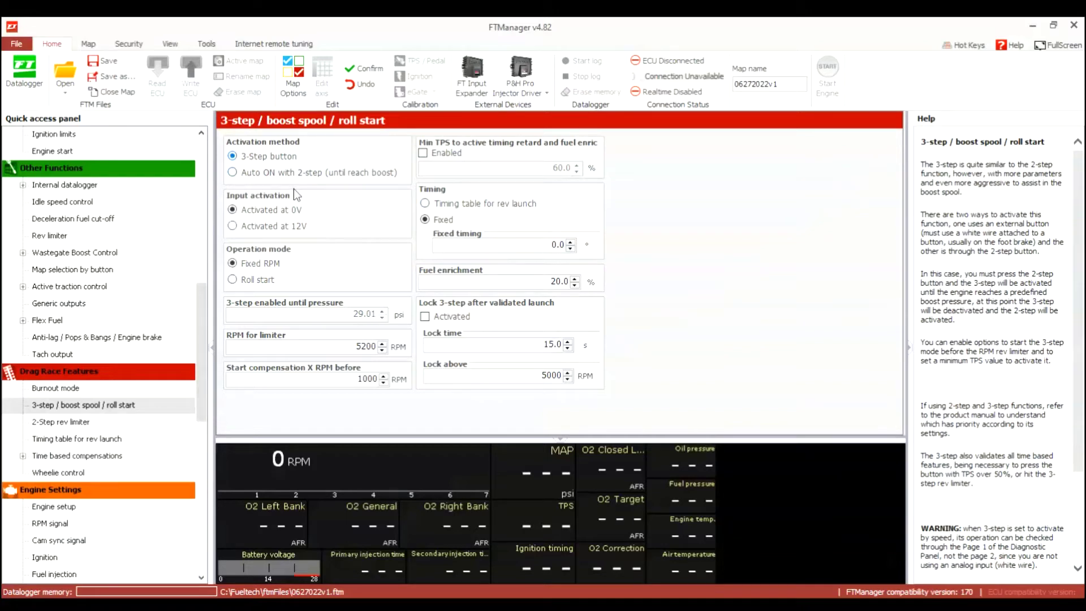
Select Roll start as the 3-step operation mode and enable the minimum TPS for timing retard and fuel enrichment
{"action": "left_click", "coordinate": [258, 279]}
{"action": "left_click", "coordinate": [423, 153]}
Set the 2-step rev limiter's RPM target to 4800 and check its remaining settings
{"action": "key", "text": "Down"}
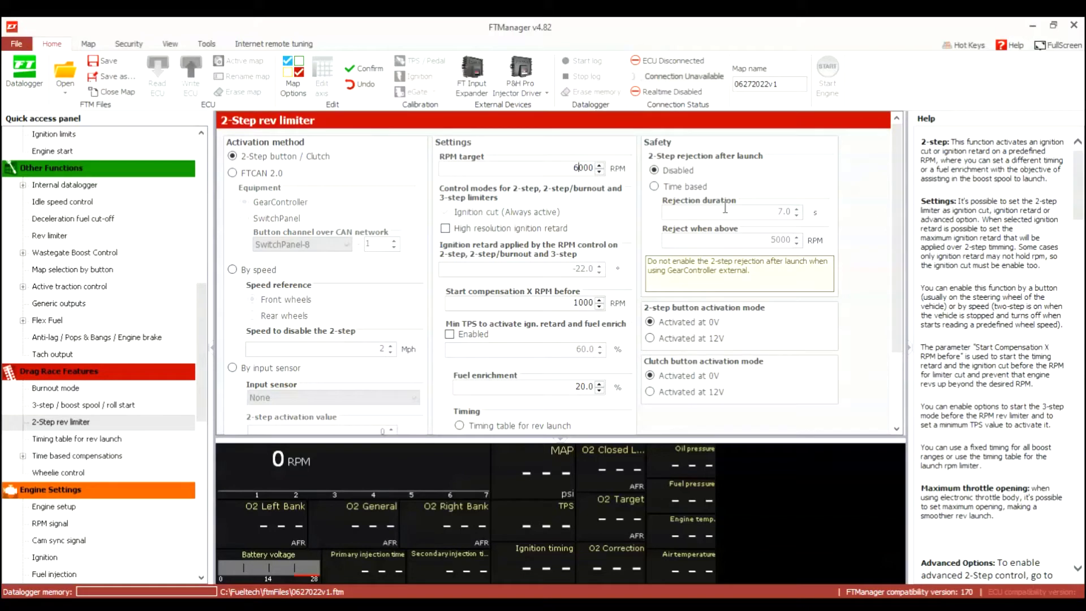
{"action": "key", "text": "BackSpace"}
{"action": "type", "text": "4"}
{"action": "key", "text": "Delete"}
{"action": "type", "text": "8"}
{"action": "left_click_drag", "start_coordinate": [896, 326], "coordinate": [897, 389]}
{"action": "left_click_drag", "start_coordinate": [896, 300], "coordinate": [897, 307]}
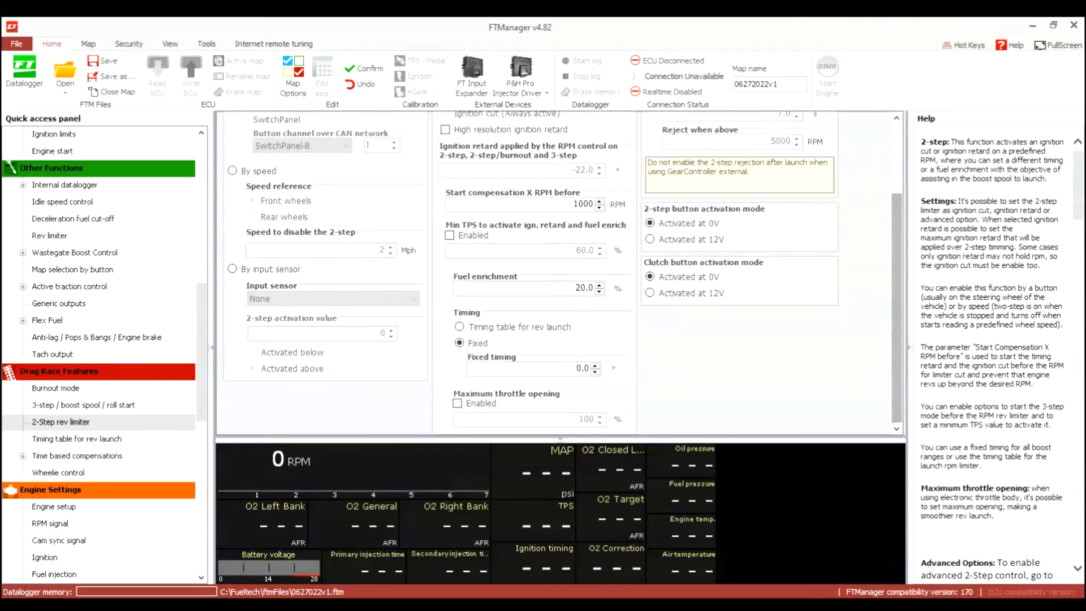
Check the rev launch timing table and set the wastegate boost control's valve type to Single 3 way valve
{"action": "left_click_drag", "start_coordinate": [897, 307], "coordinate": [897, 238]}
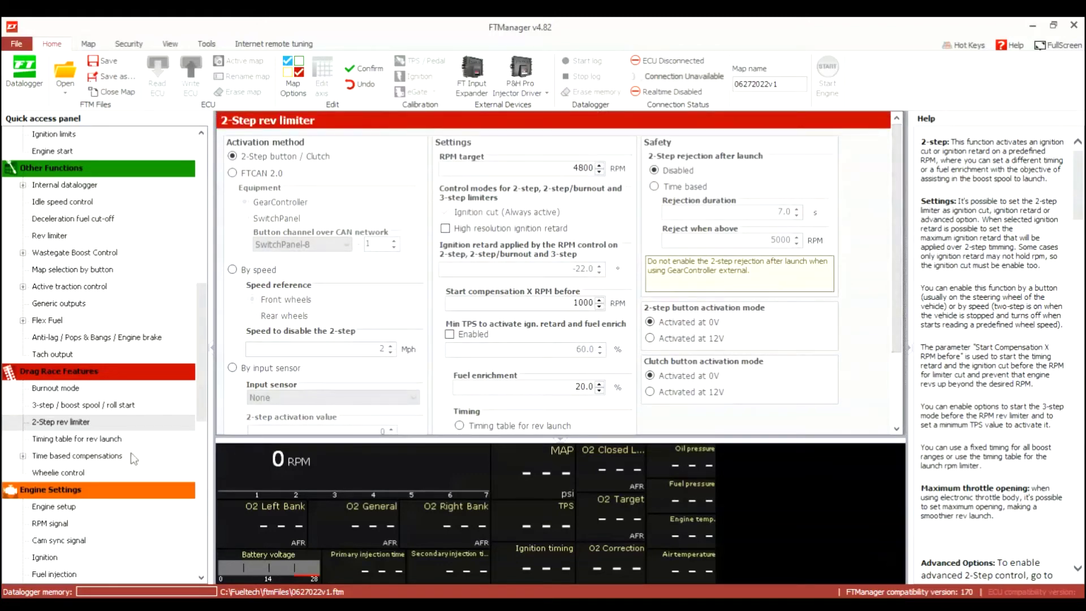
{"action": "key", "text": "Down"}
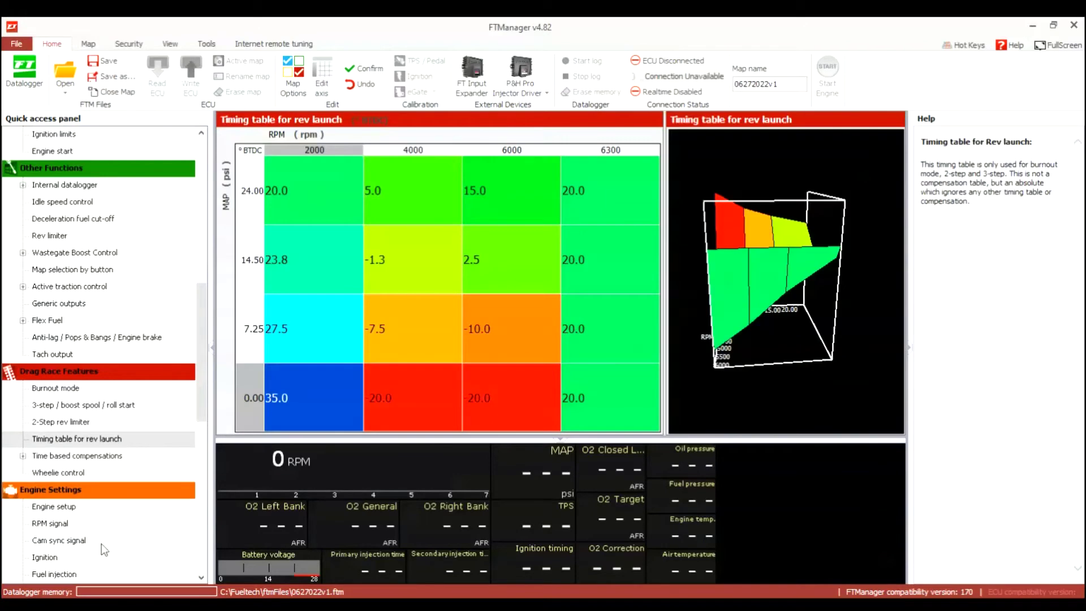
{"action": "left_click", "coordinate": [23, 252]}
{"action": "left_click", "coordinate": [94, 269]}
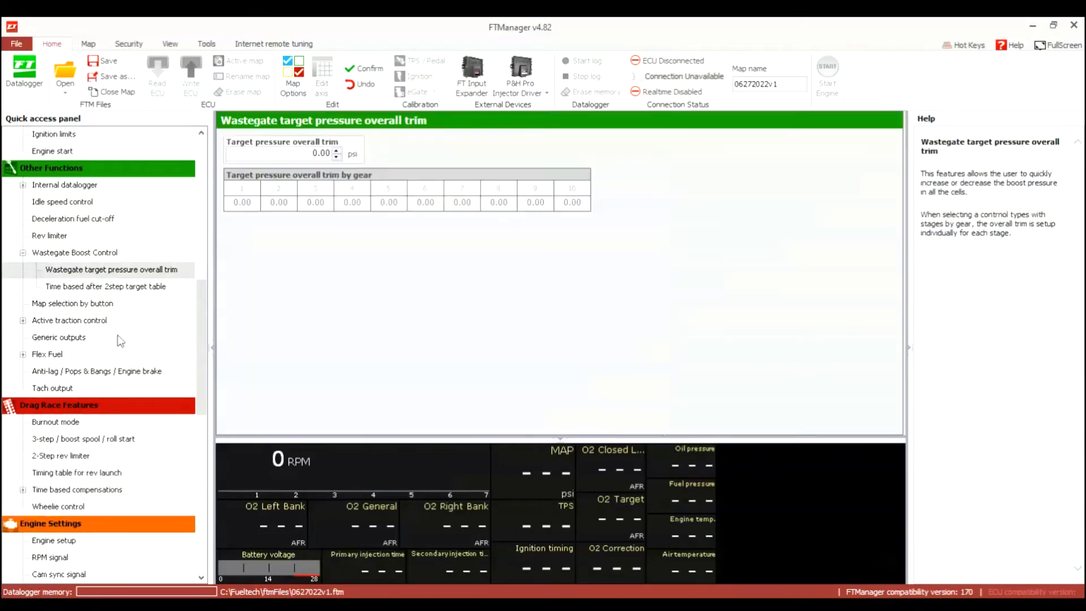
{"action": "key", "text": "Up"}
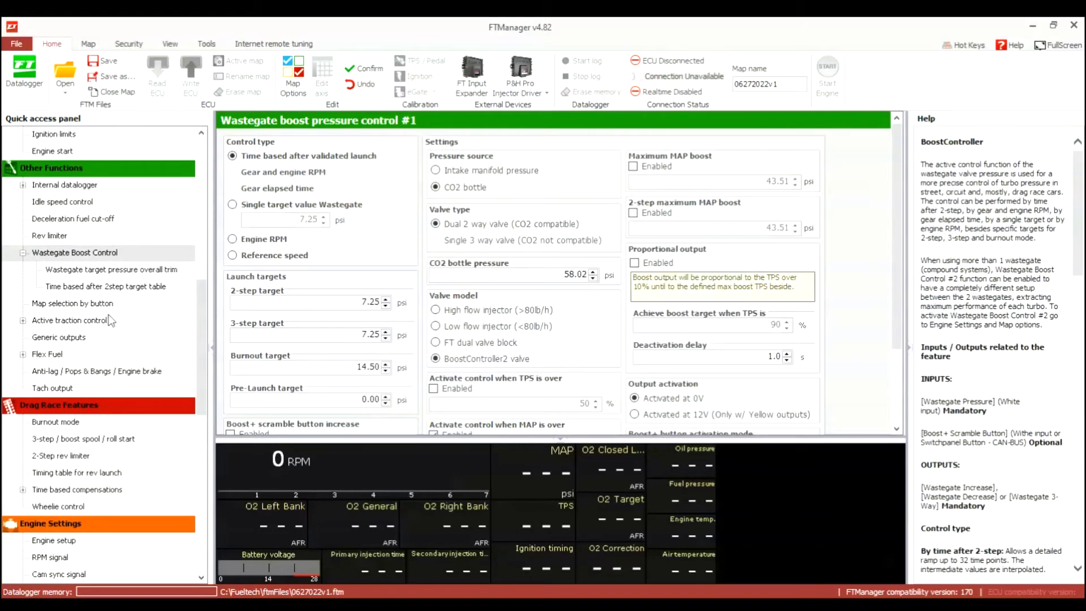
{"action": "left_click", "coordinate": [554, 241]}
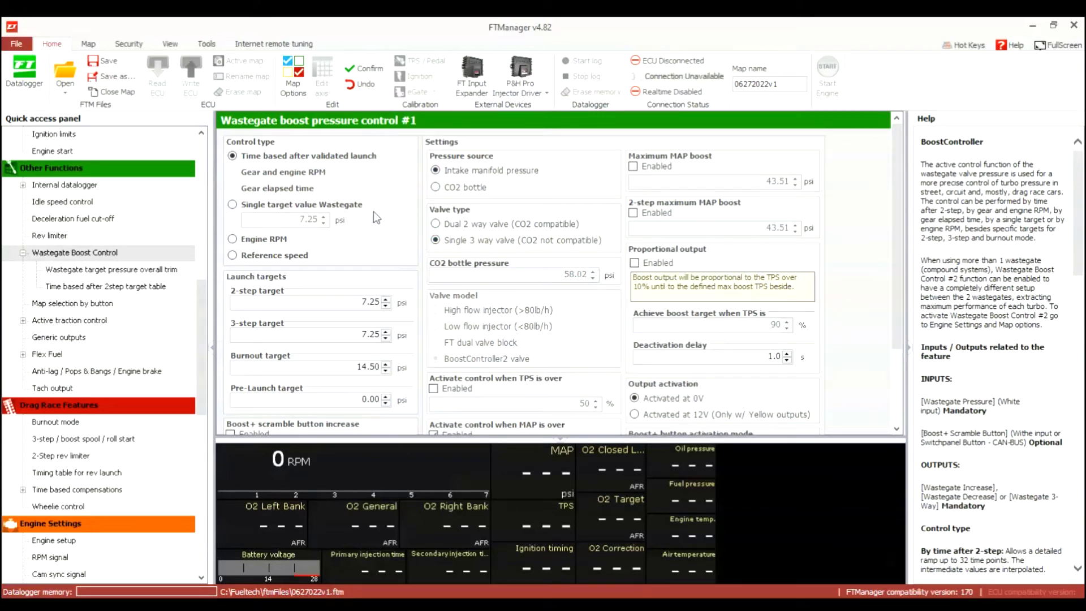
Set the wastegate boost control type to Engine RPM and the burnout target to 10 psi
{"action": "left_click", "coordinate": [232, 239]}
{"action": "key", "text": "BackSpace"}
{"action": "key", "text": "BackSpace"}
{"action": "key", "text": "BackSpace"}
{"action": "key", "text": "BackSpace"}
{"action": "key", "text": "BackSpace"}
{"action": "type", "text": "10"}
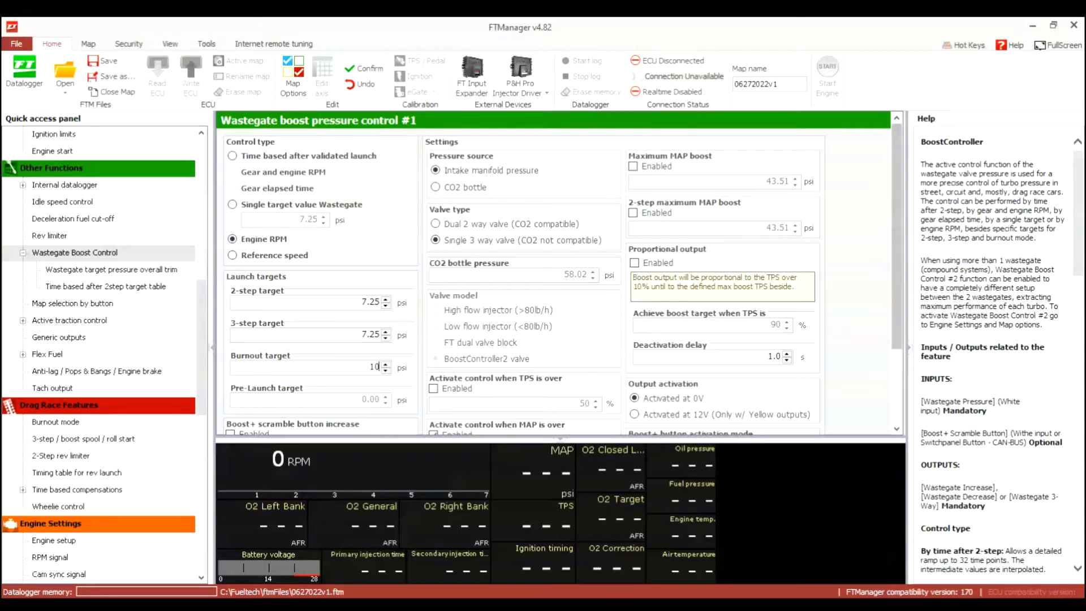
Enable the Boost+ scramble button increase and set it to 5 psi
{"action": "left_click_drag", "start_coordinate": [897, 237], "coordinate": [897, 311]}
{"action": "left_click", "coordinate": [231, 330]}
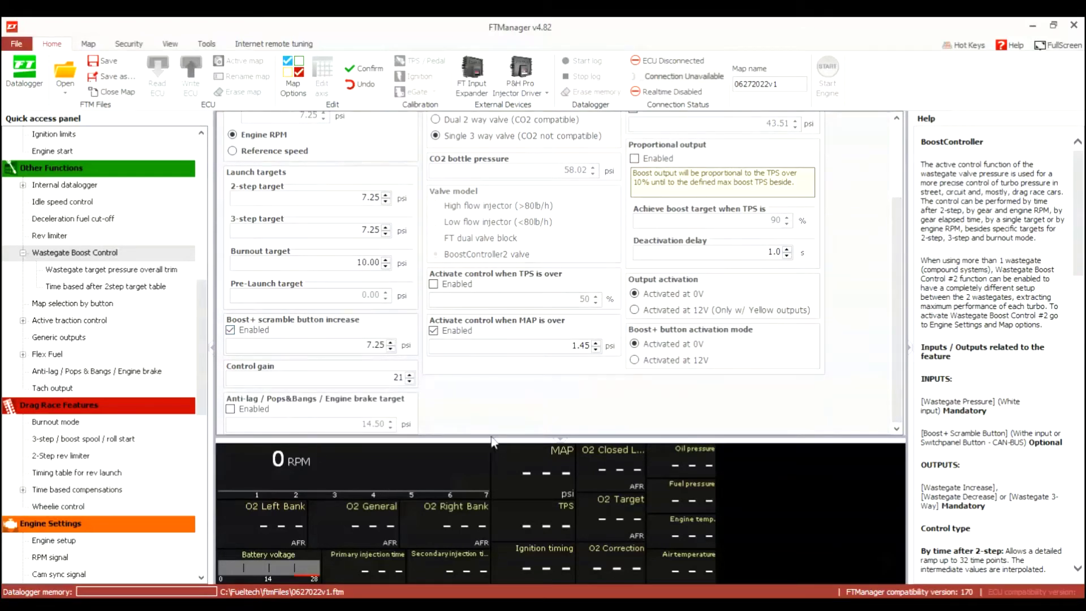
{"action": "left_click", "coordinate": [383, 344]}
{"action": "key", "text": "BackSpace"}
{"action": "key", "text": "BackSpace"}
{"action": "key", "text": "BackSpace"}
{"action": "key", "text": "BackSpace"}
{"action": "type", "text": "5"}
Set the boost control gain to 25 and enable the anti-lag / pops & bangs / engine brake target
{"action": "key", "text": "Tab"}
{"action": "type", "text": "256"}
{"action": "key", "text": "BackSpace"}
{"action": "key", "text": "Tab"}
{"action": "key", "text": "space"}
{"action": "mouse_move", "coordinate": [896, 309]}
{"action": "left_mouse_down"}
{"action": "mouse_move", "coordinate": [896, 237]}
{"action": "mouse_move", "coordinate": [896, 302]}
{"action": "left_mouse_up"}
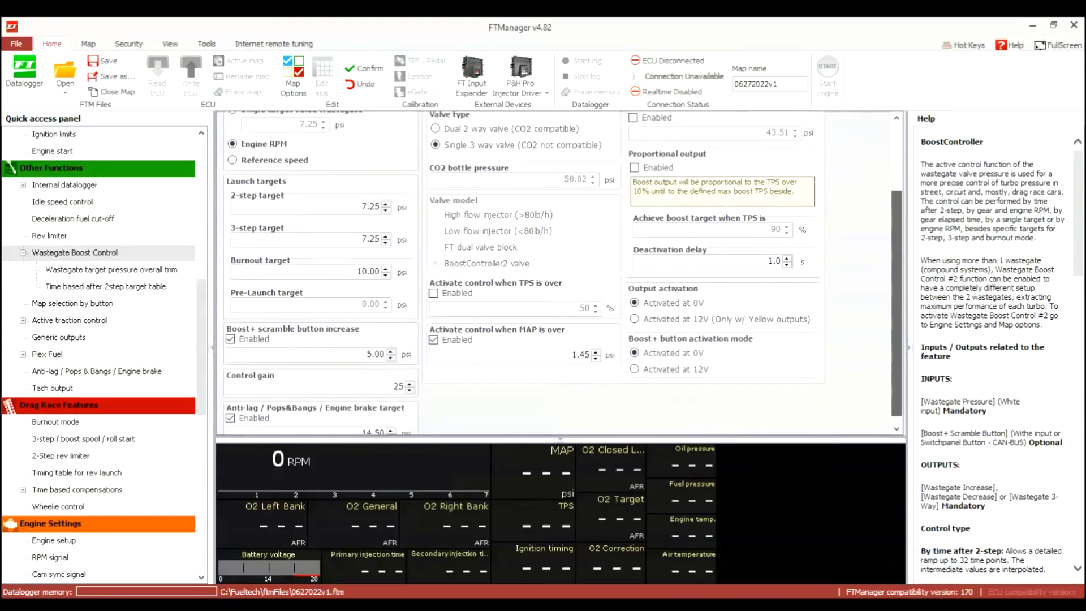
Enable proportional boost output and review the BoostController help text
{"action": "scroll", "coordinate": [560, 272], "scroll_direction": "up", "scroll_amount": 4}
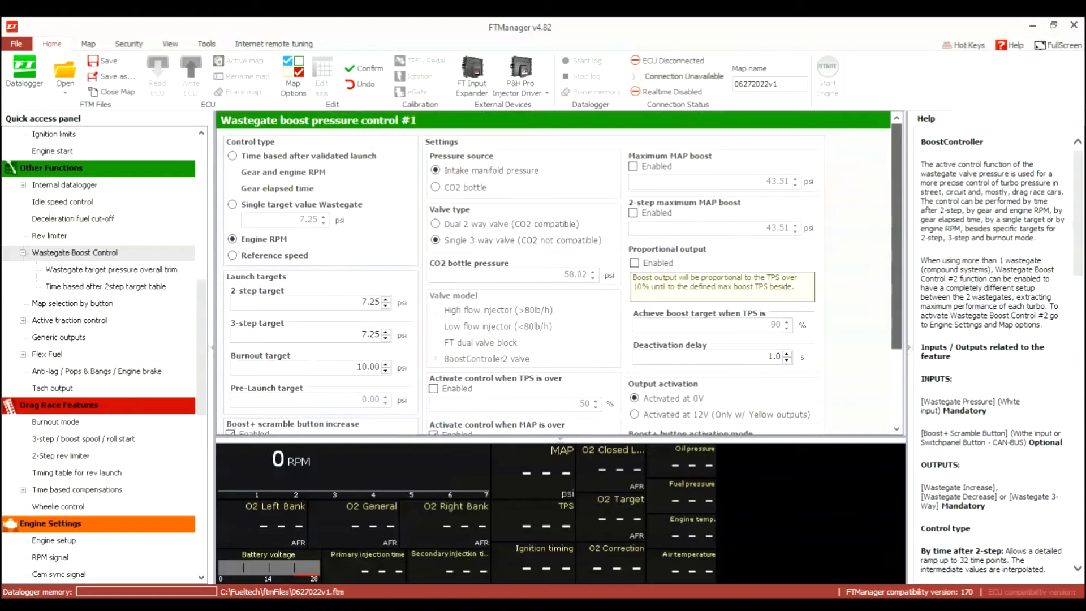
{"action": "scroll", "coordinate": [560, 271], "scroll_direction": "down", "scroll_amount": 4}
{"action": "scroll", "coordinate": [905, 328], "scroll_direction": "up", "scroll_amount": 4}
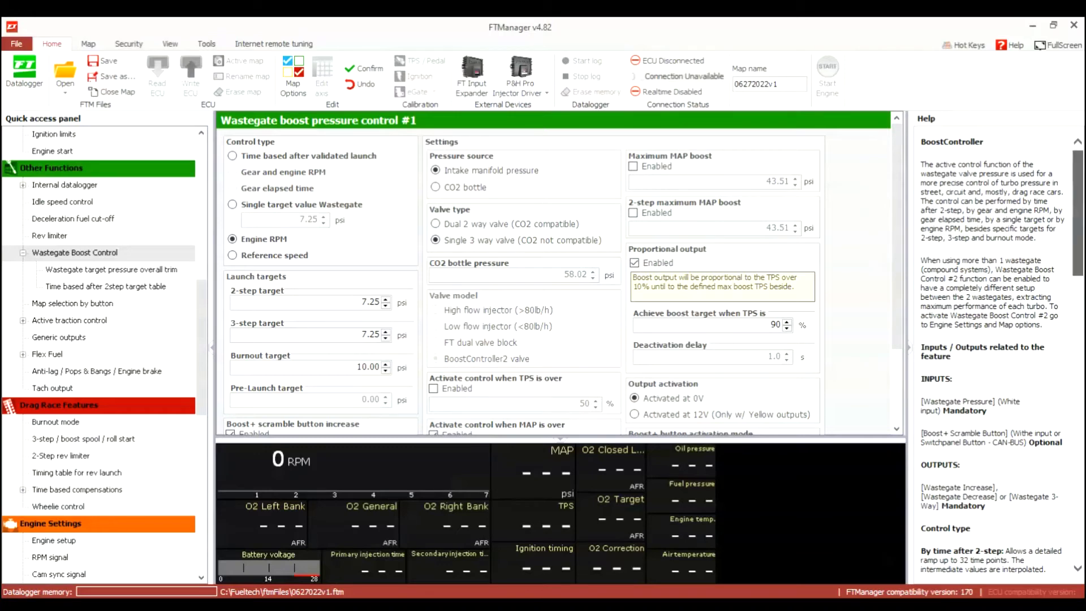
{"action": "left_click_drag", "start_coordinate": [1078, 213], "coordinate": [1077, 404]}
{"action": "scroll", "coordinate": [995, 350], "scroll_direction": "down", "scroll_amount": 10}
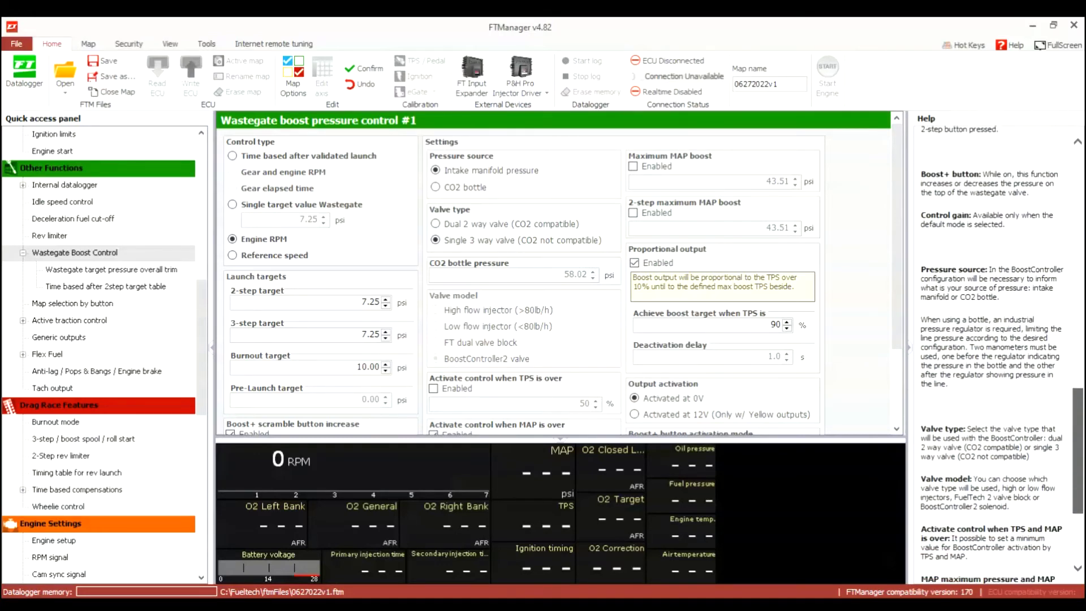
{"action": "mouse_move", "coordinate": [1078, 496]}
{"action": "left_mouse_down"}
{"action": "mouse_move", "coordinate": [1077, 400]}
{"action": "mouse_move", "coordinate": [1077, 496]}
{"action": "left_mouse_up"}
{"action": "scroll", "coordinate": [995, 351], "scroll_direction": "up", "scroll_amount": 20}
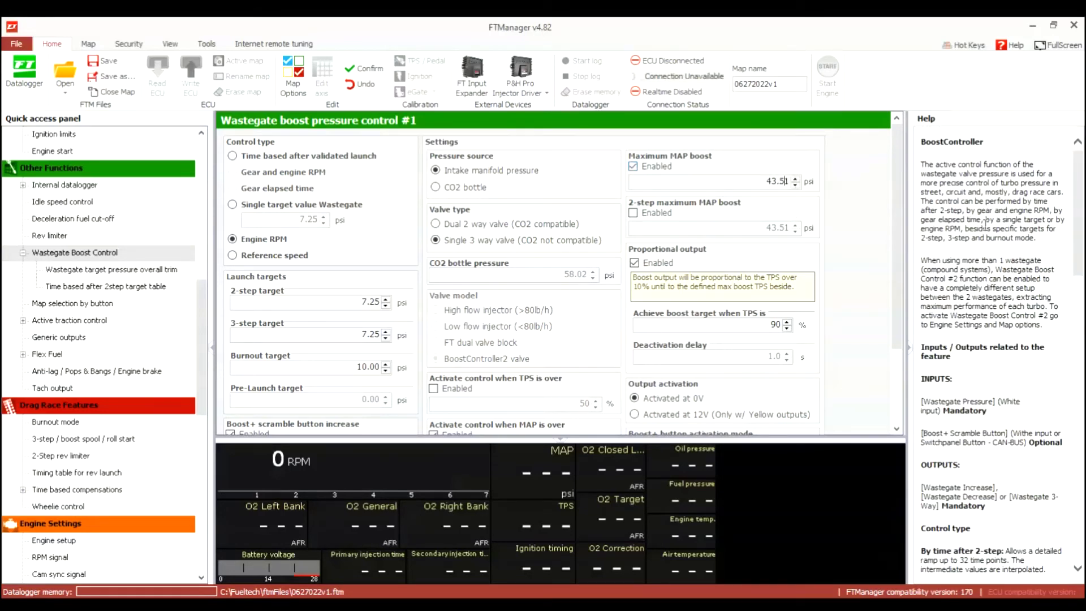
Set a maximum MAP boost limit and enable the 2-step maximum MAP boost at 26 psi
{"action": "key", "text": "ctrl+a"}
{"action": "type", "text": "4"}
{"action": "key", "text": "BackSpace"}
{"action": "type", "text": "6"}
{"action": "left_click", "coordinate": [633, 212]}
{"action": "left_click", "coordinate": [784, 227]}
{"action": "key", "text": "ctrl+a"}
{"action": "key", "text": "BackSpace"}
{"action": "type", "text": "26"}
{"action": "scroll", "coordinate": [302, 226], "scroll_direction": "down", "scroll_amount": 3}
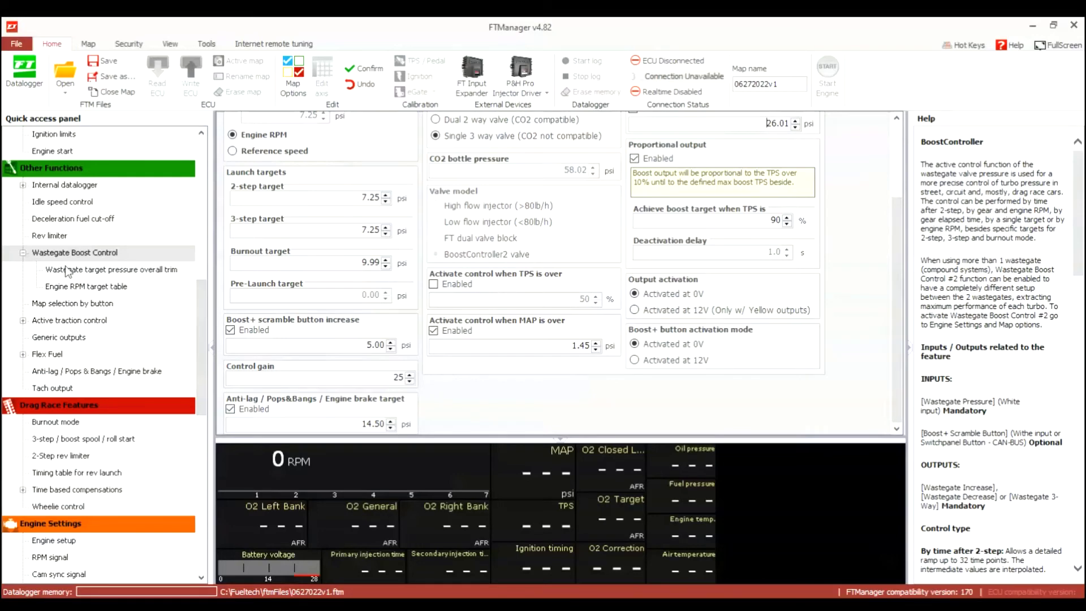
Try an overall trim on the wastegate target pressure and check its effect in the engine RPM target table
{"action": "left_click", "coordinate": [73, 218]}
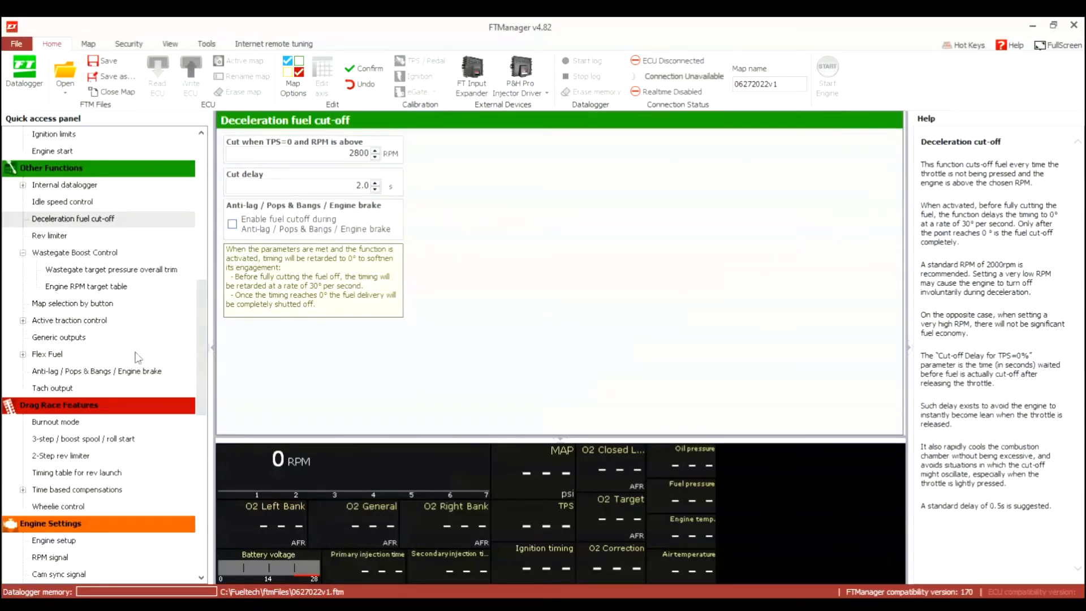
{"action": "key", "text": "Down"}
{"action": "key", "text": "Down"}
{"action": "key", "text": "Down"}
{"action": "key", "text": "Down"}
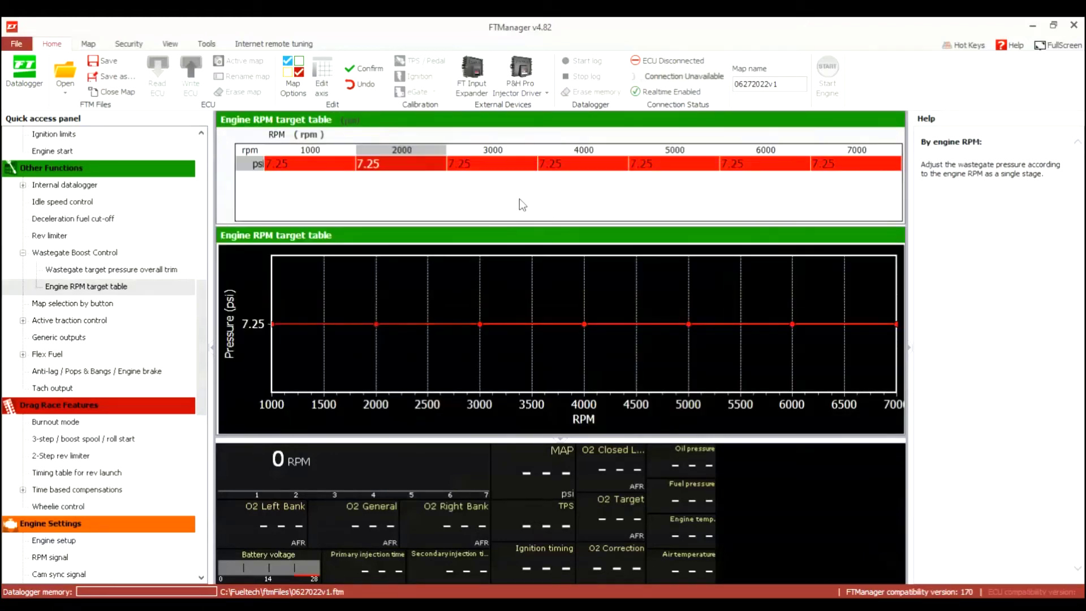
{"action": "key", "text": "Up"}
{"action": "key", "text": "Up"}
{"action": "key", "text": "Down"}
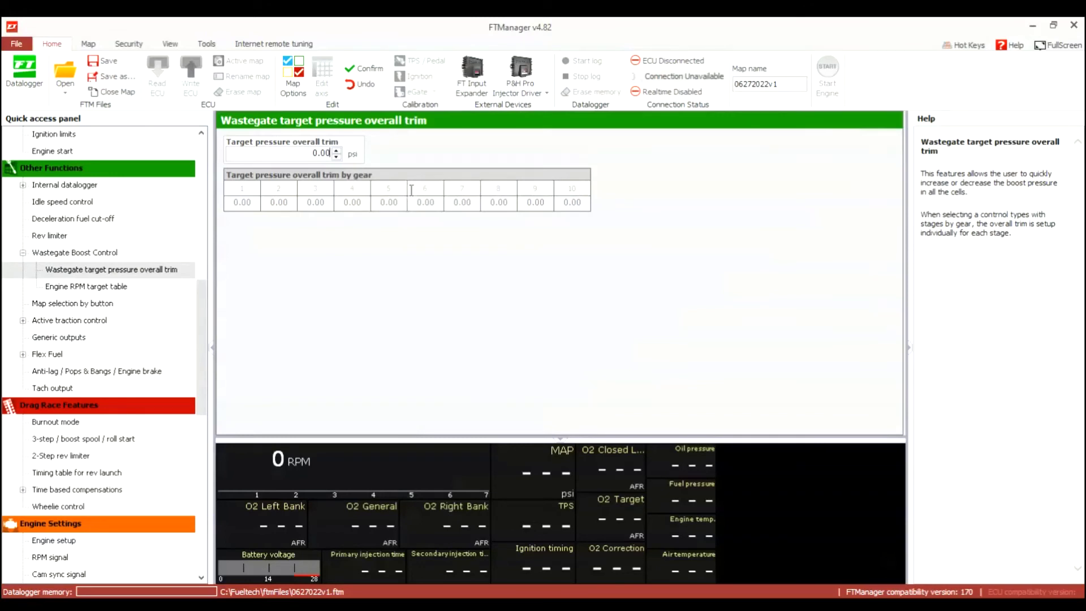
{"action": "key", "text": "BackSpace"}
{"action": "key", "text": "BackSpace"}
{"action": "key", "text": "BackSpace"}
{"action": "key", "text": "BackSpace"}
{"action": "key", "text": "Down"}
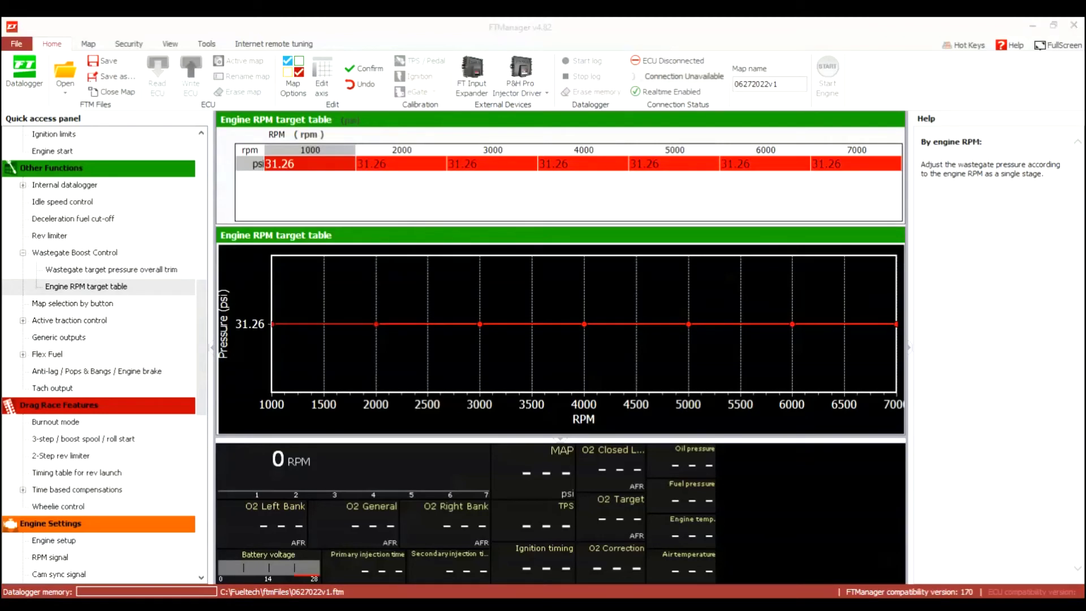
Set the wastegate target pressure overall trim to 8 psi and return to the engine RPM target table
{"action": "left_click", "coordinate": [804, 394]}
{"action": "key", "text": "Up"}
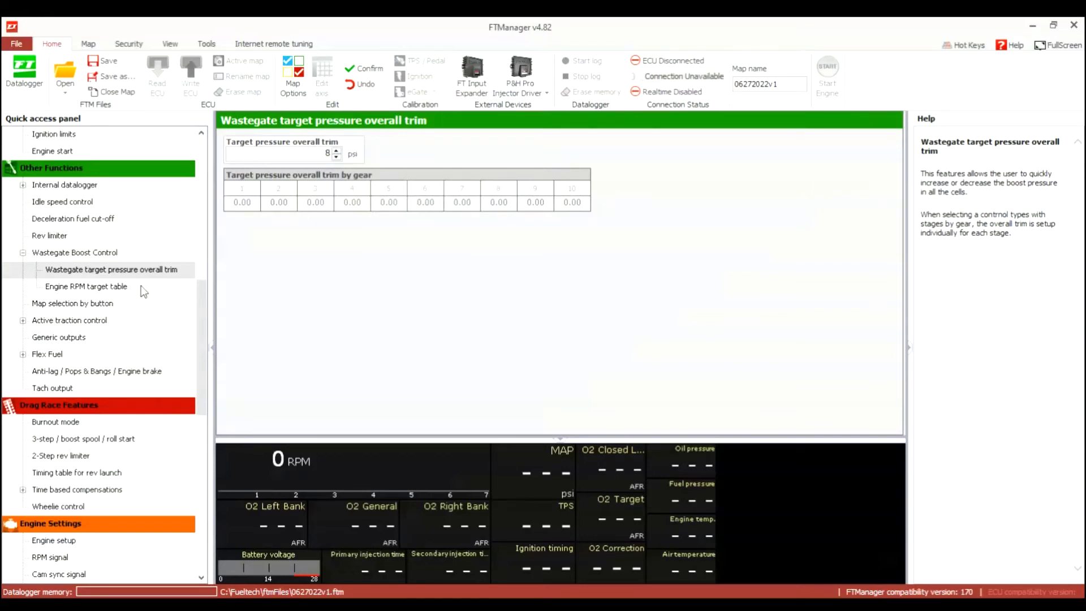
{"action": "key", "text": "Down"}
{"action": "key", "text": "alt+Tab"}
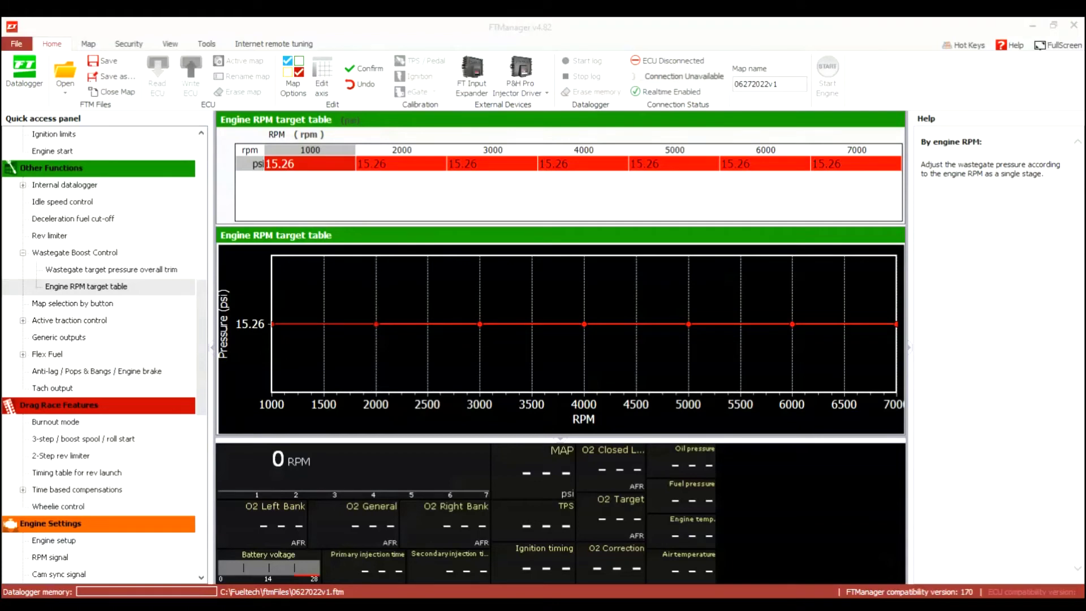
{"action": "key", "text": "alt+Tab"}
In the engine RPM target table, set the boost target to 12 psi at 3000 RPM and 10 psi at 4000 RPM
{"action": "key", "text": "Right"}
{"action": "key", "text": "Right"}
{"action": "key", "text": "alt+Tab"}
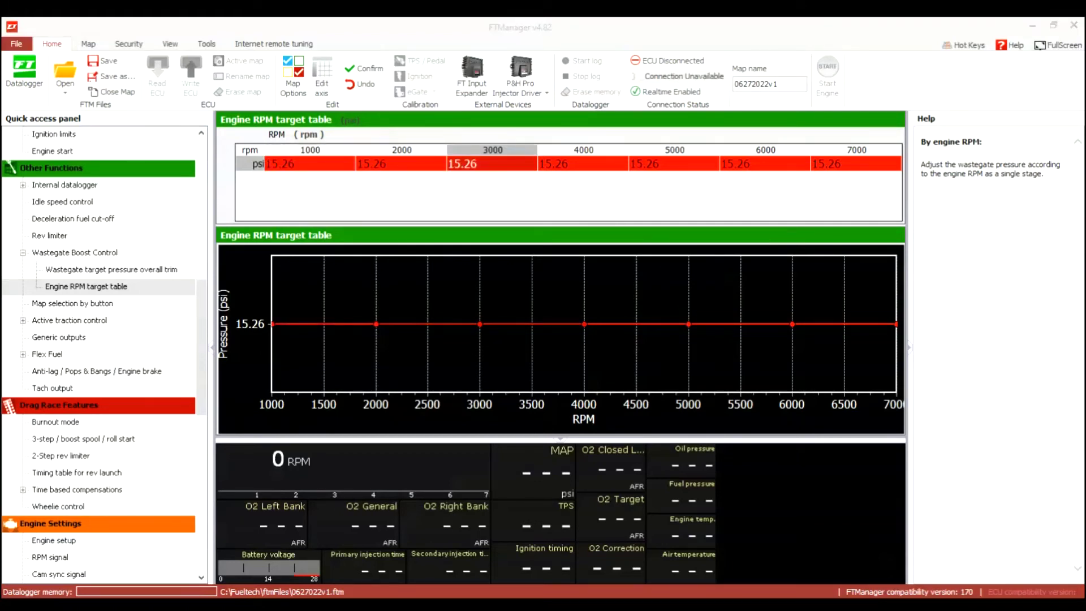
{"action": "type", "text": "12"}
{"action": "key", "text": "Return"}
{"action": "key", "text": "Right"}
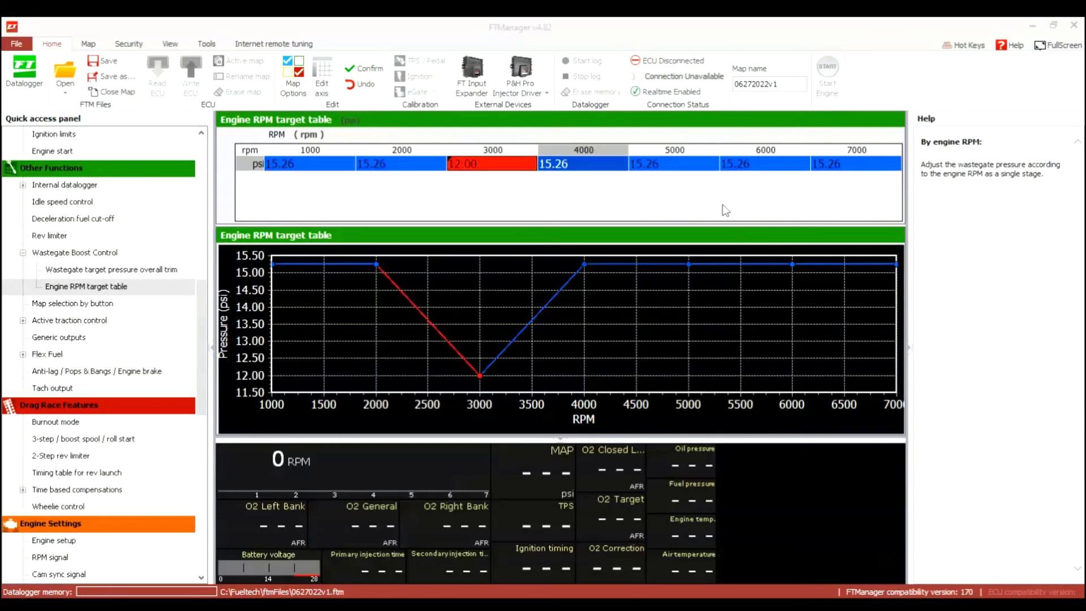
{"action": "type", "text": "10"}
{"action": "key", "text": "Return"}
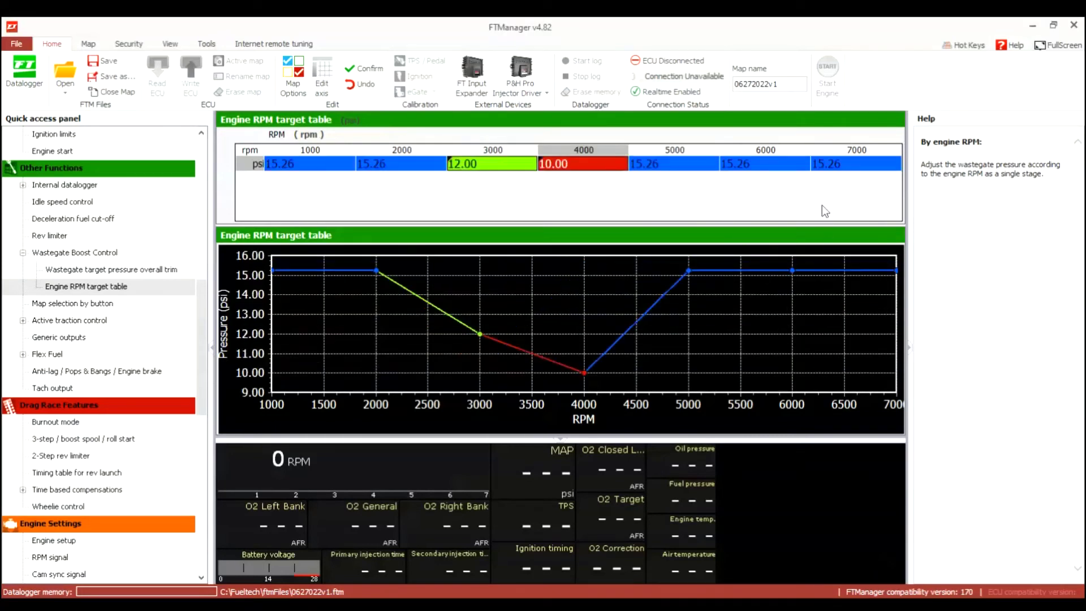
Set the boost target to 10 psi at 5000 RPM and 15 psi at both 6000 and 7000 RPM
{"action": "key", "text": "Right"}
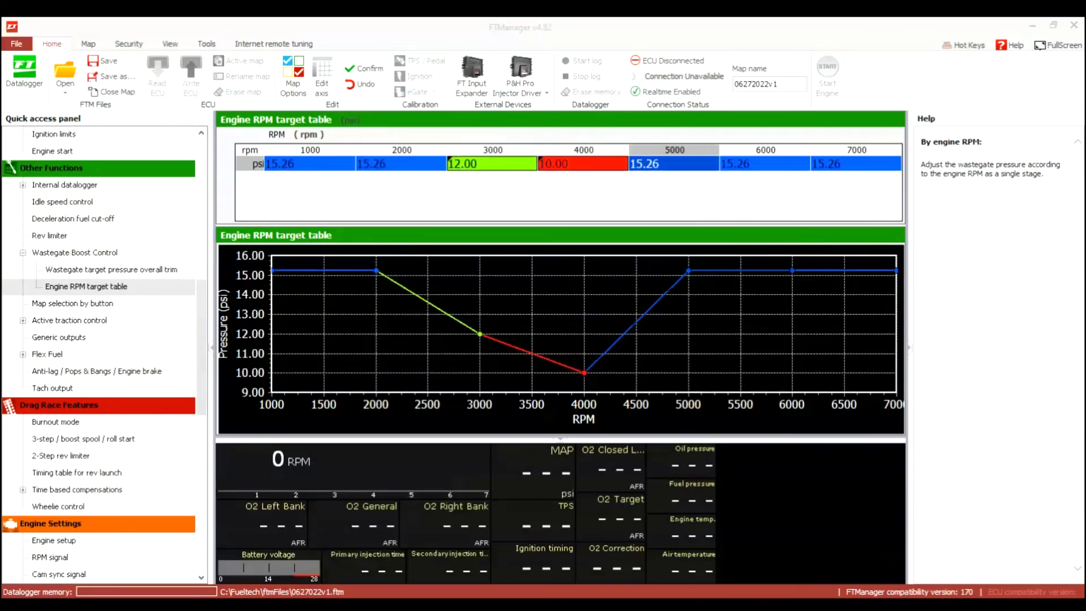
{"action": "type", "text": "10"}
{"action": "key", "text": "Return"}
{"action": "key", "text": "Right"}
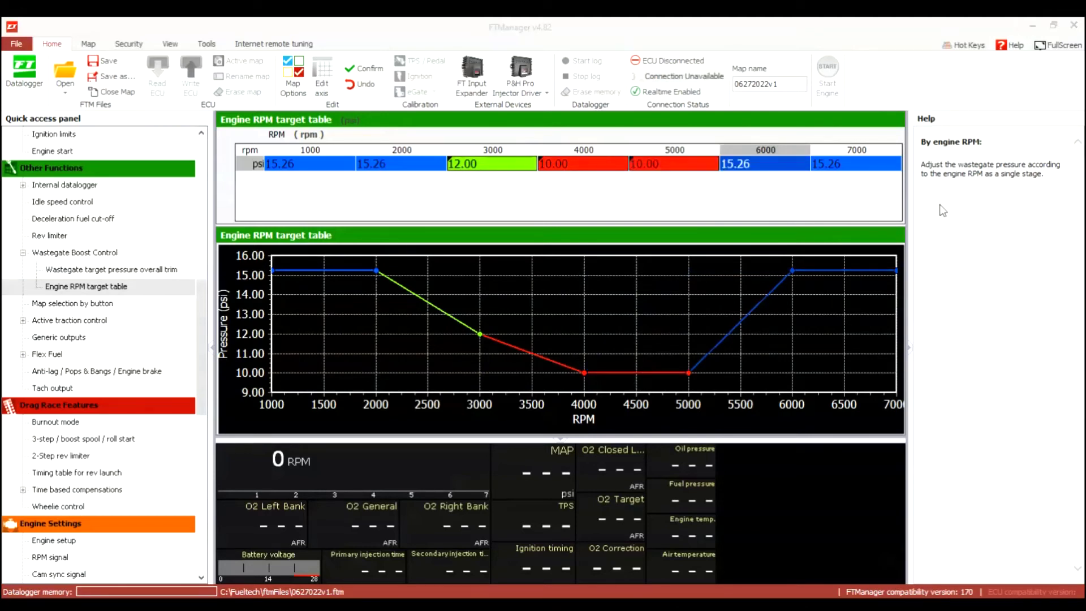
{"action": "type", "text": "15"}
{"action": "key", "text": "Return"}
{"action": "key", "text": "Right"}
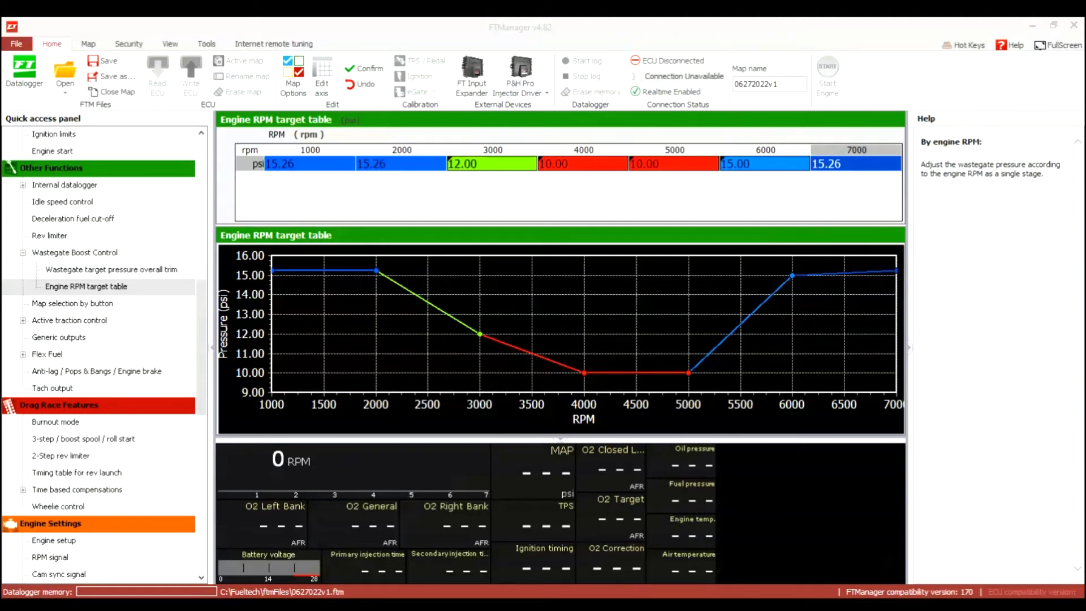
{"action": "type", "text": "15"}
{"action": "key", "text": "Return"}
Change the boost target at 5000 RPM to 12 psi
{"action": "key", "text": "Left"}
{"action": "key", "text": "Left"}
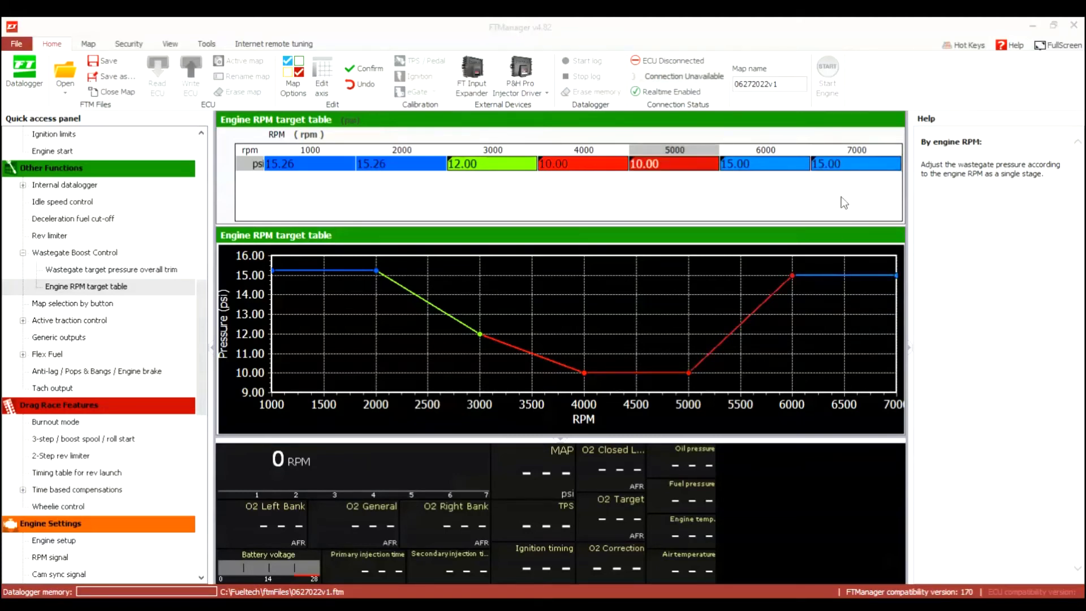
{"action": "type", "text": "12"}
{"action": "key", "text": "Return"}
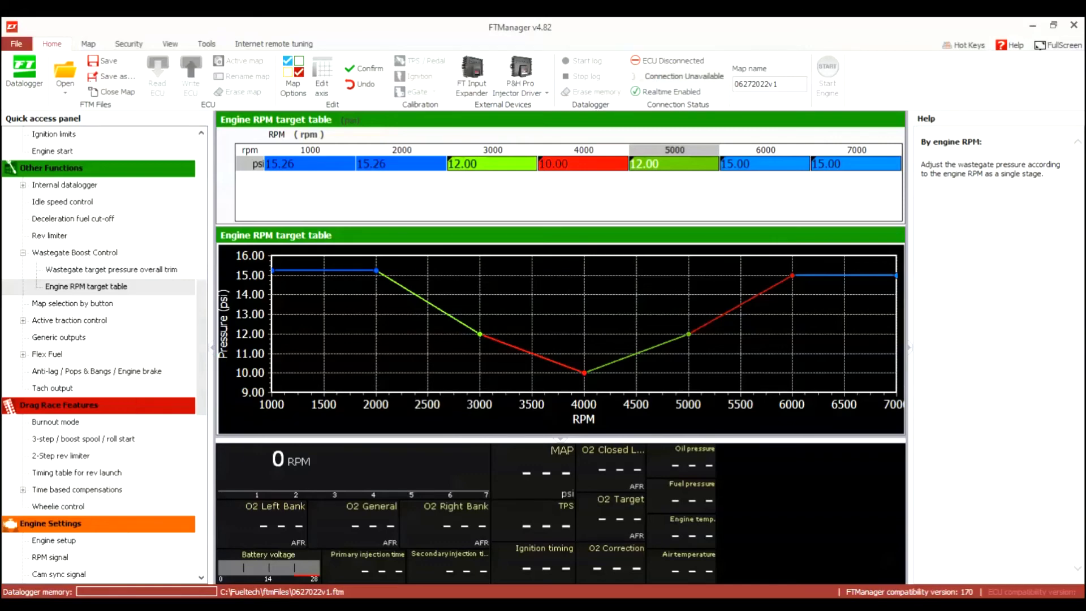
Review the time based compensations settings for the drag race features
{"action": "left_click", "coordinate": [23, 489]}
{"action": "left_click", "coordinate": [101, 506]}
{"action": "left_click", "coordinate": [77, 489]}
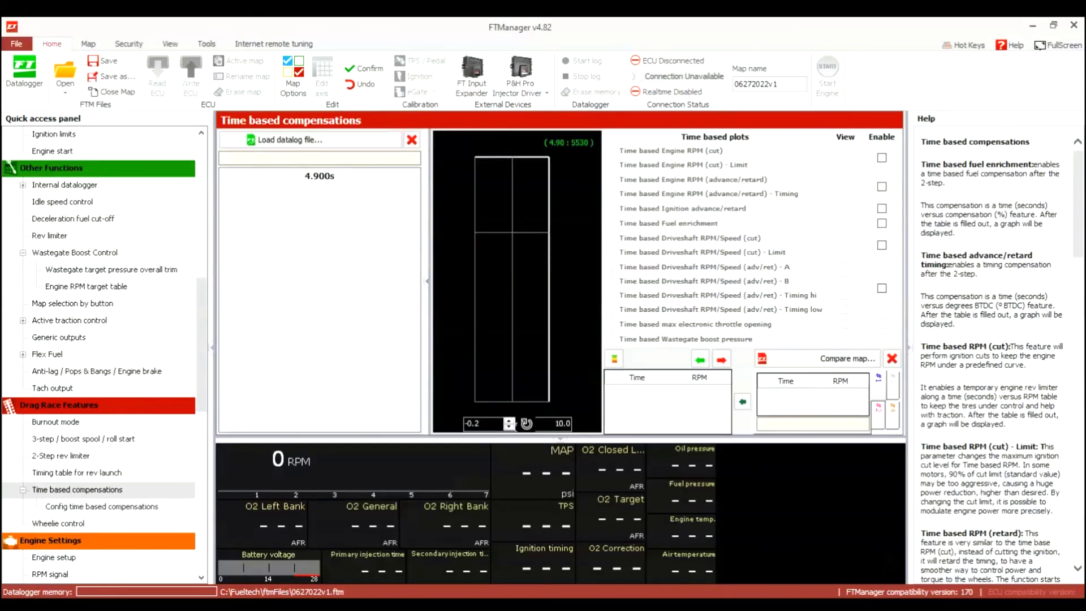
{"action": "left_click", "coordinate": [23, 489]}
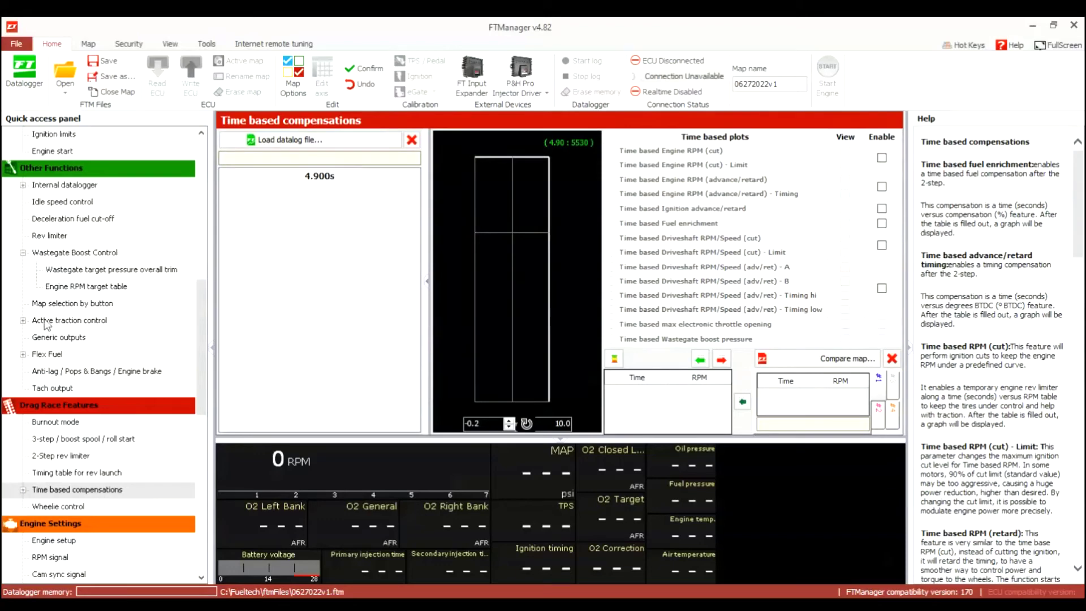
Set the active traction control's control mode to Vehicle speed based
{"action": "left_click", "coordinate": [23, 252]}
{"action": "scroll", "coordinate": [249, 289], "scroll_direction": "up", "scroll_amount": 10}
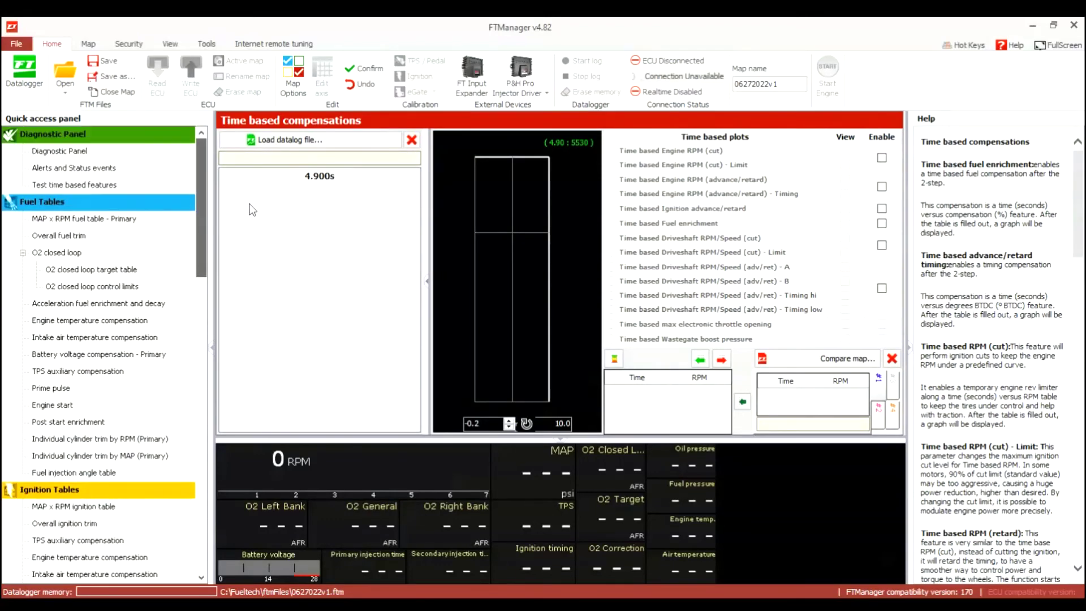
{"action": "scroll", "coordinate": [249, 347], "scroll_direction": "down", "scroll_amount": 8}
{"action": "left_click", "coordinate": [23, 405]}
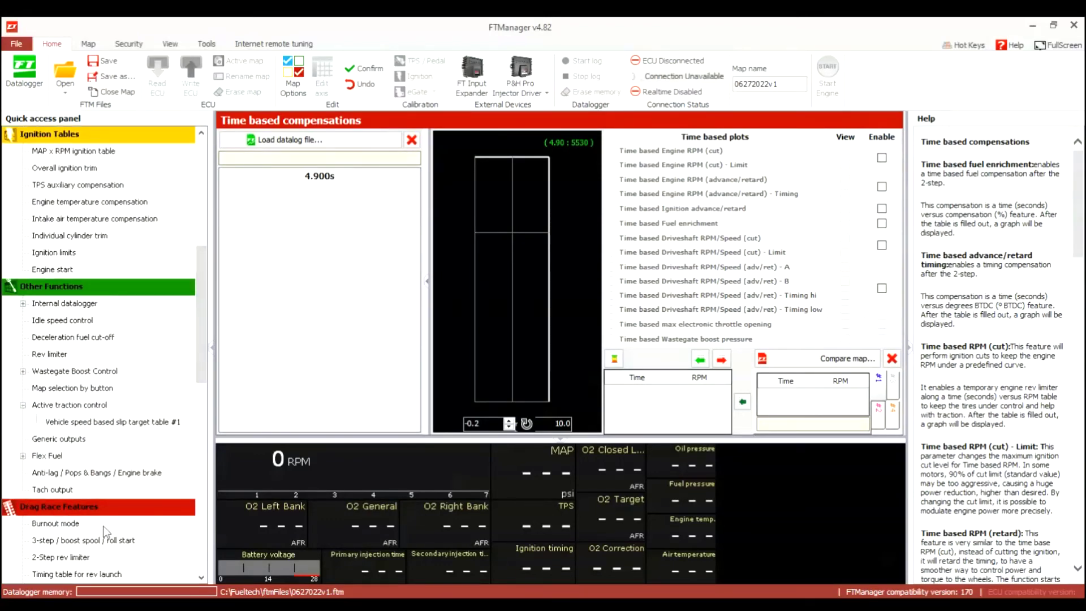
{"action": "left_click", "coordinate": [82, 422]}
{"action": "left_click", "coordinate": [76, 405]}
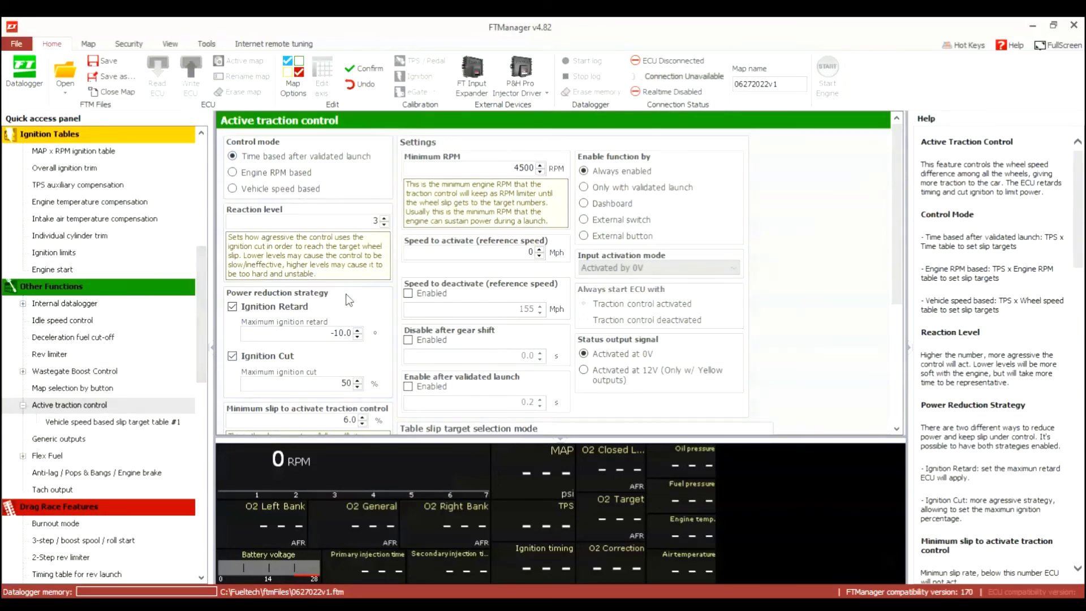
{"action": "left_click", "coordinate": [232, 189]}
Enable the Time based output drag race feature in the map options
{"action": "left_click", "coordinate": [23, 371]}
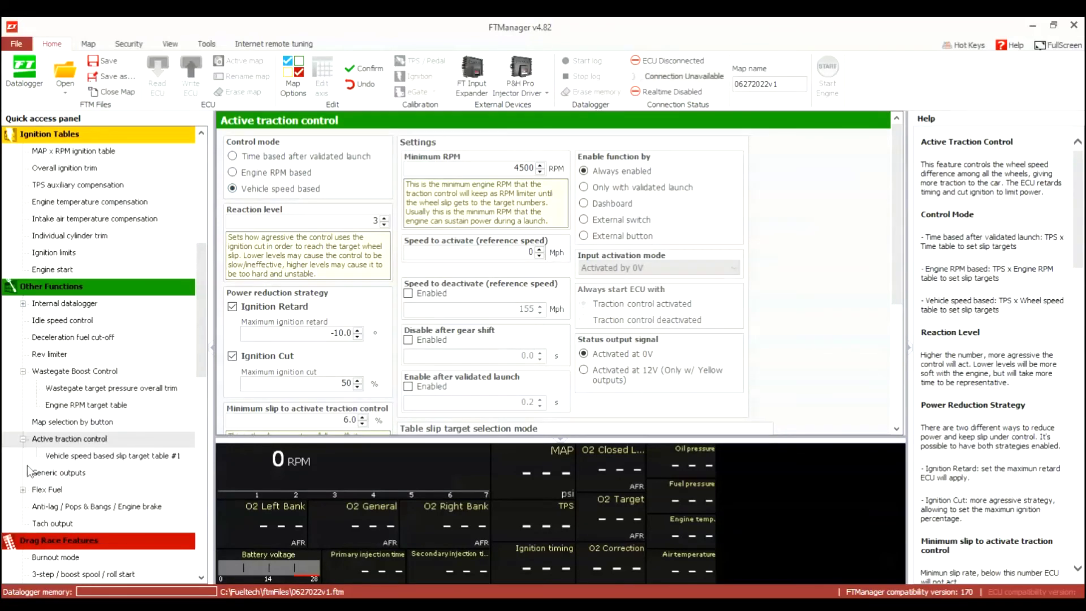
{"action": "scroll", "coordinate": [27, 465], "scroll_direction": "down", "scroll_amount": 4}
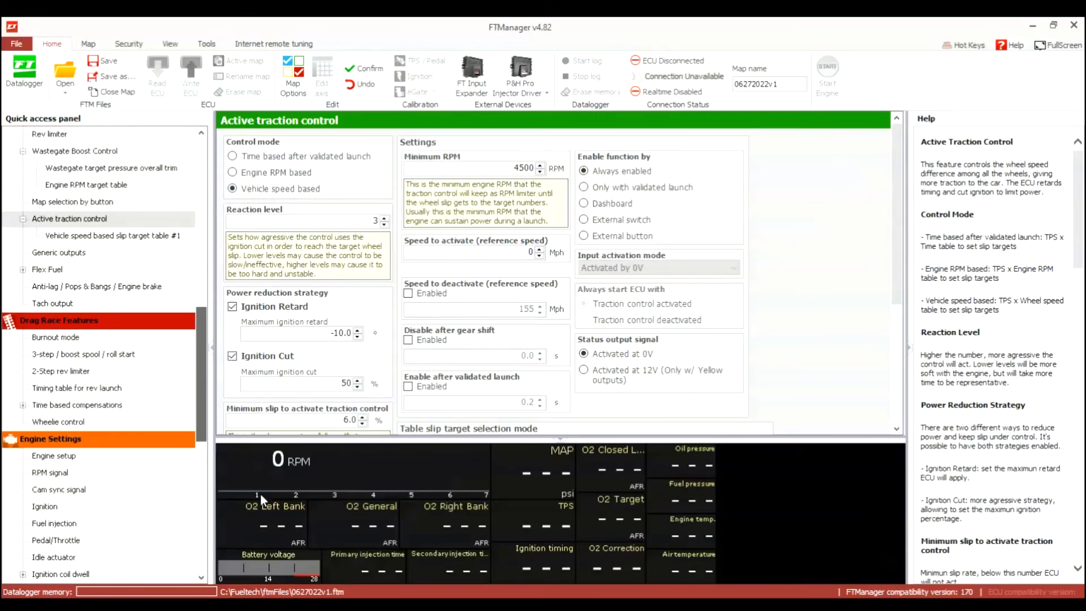
{"action": "scroll", "coordinate": [260, 493], "scroll_direction": "down", "scroll_amount": 8}
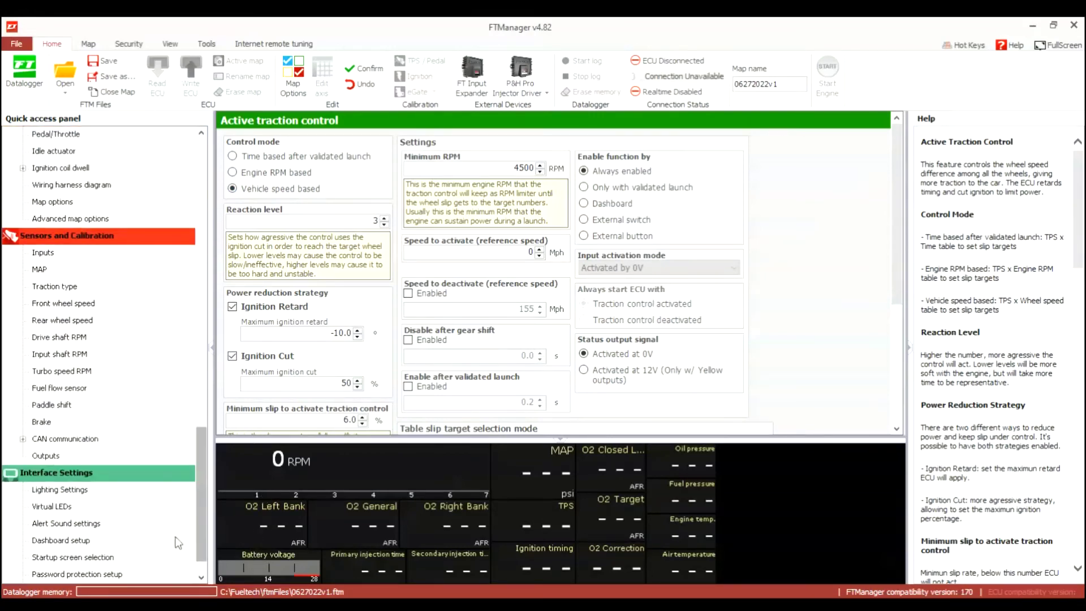
{"action": "left_click", "coordinate": [62, 202]}
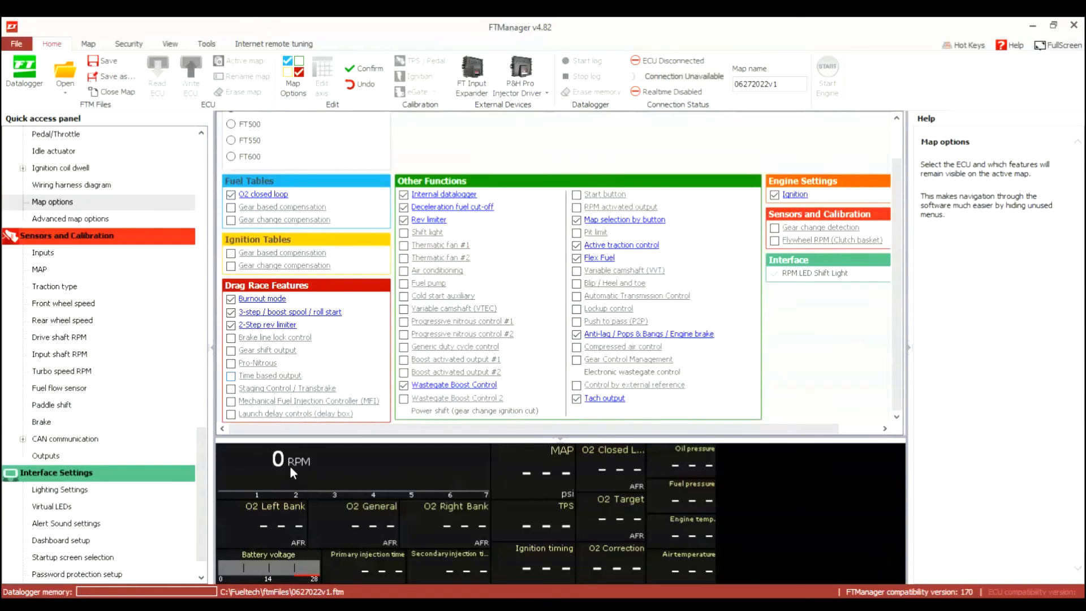
{"action": "left_click", "coordinate": [230, 376]}
Review the time based output settings and the time based compensations among the drag race features
{"action": "scroll", "coordinate": [253, 554], "scroll_direction": "up", "scroll_amount": 2}
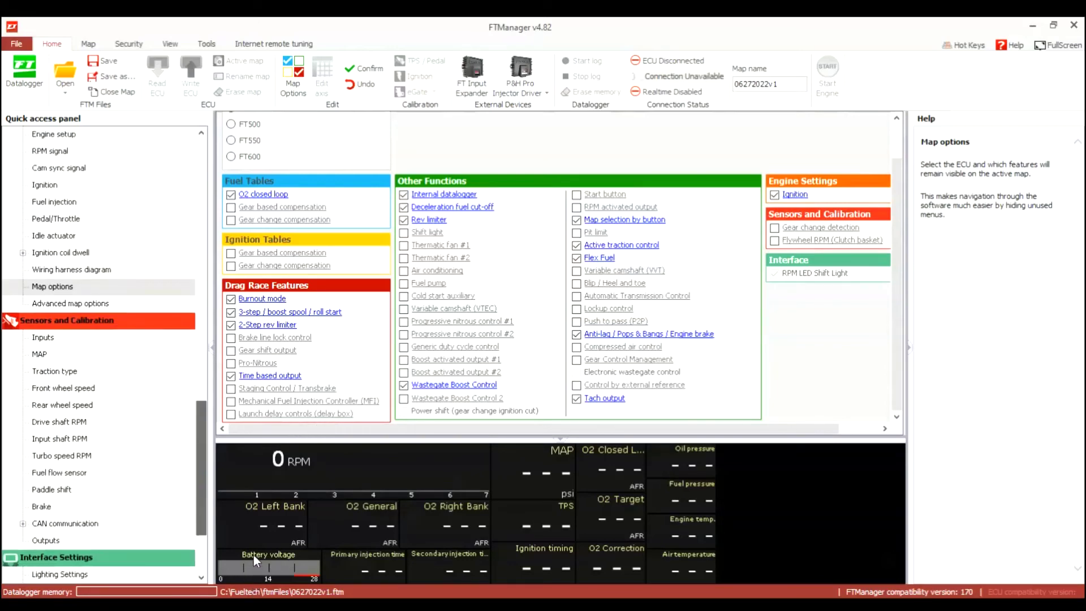
{"action": "scroll", "coordinate": [254, 565], "scroll_direction": "up", "scroll_amount": 10}
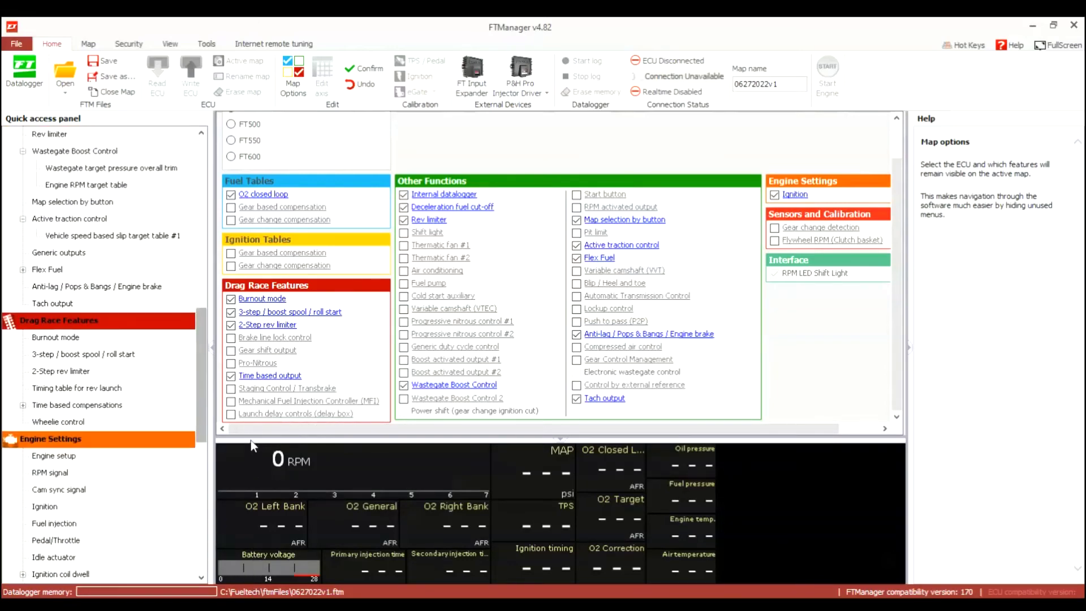
{"action": "key", "text": "Down"}
{"action": "key", "text": "Down"}
{"action": "key", "text": "Down"}
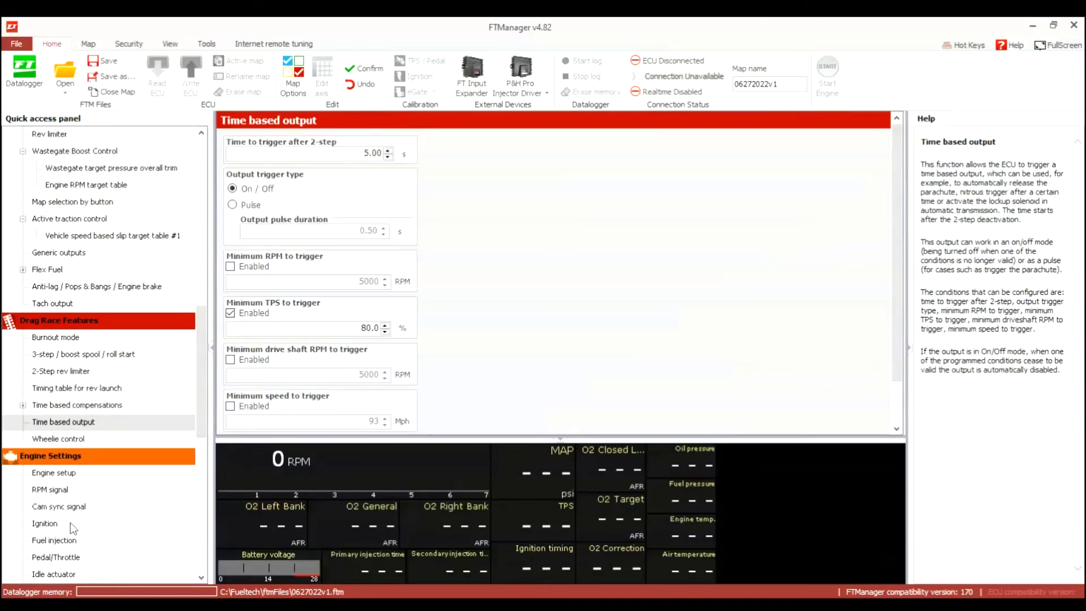
{"action": "key", "text": "Up"}
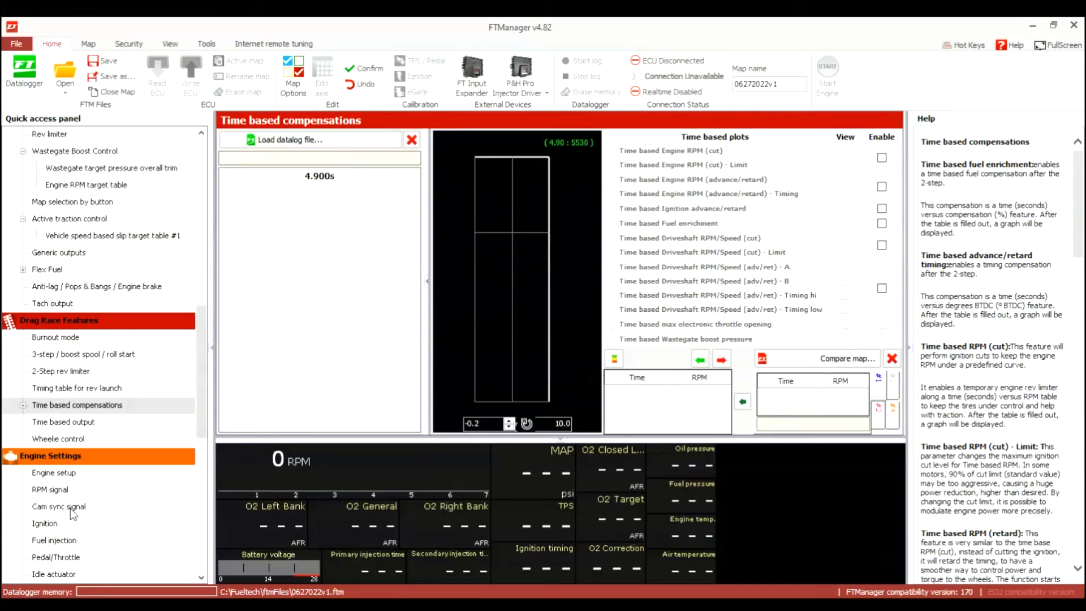
Try the time based and engine RPM based control modes for active traction control, returning to Vehicle speed based
{"action": "scroll", "coordinate": [254, 429], "scroll_direction": "up", "scroll_amount": 4}
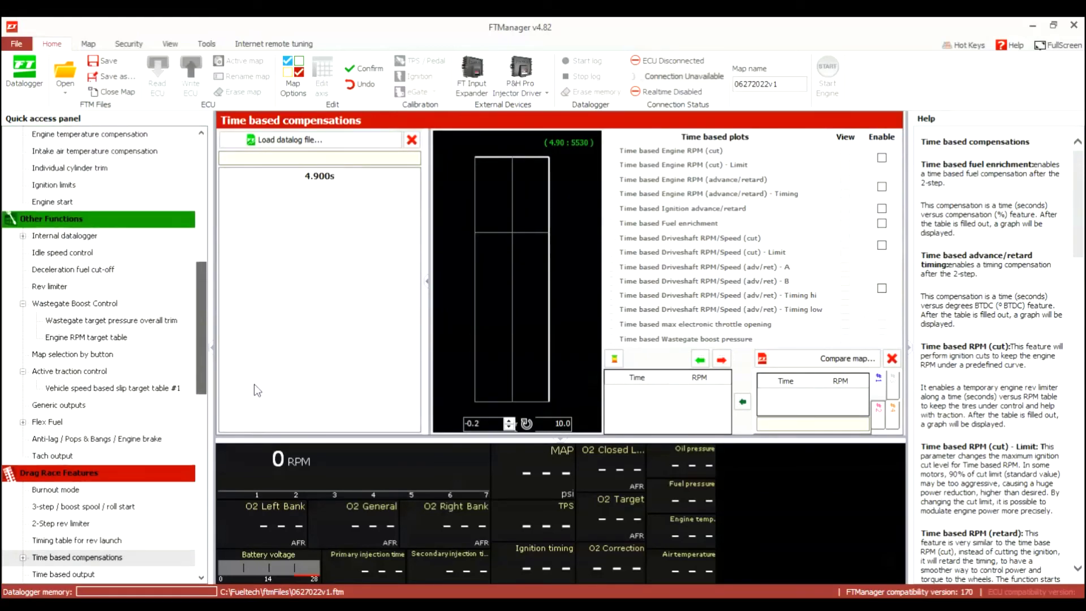
{"action": "mouse_move", "coordinate": [254, 385]}
{"action": "left_mouse_down"}
{"action": "mouse_move", "coordinate": [259, 311]}
{"action": "mouse_move", "coordinate": [261, 396]}
{"action": "left_mouse_up"}
{"action": "left_click", "coordinate": [81, 337]}
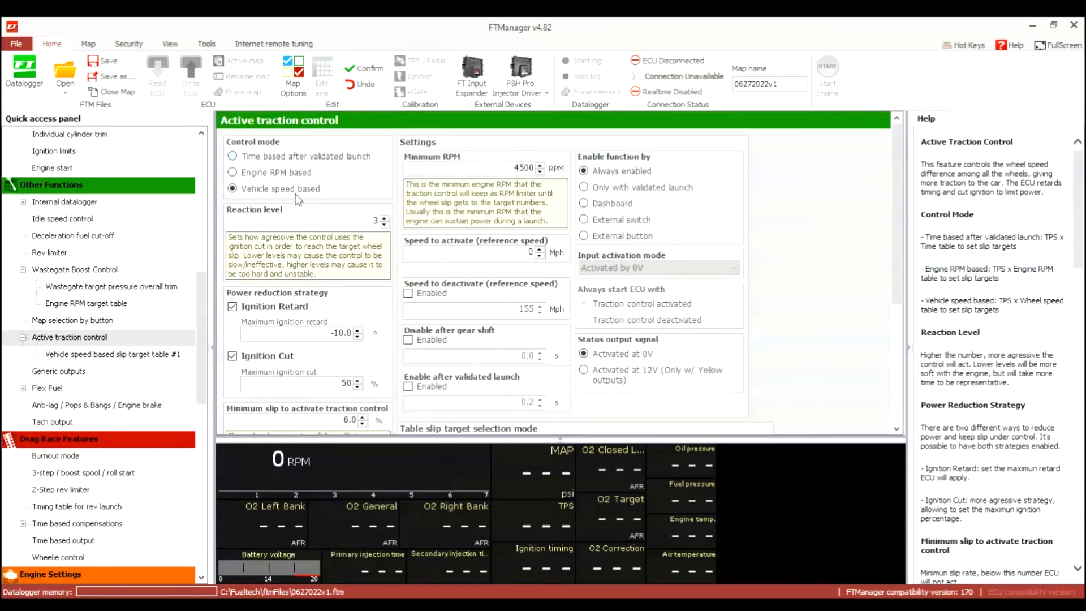
{"action": "left_click", "coordinate": [233, 157]}
{"action": "mouse_move", "coordinate": [897, 214]}
{"action": "left_mouse_down"}
{"action": "mouse_move", "coordinate": [897, 334]}
{"action": "mouse_move", "coordinate": [897, 223]}
{"action": "left_mouse_up"}
{"action": "left_click", "coordinate": [232, 172]}
{"action": "key", "text": "Down"}
Review the O2 closed loop target table and configuration, along with the primary MAP x RPM fuel table
{"action": "left_click_drag", "start_coordinate": [202, 353], "coordinate": [201, 270]}
{"action": "scroll", "coordinate": [262, 346], "scroll_direction": "up", "scroll_amount": 4}
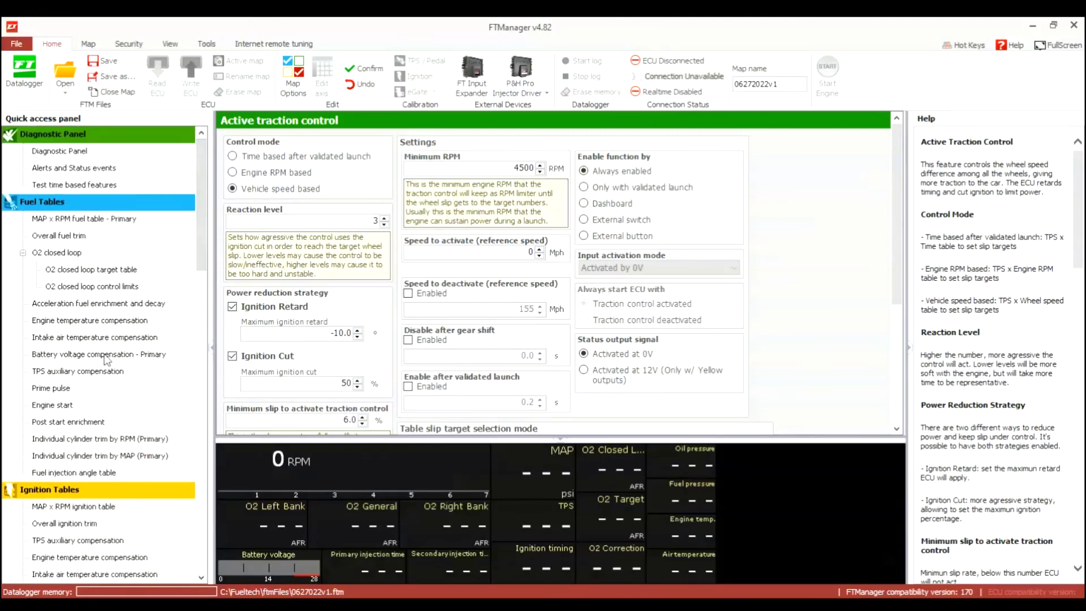
{"action": "left_click", "coordinate": [83, 286]}
{"action": "left_click", "coordinate": [88, 269]}
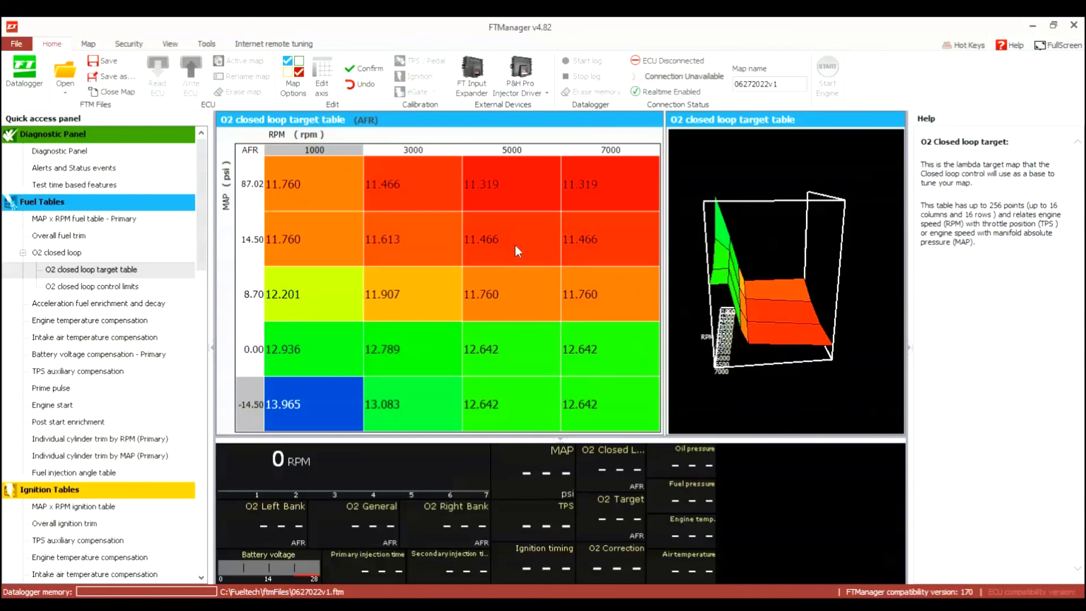
{"action": "key", "text": "Up"}
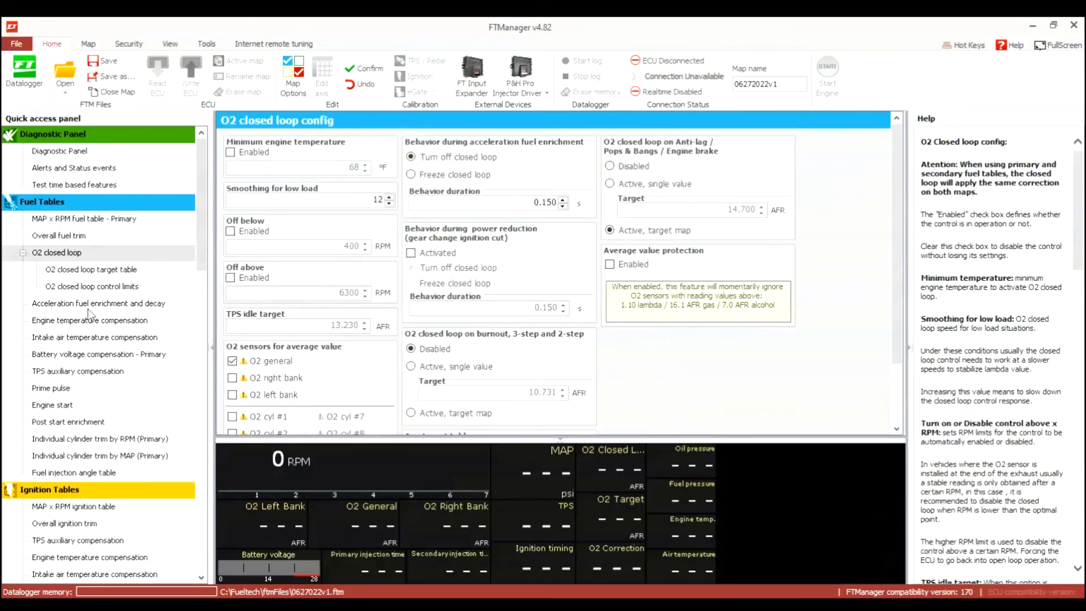
{"action": "key", "text": "Up"}
{"action": "key", "text": "Up"}
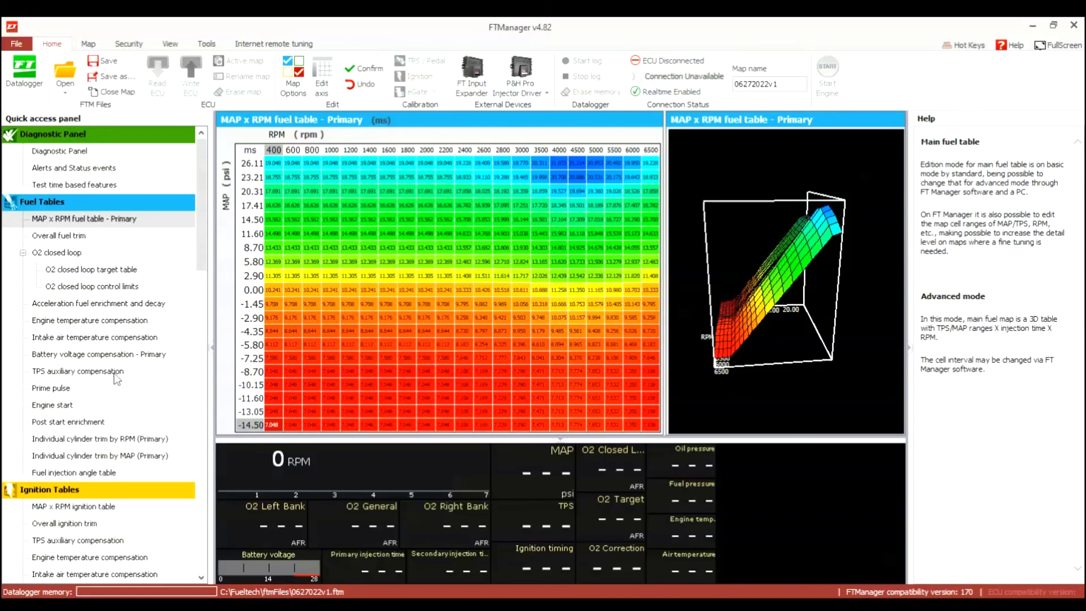
Examine the MAP x RPM ignition table and save the map file
{"action": "key", "text": "ctrl+i"}
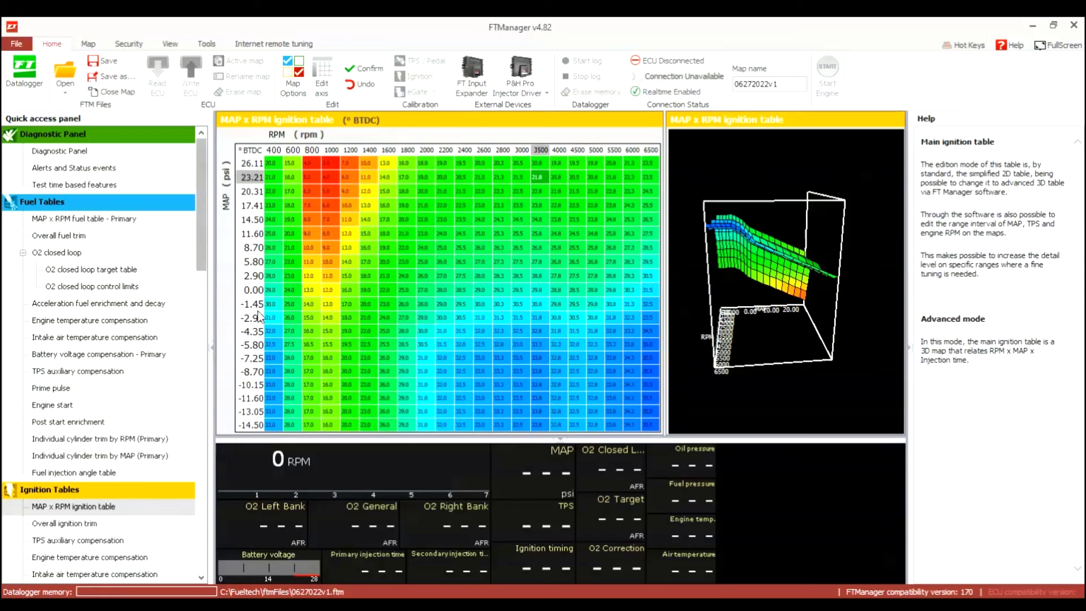
{"action": "scroll", "coordinate": [259, 317], "scroll_direction": "down", "scroll_amount": 4}
{"action": "scroll", "coordinate": [259, 386], "scroll_direction": "down", "scroll_amount": 1}
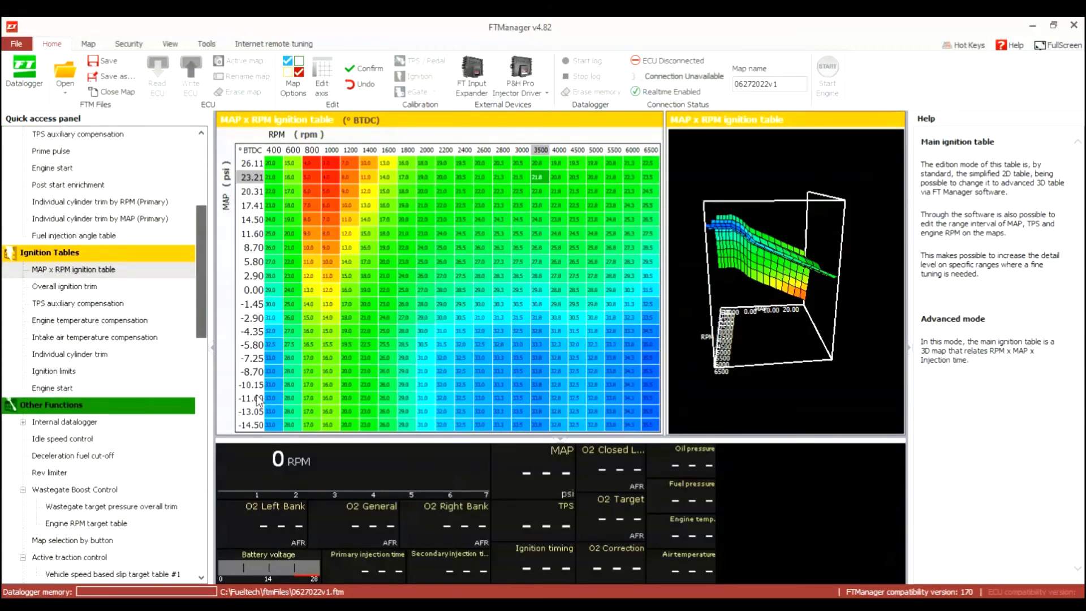
{"action": "scroll", "coordinate": [258, 404], "scroll_direction": "down", "scroll_amount": 1}
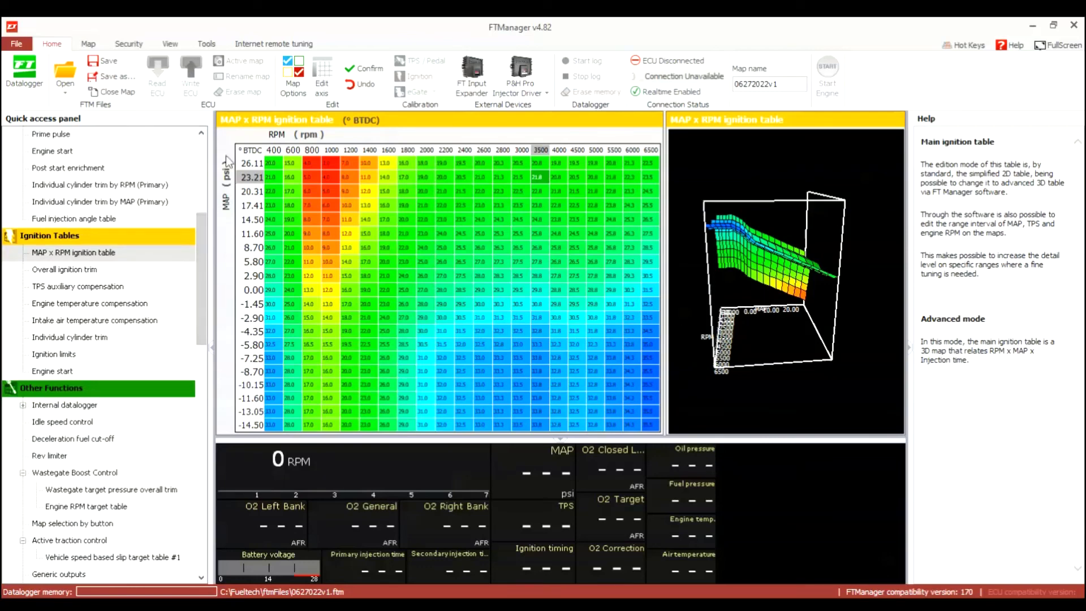
{"action": "left_click", "coordinate": [108, 61]}
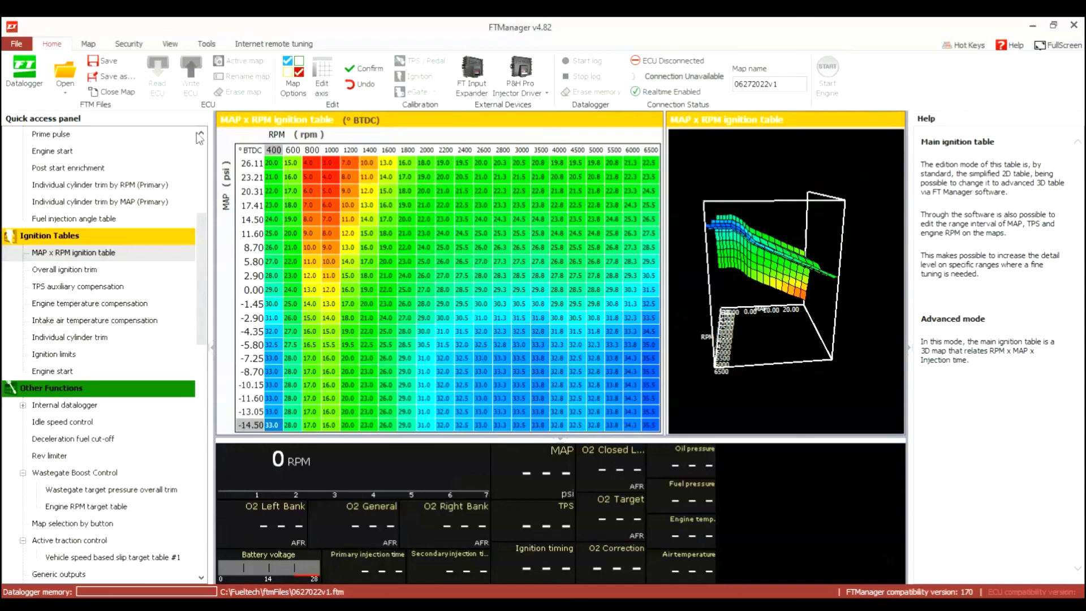
Review the rev limiter settings and the internal datalogger's individual channel options
{"action": "scroll", "coordinate": [118, 422], "scroll_direction": "down", "scroll_amount": 2}
{"action": "left_click", "coordinate": [49, 337]}
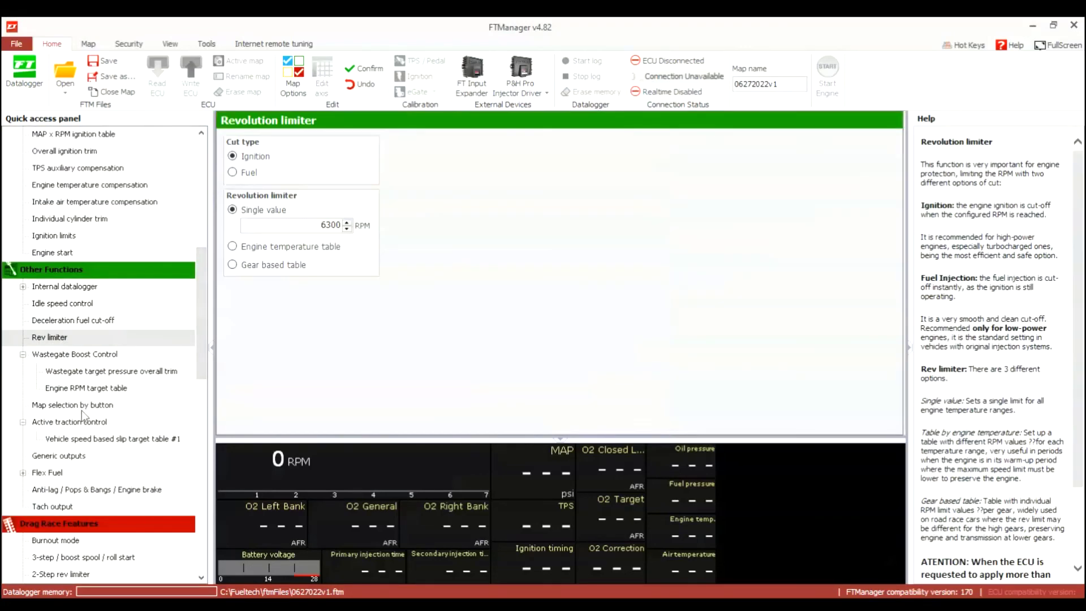
{"action": "left_click", "coordinate": [22, 286]}
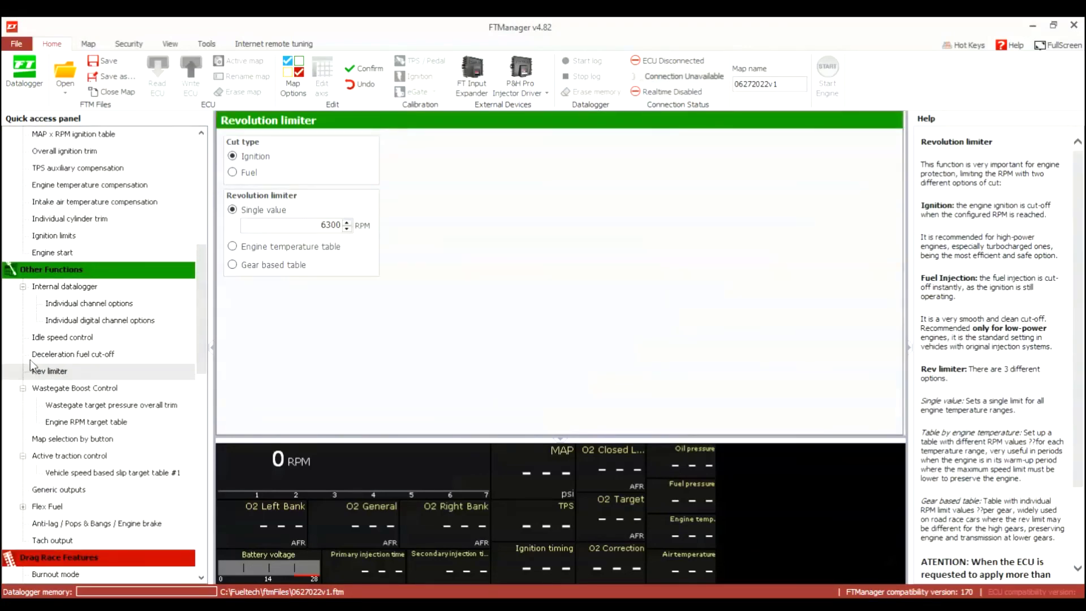
{"action": "left_click", "coordinate": [57, 286]}
{"action": "left_click", "coordinate": [71, 303]}
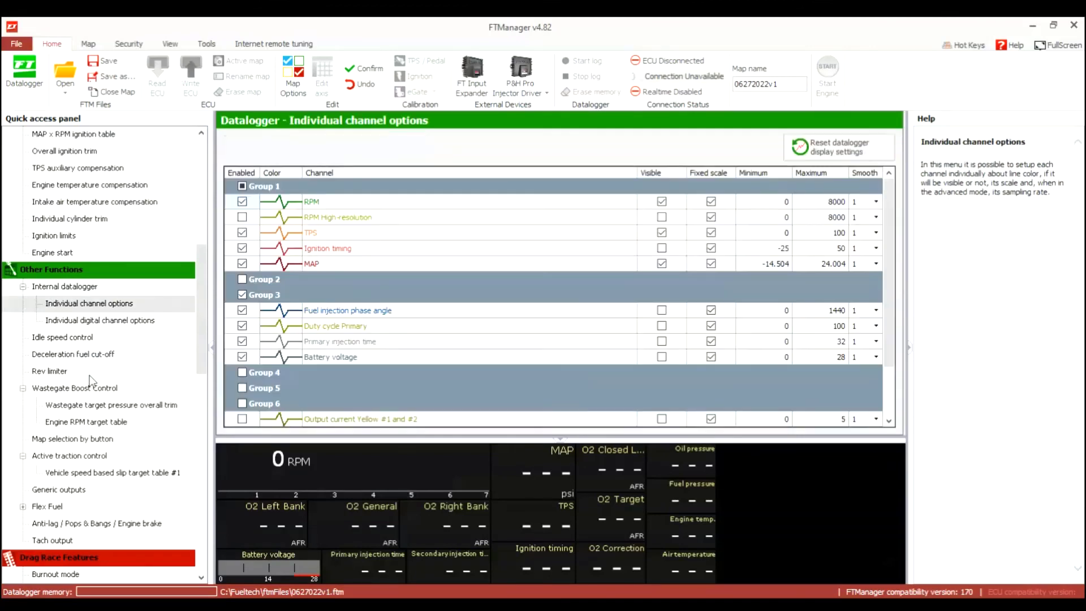